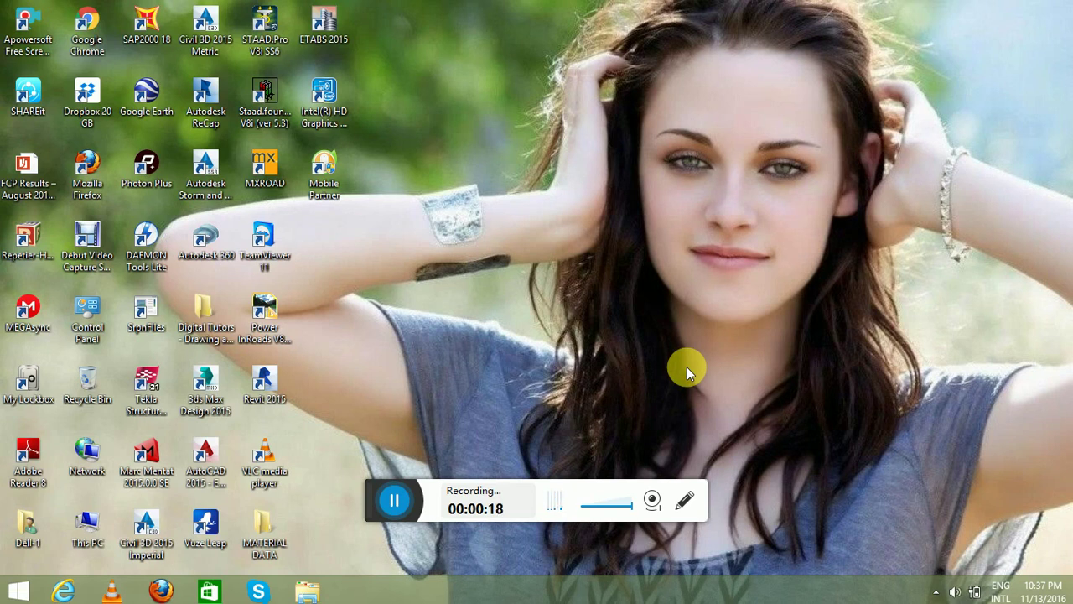
Launch STAAD.Pro V8i and start a new project as a Space structure with the file name STAIR CASE DESIGN.
double_click(268, 37)
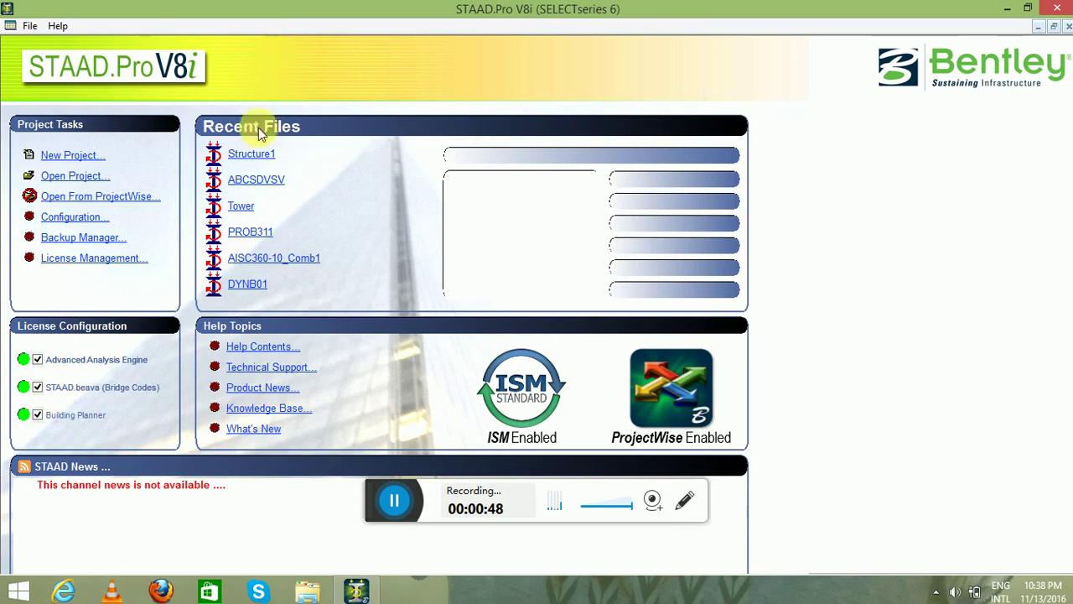
click(82, 161)
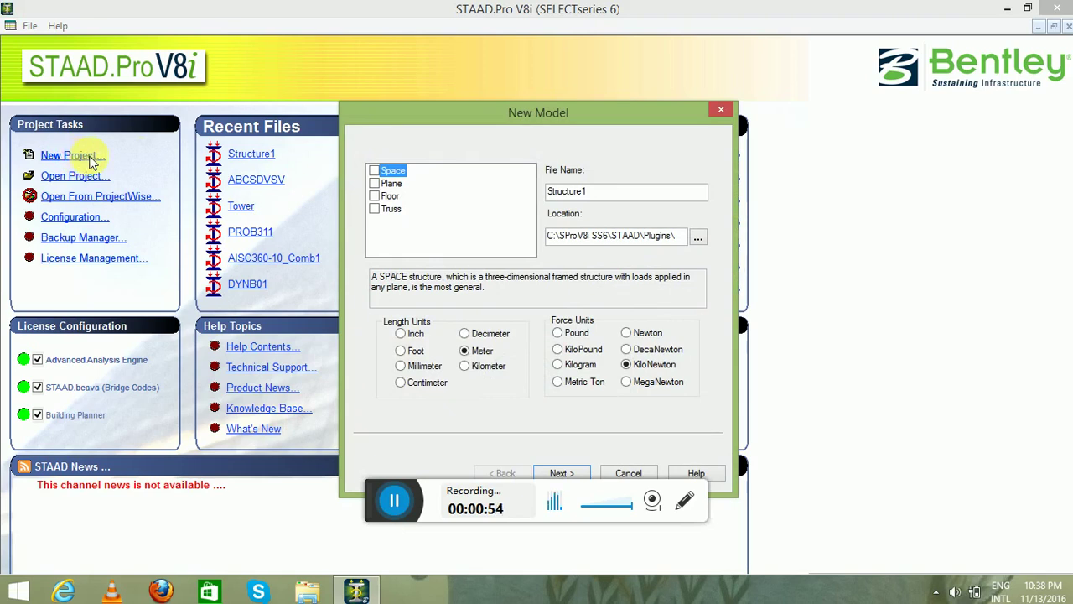
click(374, 170)
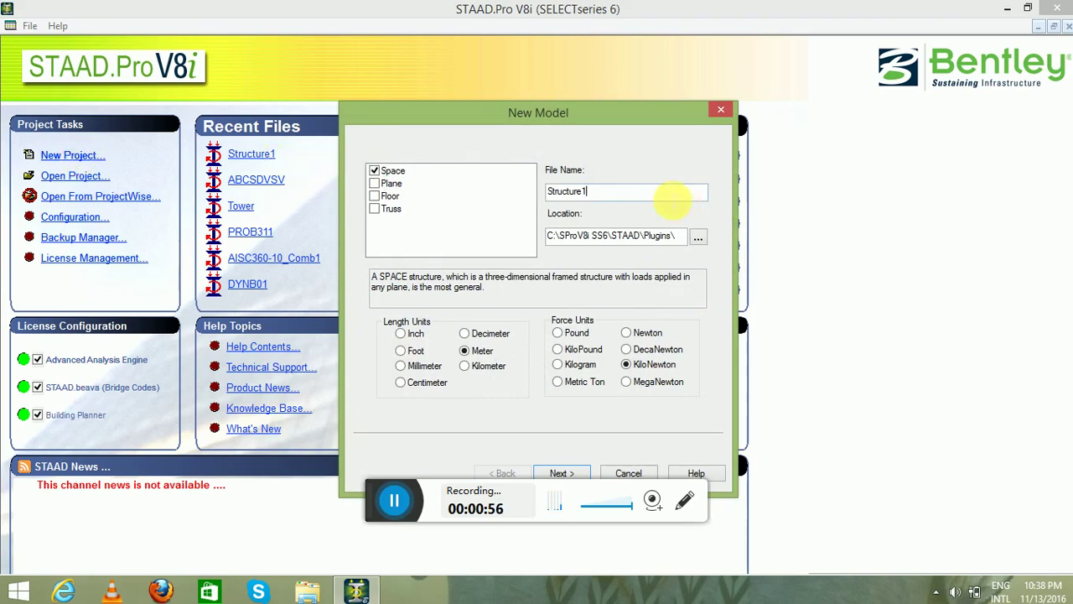
double_click(671, 192)
key(BackSpace)
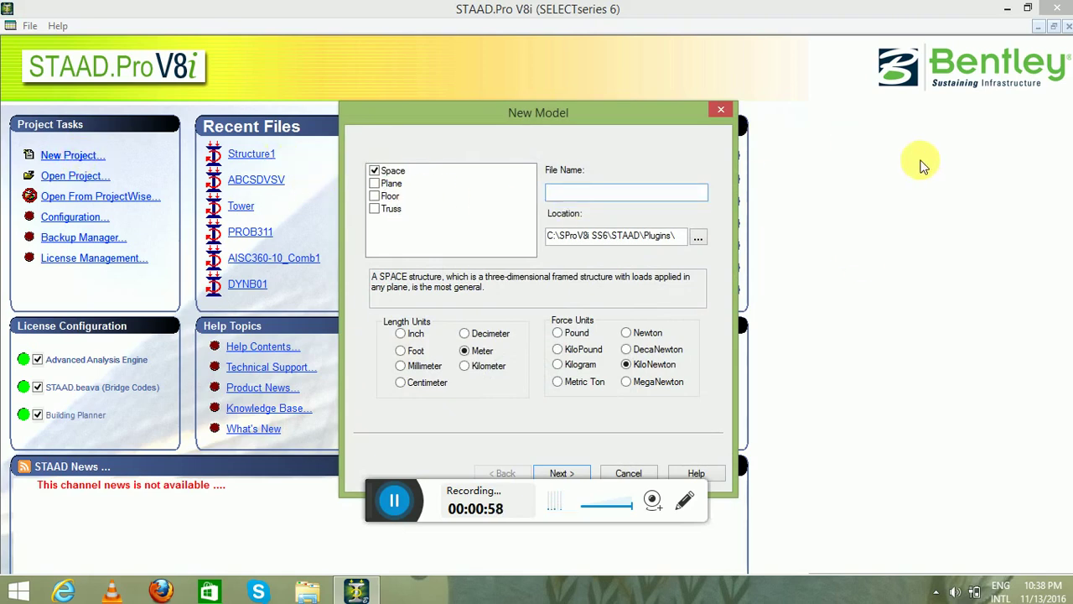
text(STAIR CASEE)
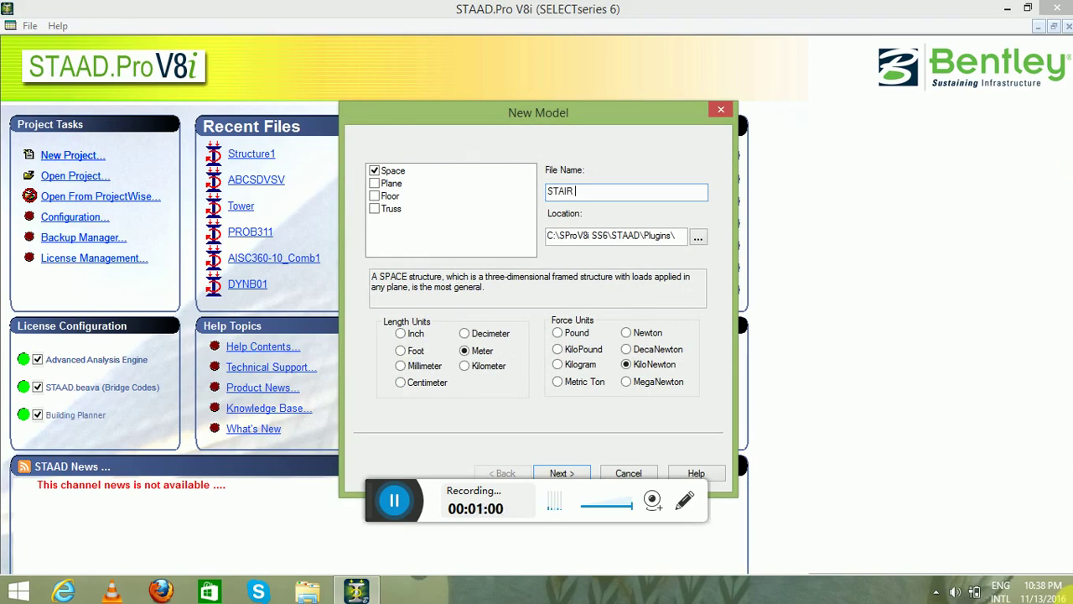
click(1070, 591)
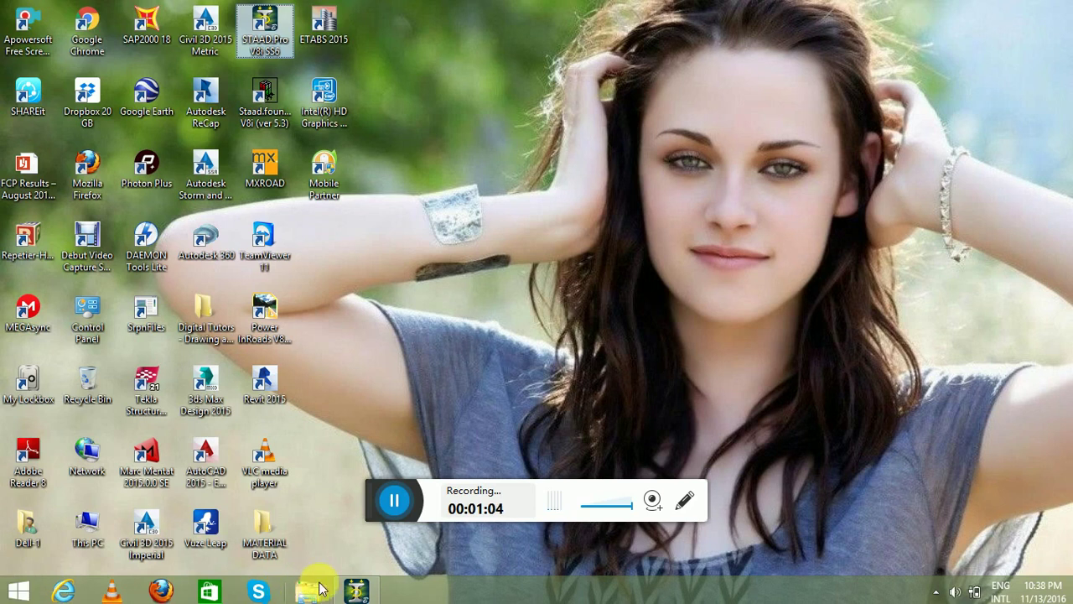
click(356, 591)
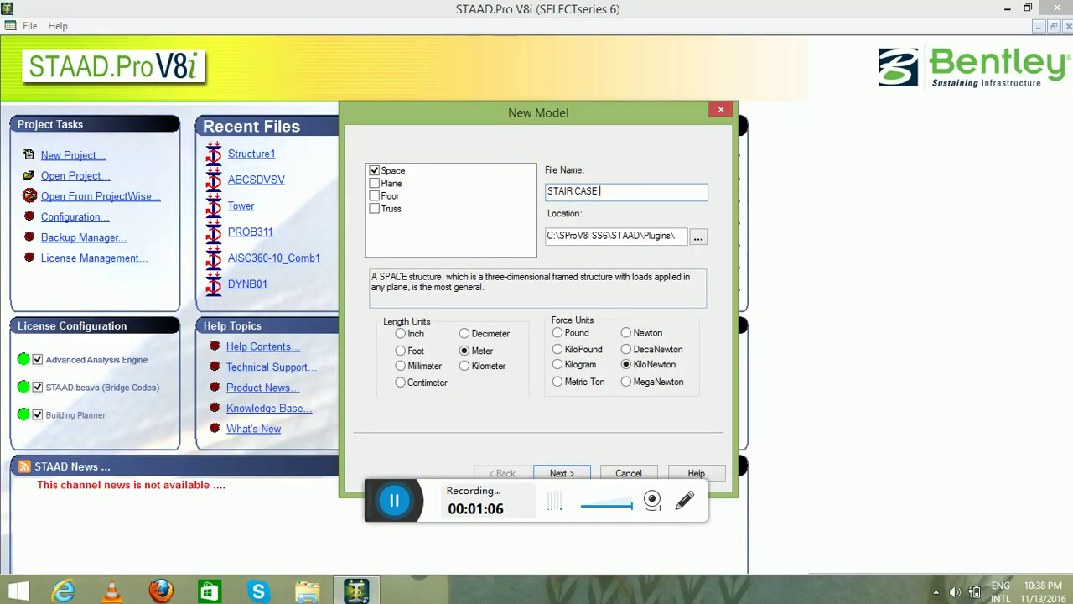
text(DESIGN)
Accept the model setup and finish creating the project with Add Beam as the starting task.
click(559, 473)
click(575, 339)
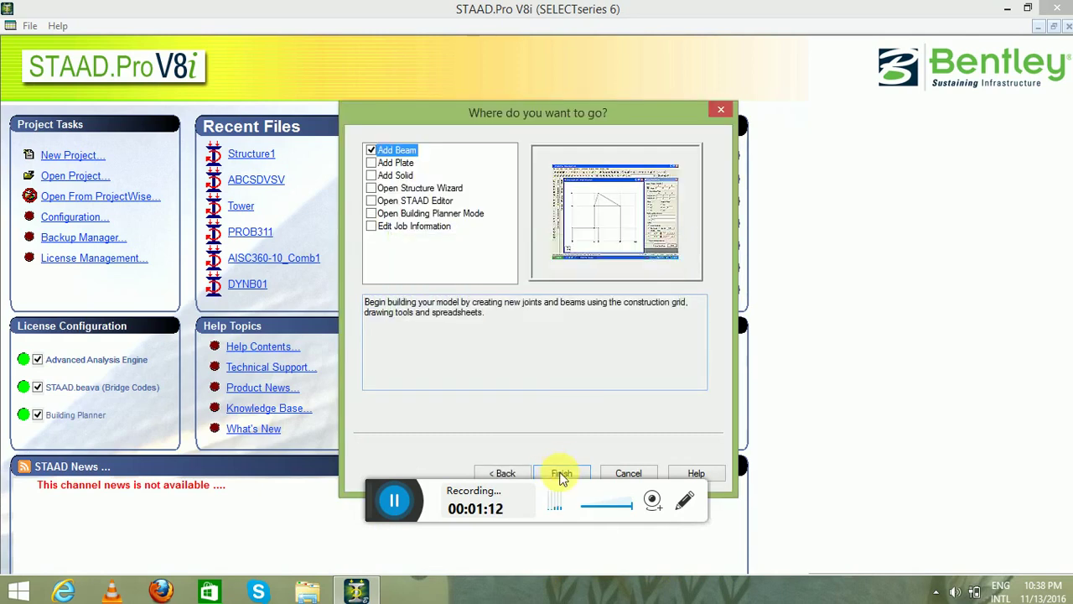
click(558, 473)
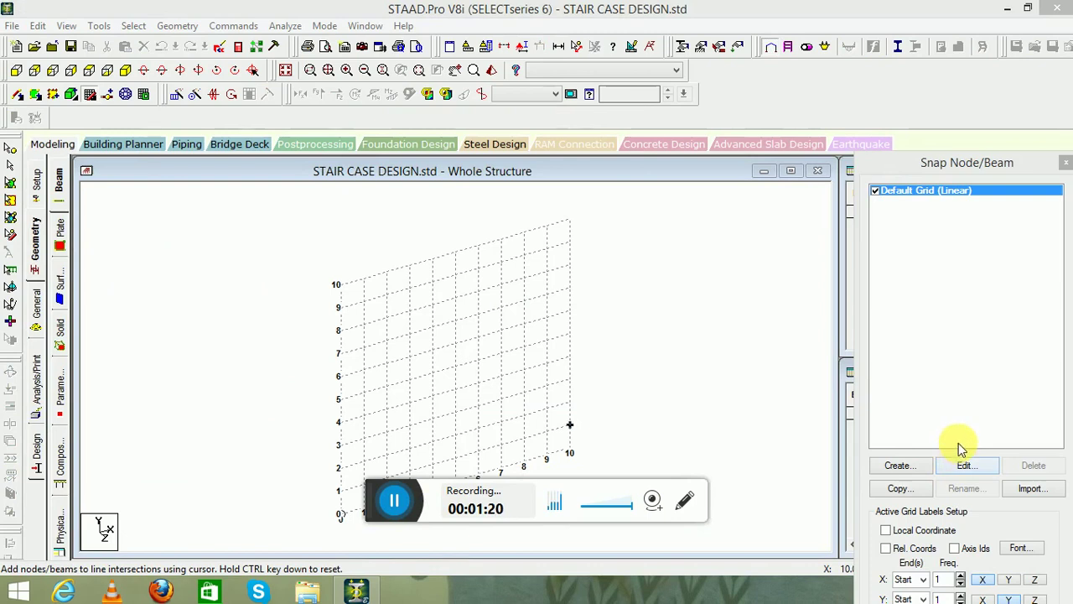
Edit the default linear grid, setting the Y construction line spacing to 0.5 m.
click(901, 201)
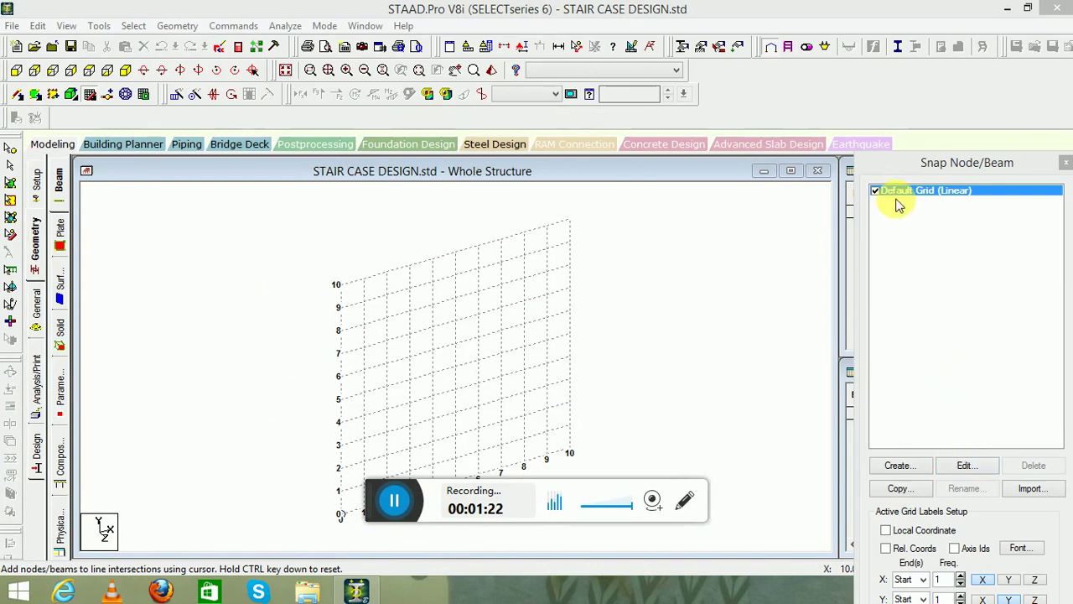
click(973, 468)
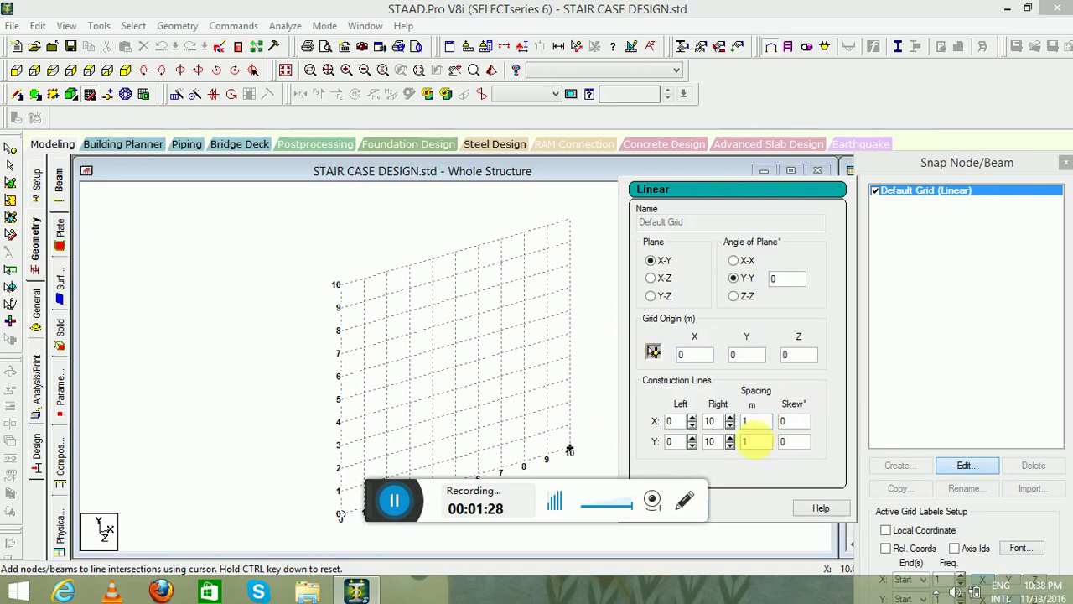
double_click(740, 442)
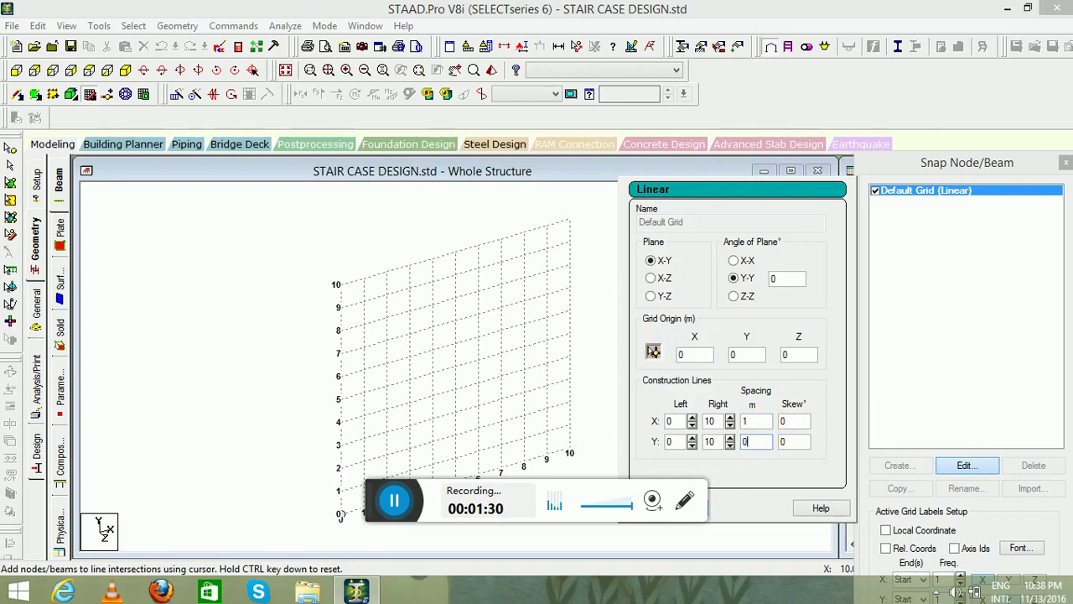
text(0.5)
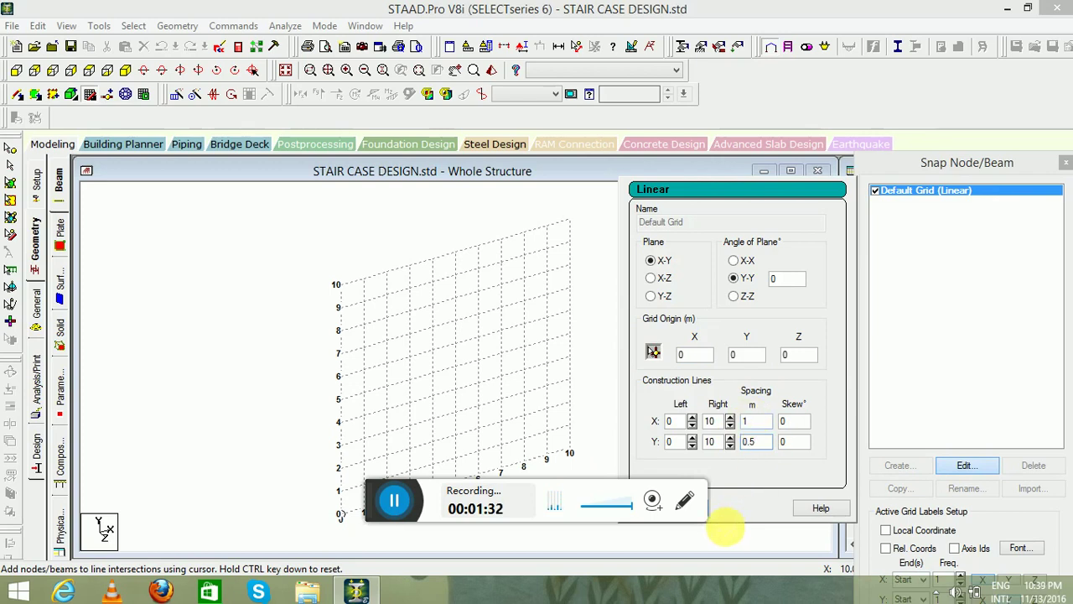
key(Return)
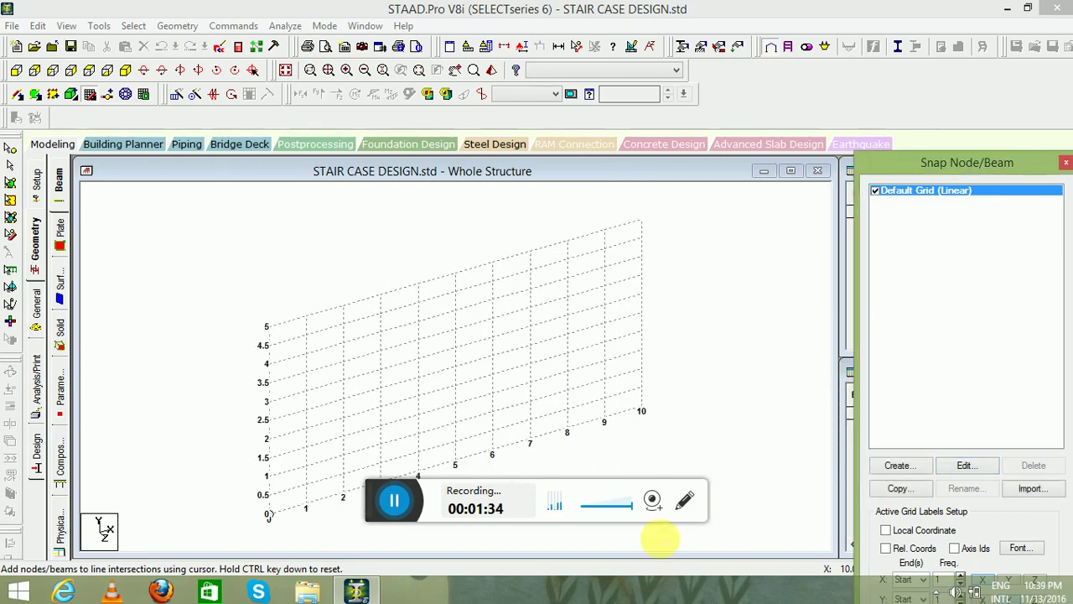
click(393, 503)
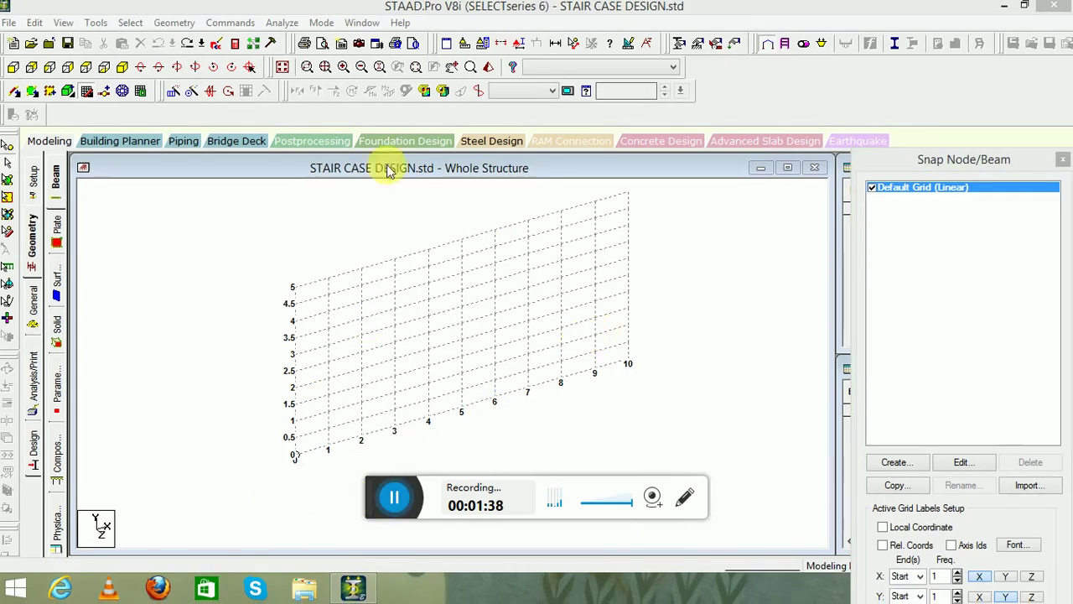
Snap two nodes onto the X-Y grid at (0, 0, 0) and (2, 1.5, 0), and close the grid.
click(87, 91)
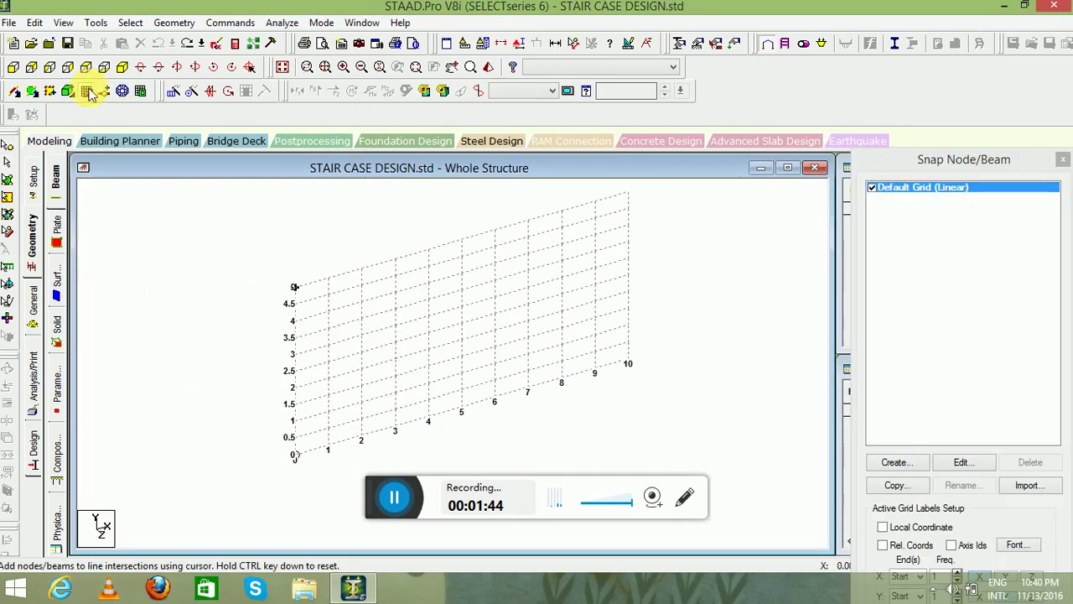
click(255, 457)
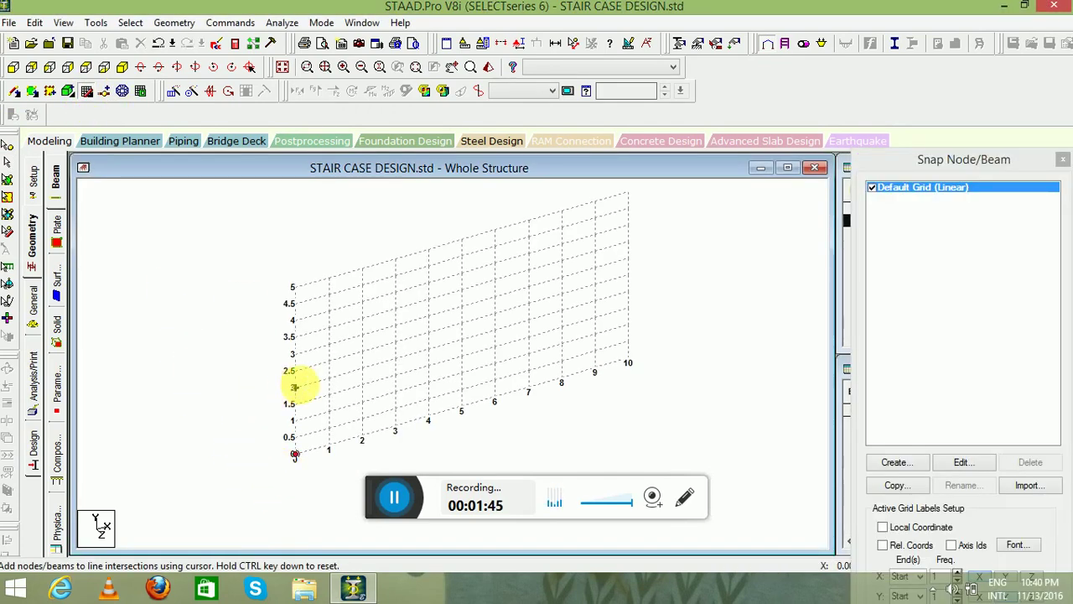
click(361, 385)
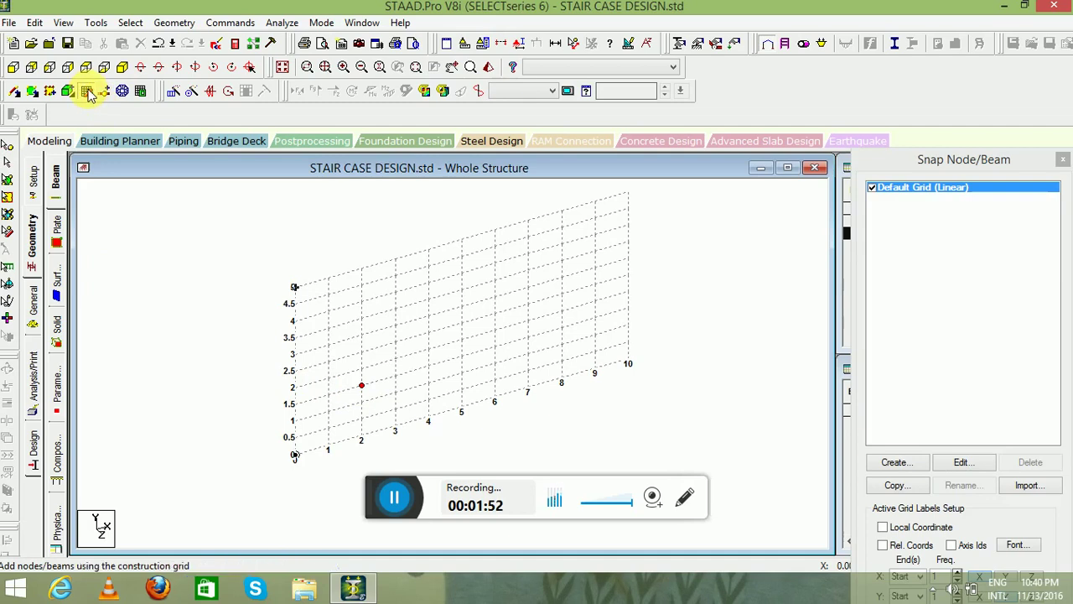
click(87, 92)
Select both nodes and copy them with Translational Repeat in the global Z direction, one step at 1.5 m spacing.
scroll(532, 378, down, 3)
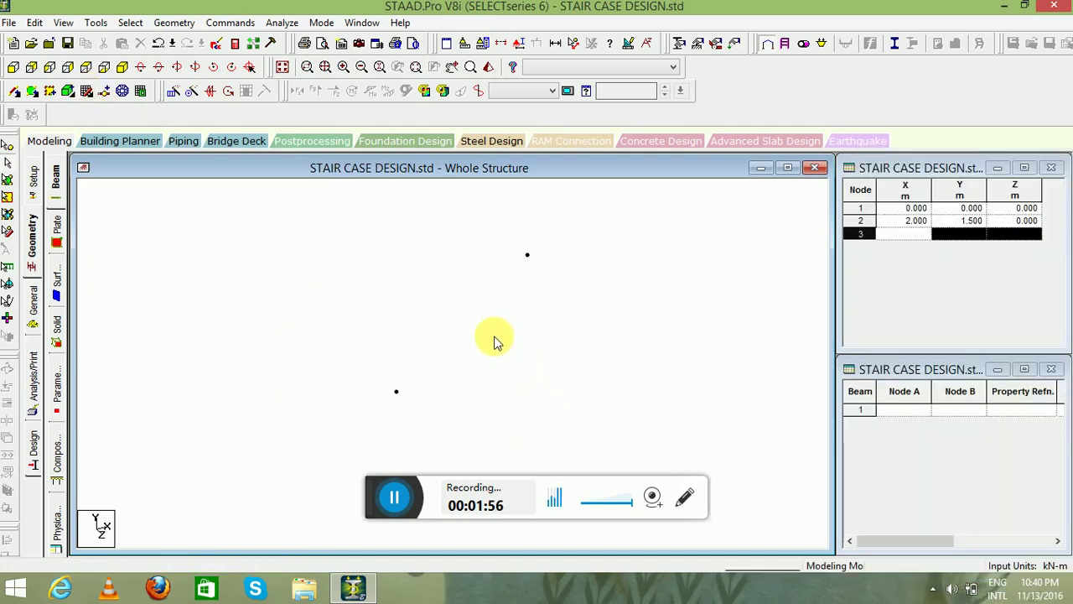
middle_drag(509, 326, 443, 334)
scroll(487, 335, down, 2)
scroll(453, 334, up, 1)
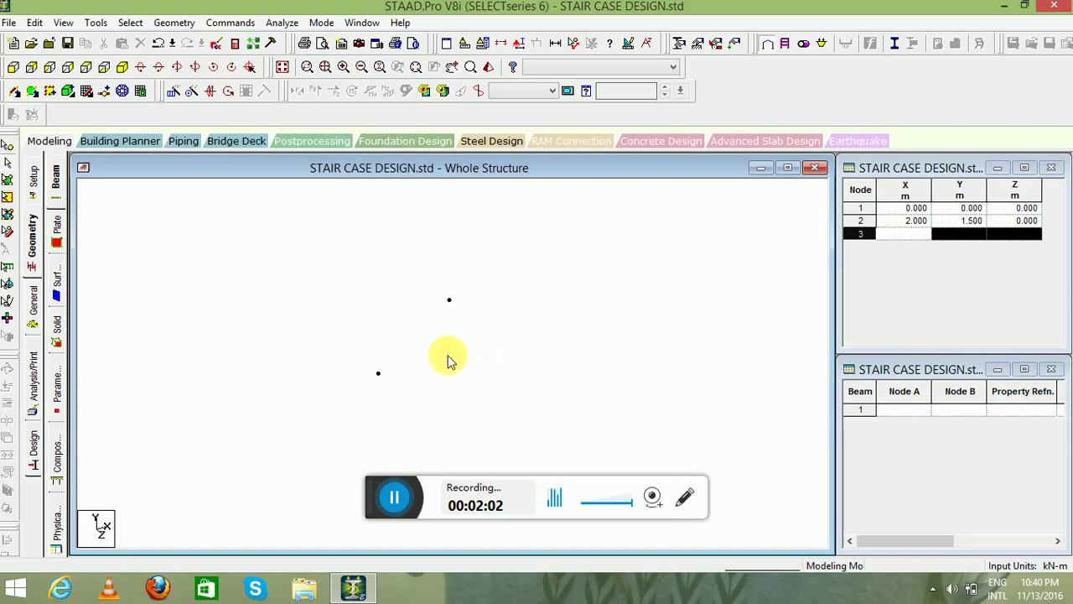
click(8, 150)
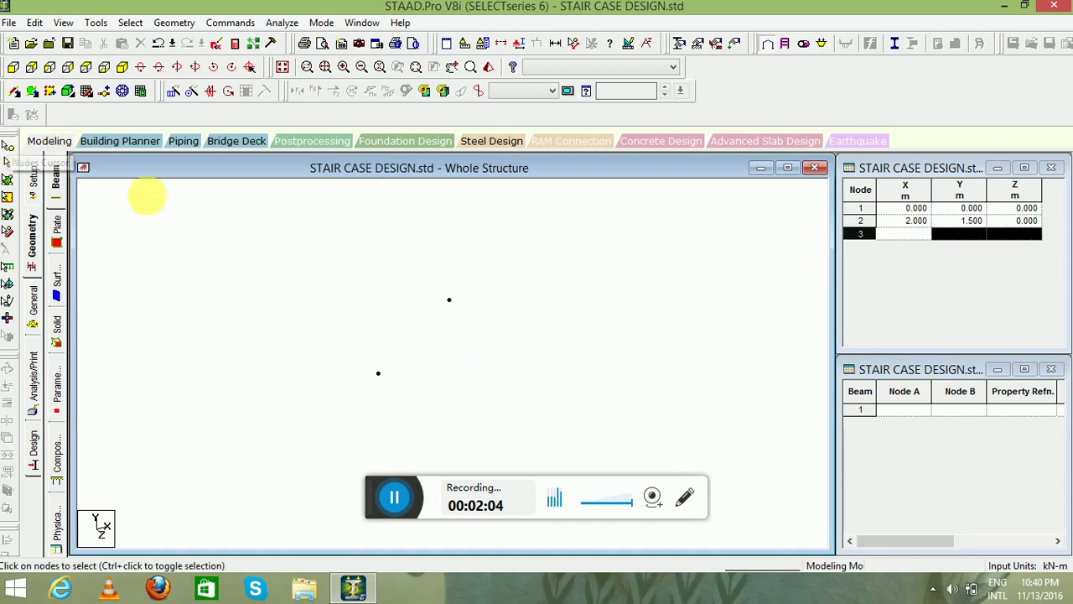
key(ctrl+a)
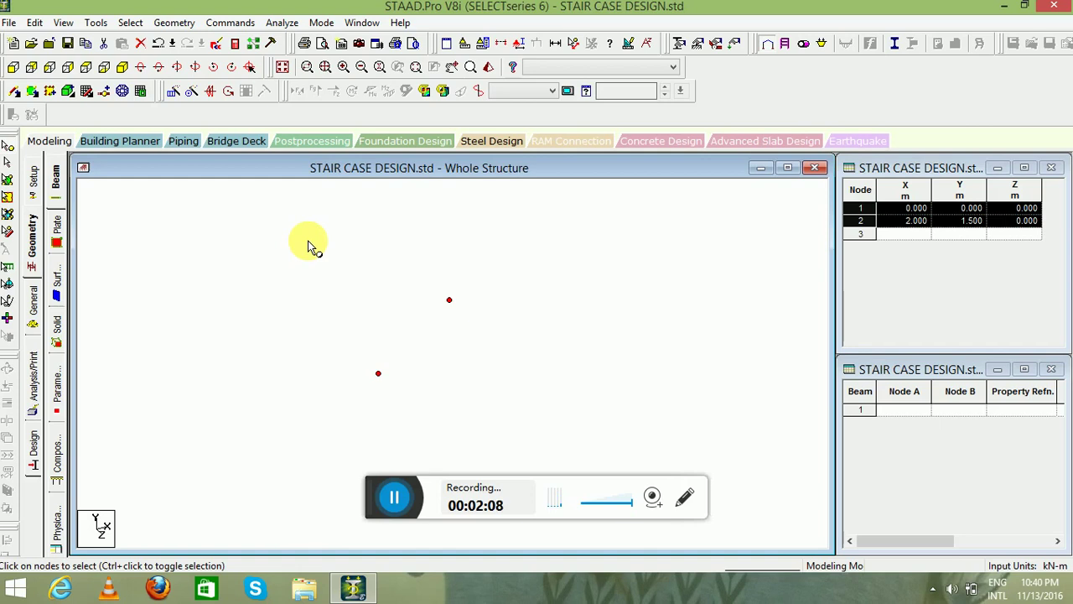
click(175, 94)
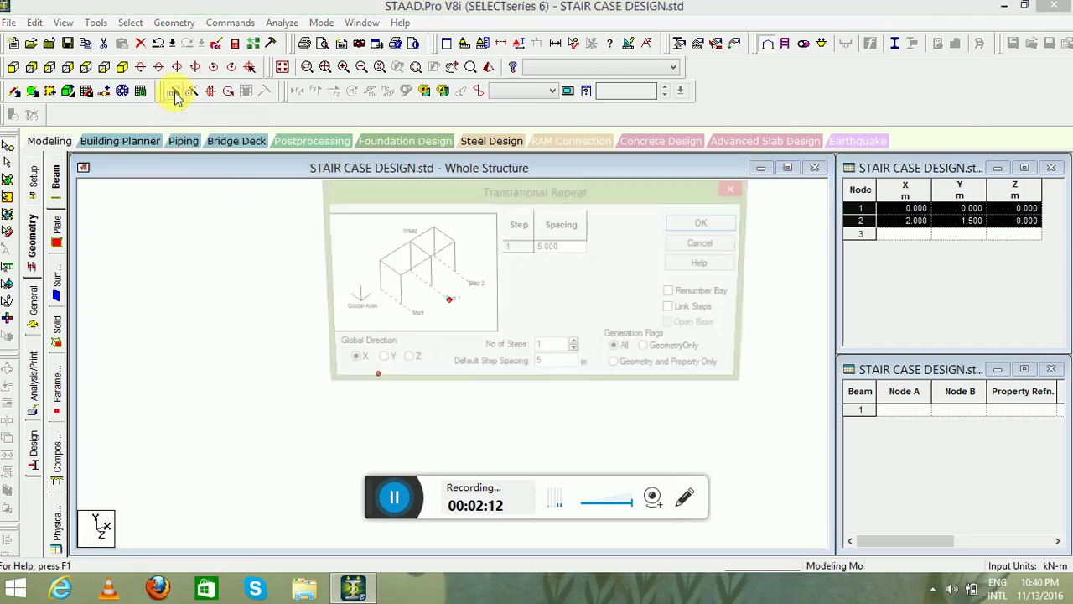
click(401, 366)
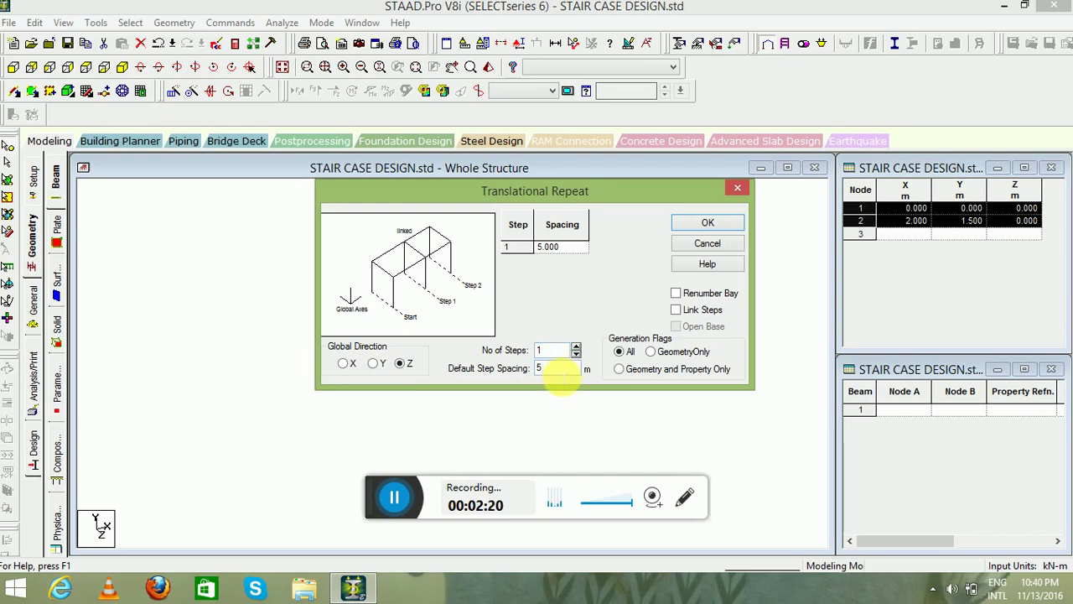
double_click(557, 370)
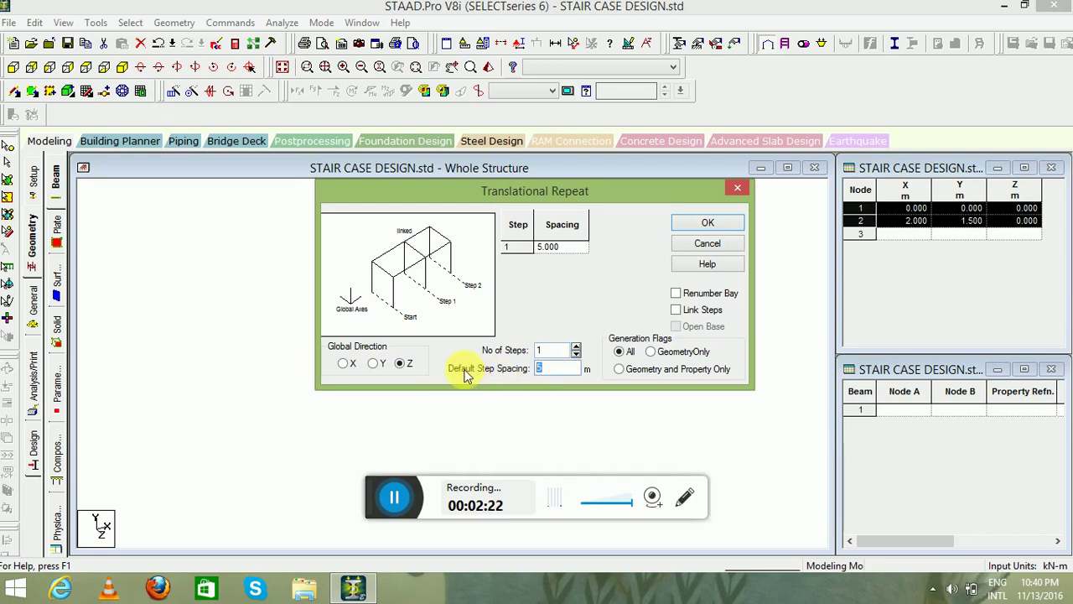
text(1.)
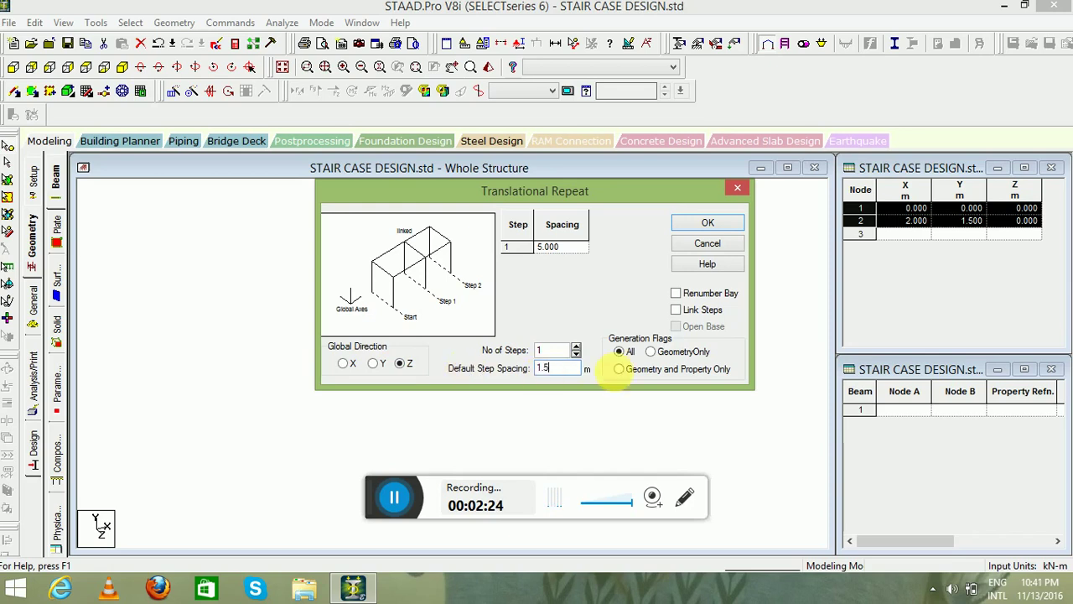
click(709, 223)
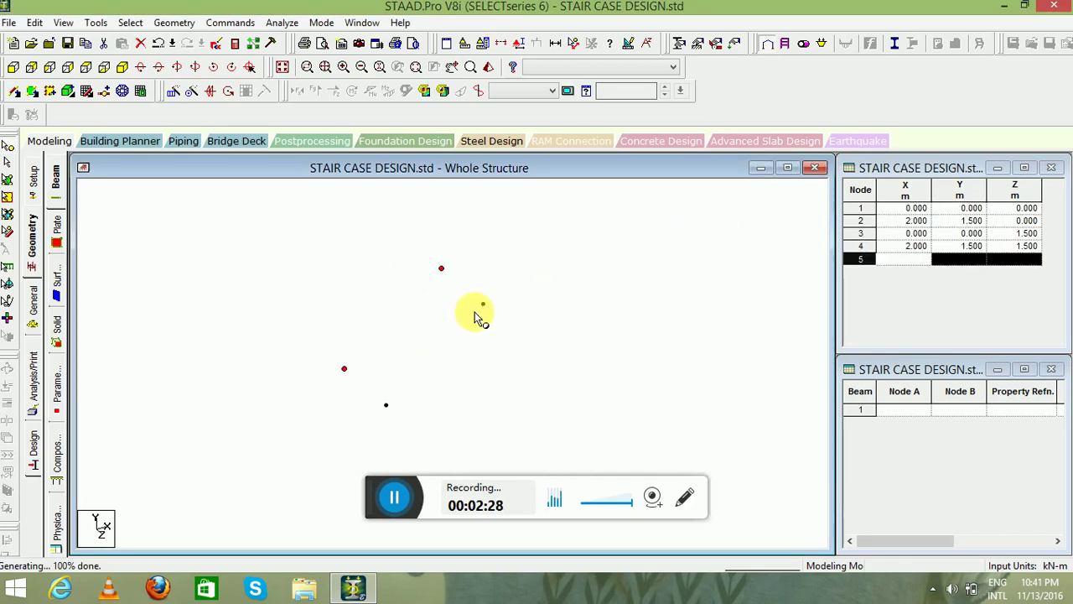
click(426, 338)
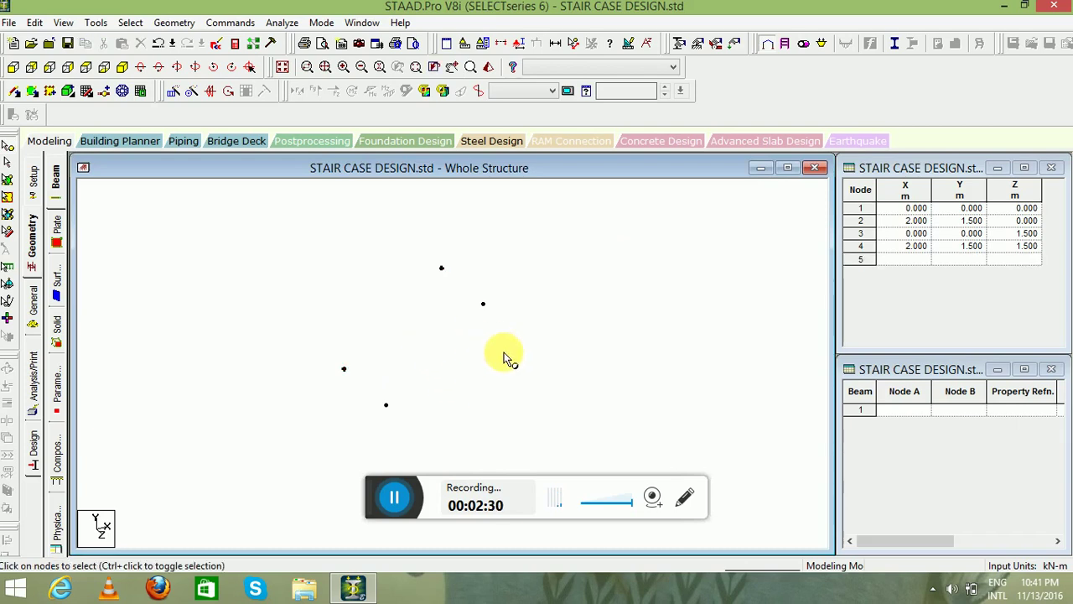
Copy the upper node at (2, 1.5, 1.5) with Translational Repeat in the global Z direction, one step at 0.15 m spacing.
middle_drag(506, 355, 447, 380)
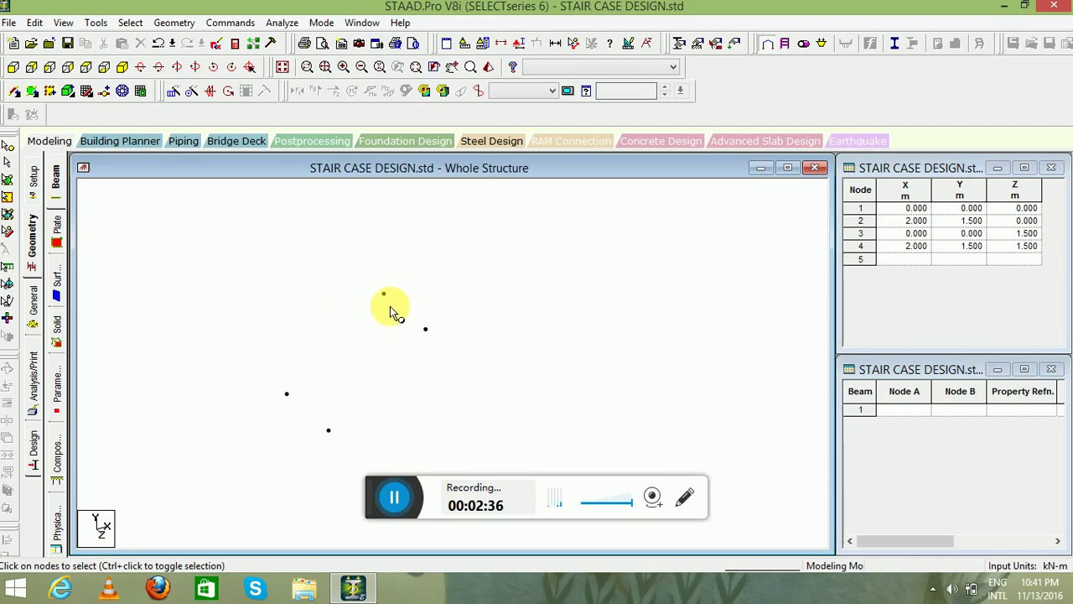
click(426, 330)
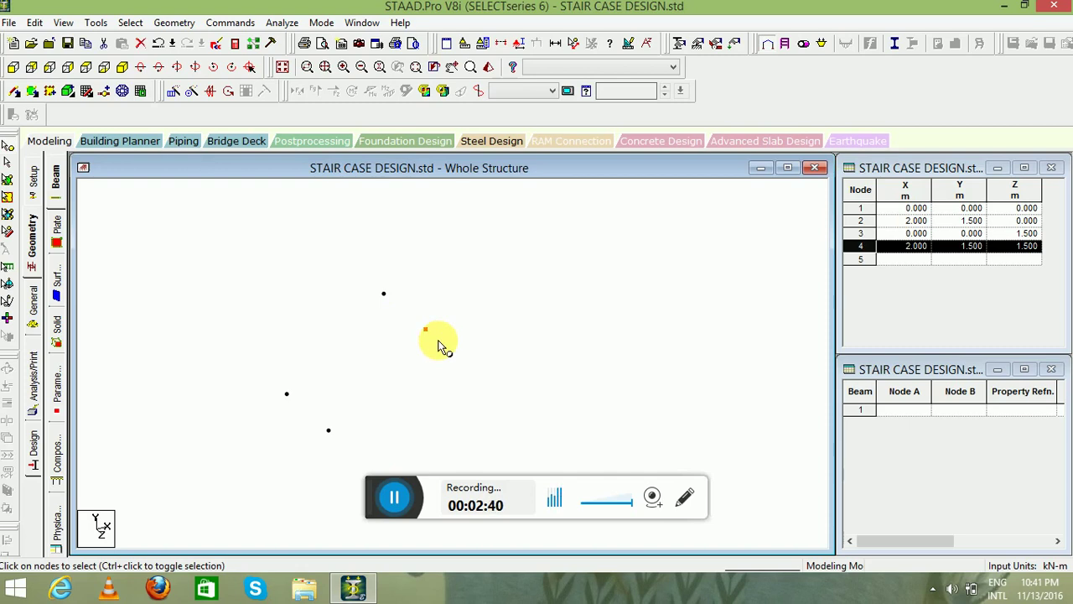
click(173, 92)
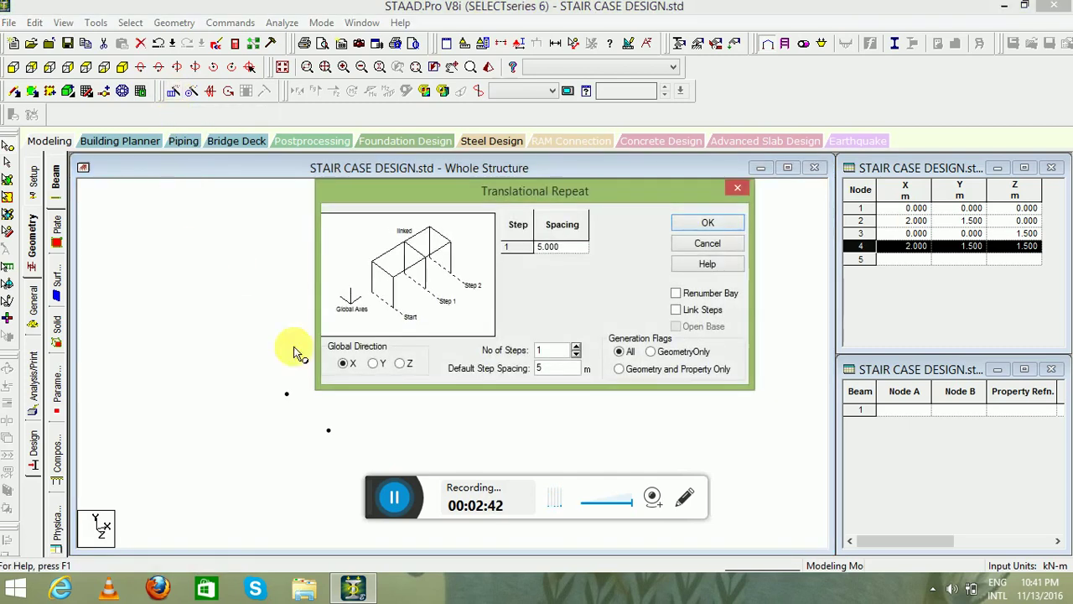
click(403, 364)
double_click(560, 368)
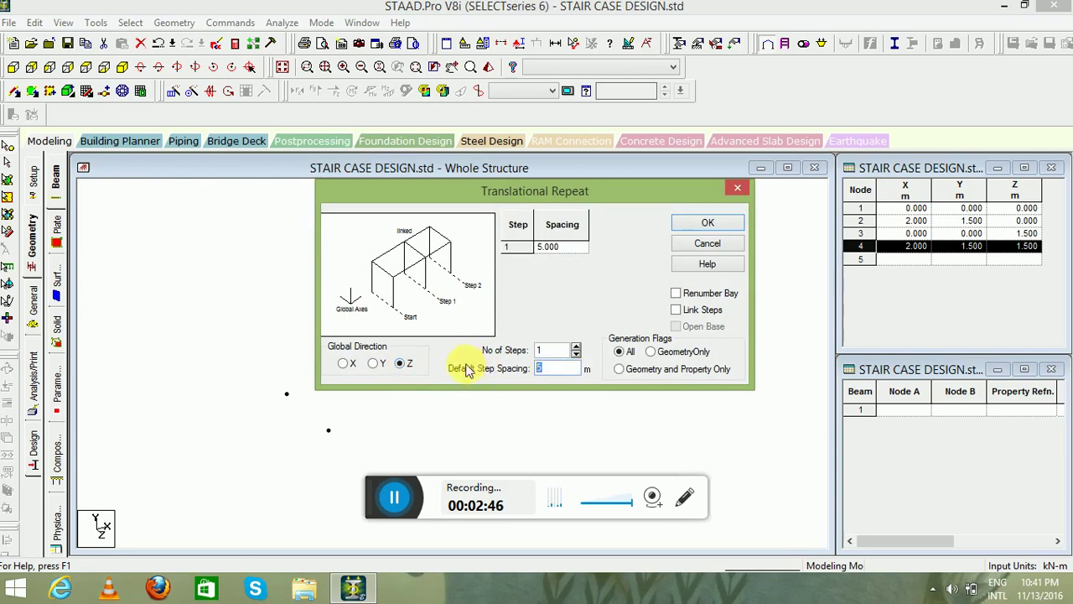
text(0.1)
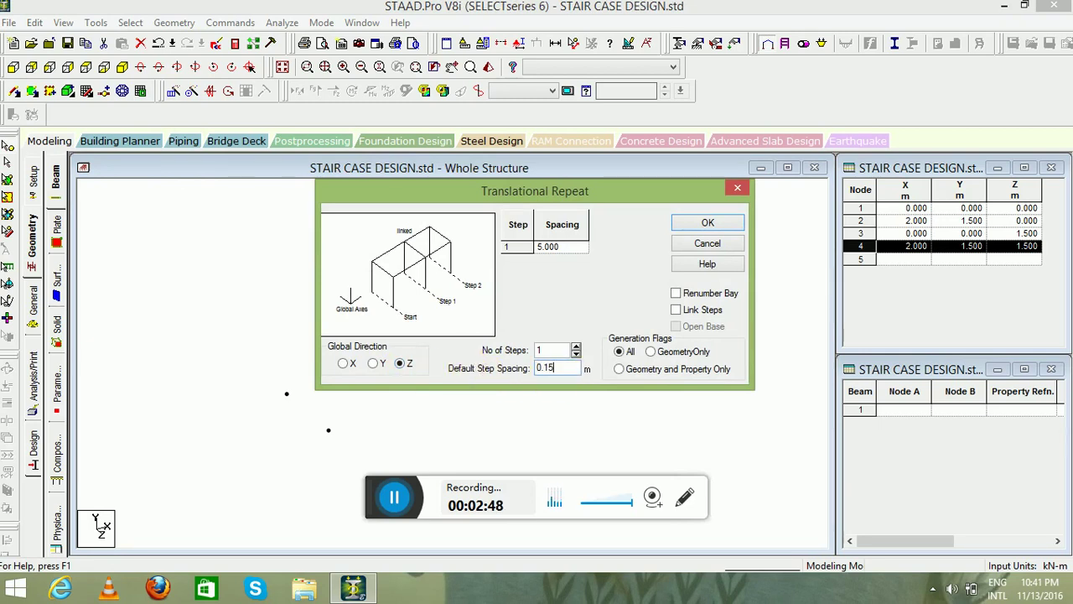
click(707, 225)
Select the node at (2, 1.5, 1.65) with the nodes cursor.
scroll(417, 371, up, 2)
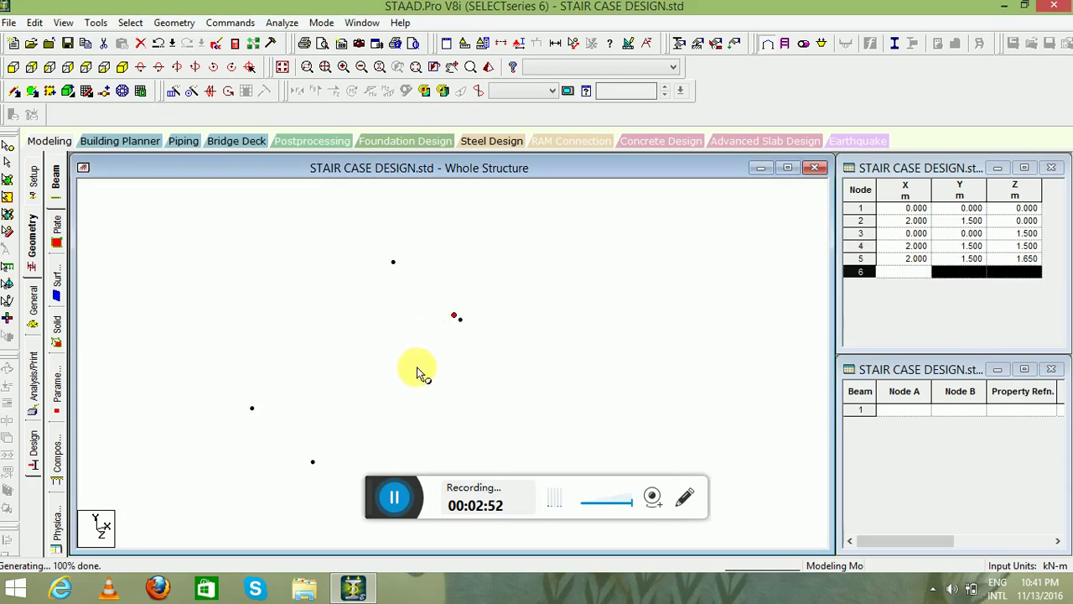
middle_drag(417, 371, 449, 329)
click(86, 92)
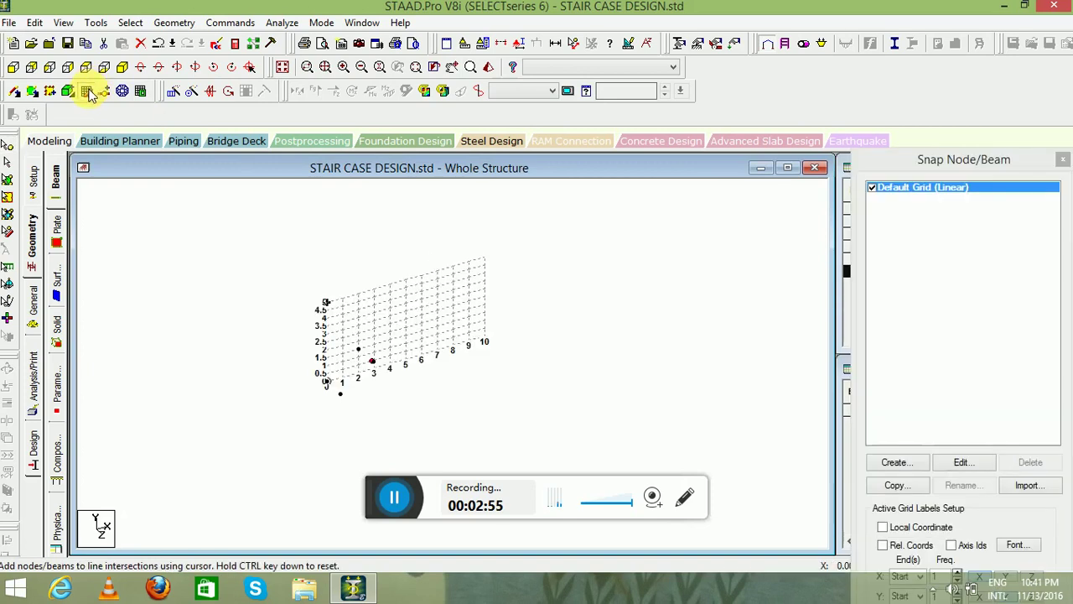
click(86, 92)
ctrl+middle_drag(412, 307, 441, 307)
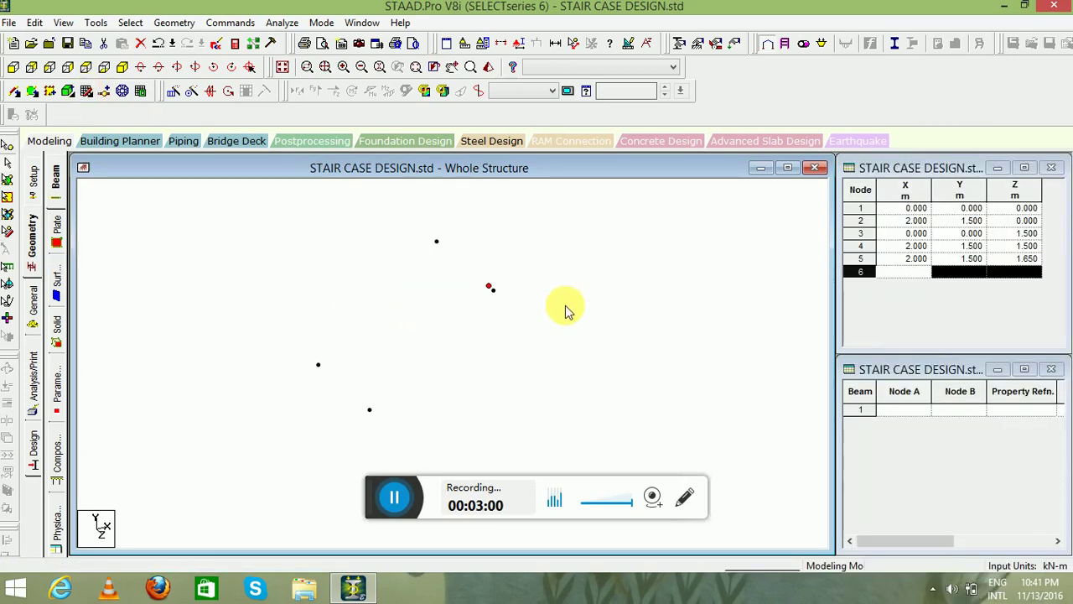
ctrl+middle_drag(562, 304, 538, 284)
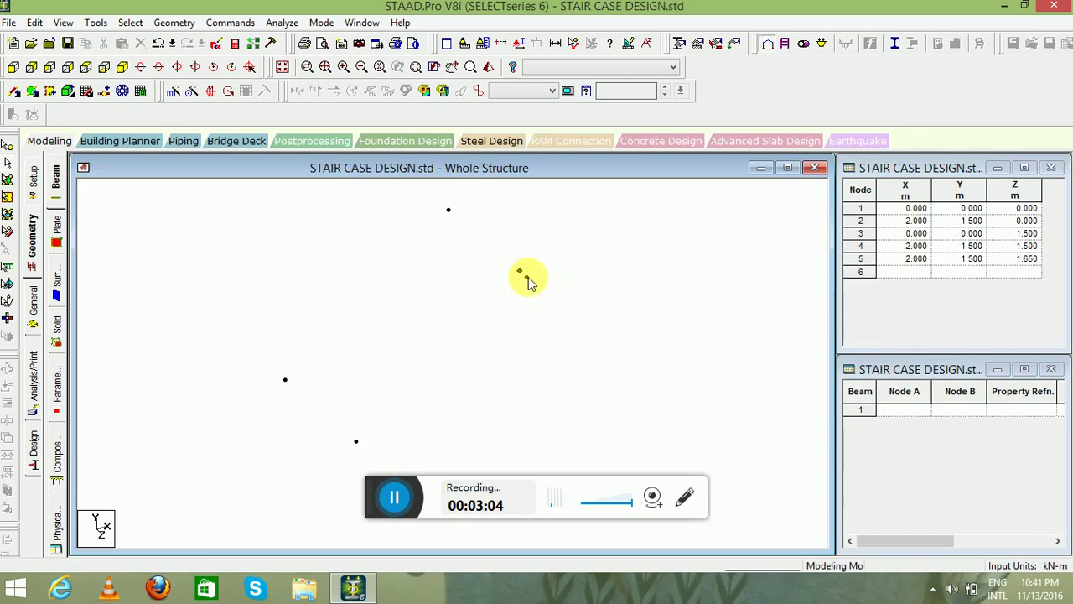
click(7, 148)
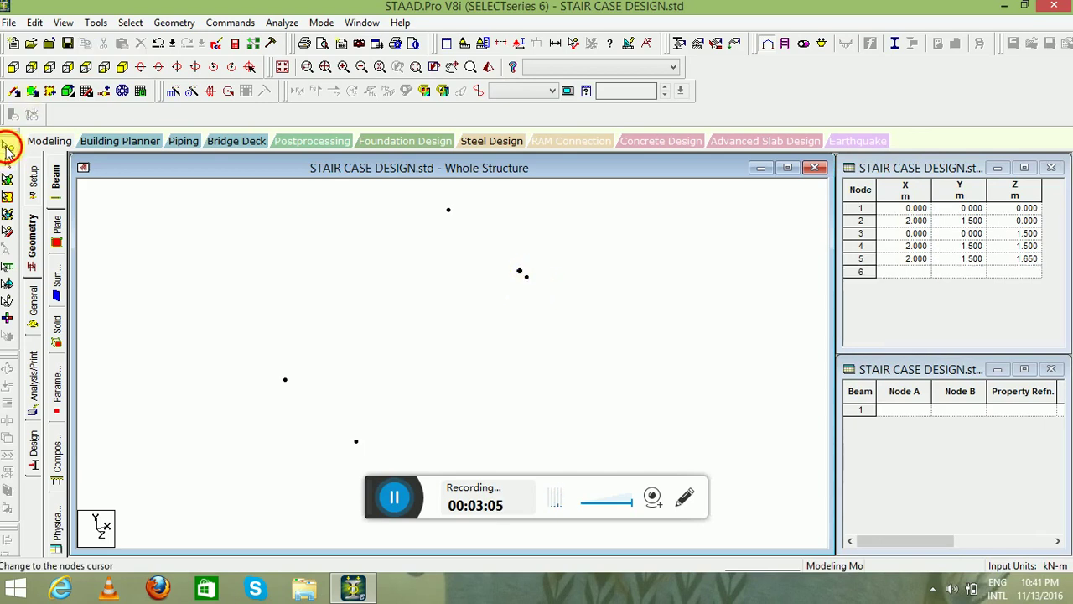
click(526, 276)
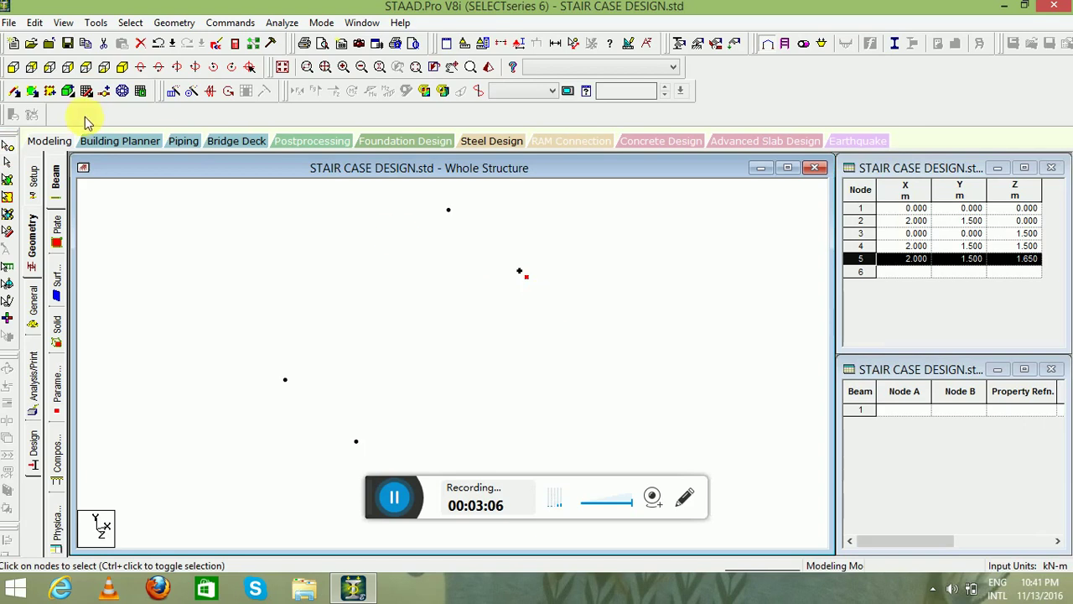
click(175, 97)
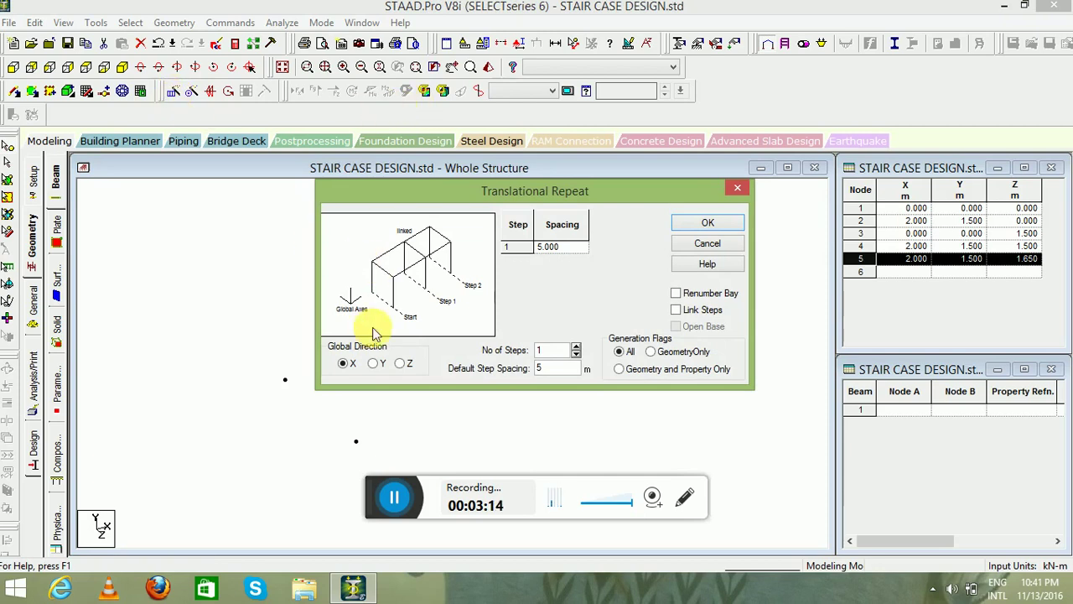
click(402, 366)
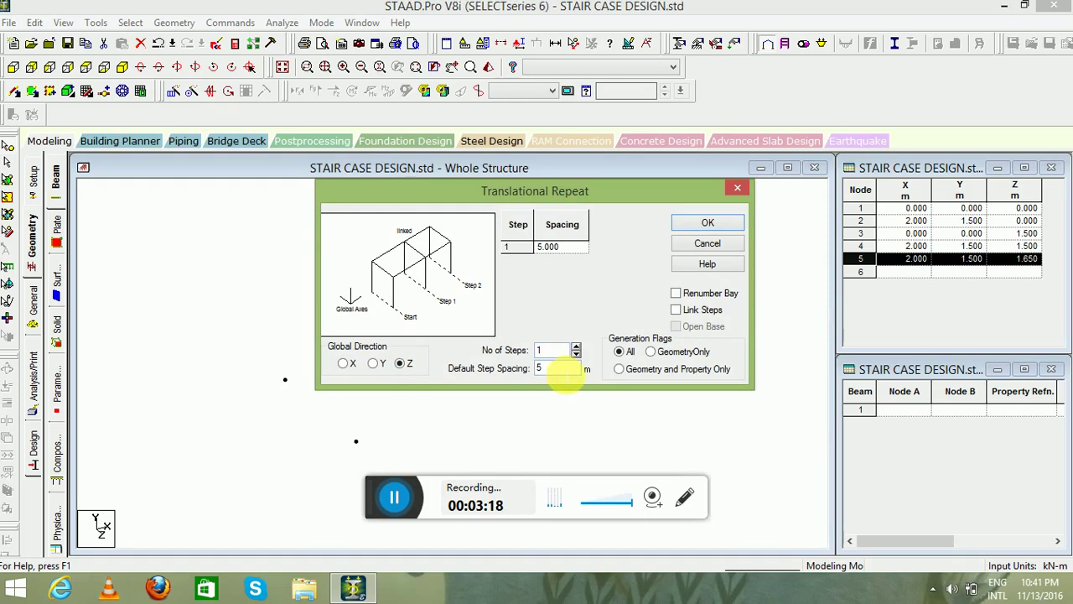
drag(558, 367, 441, 373)
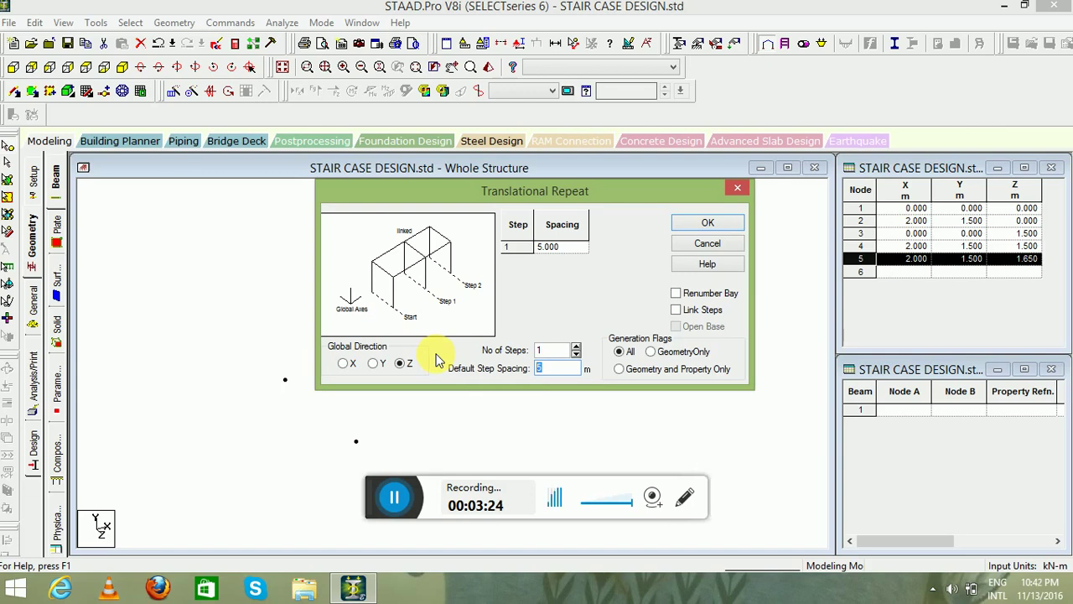
click(713, 243)
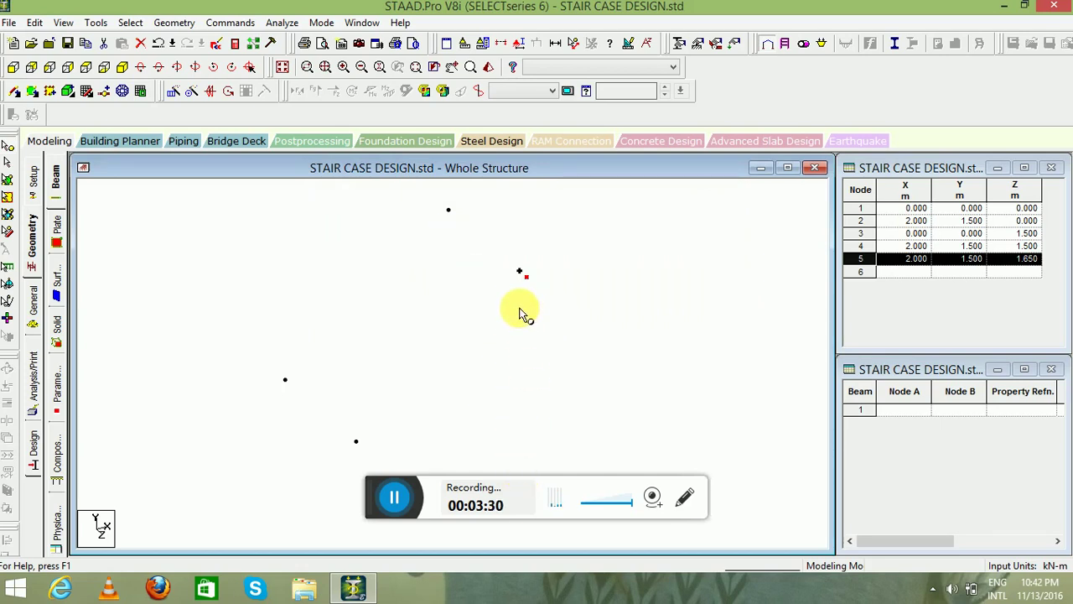
Try to copy the selected node with Translational Repeat in the global X direction, one step at 1.5 m spacing, and undo it.
click(174, 90)
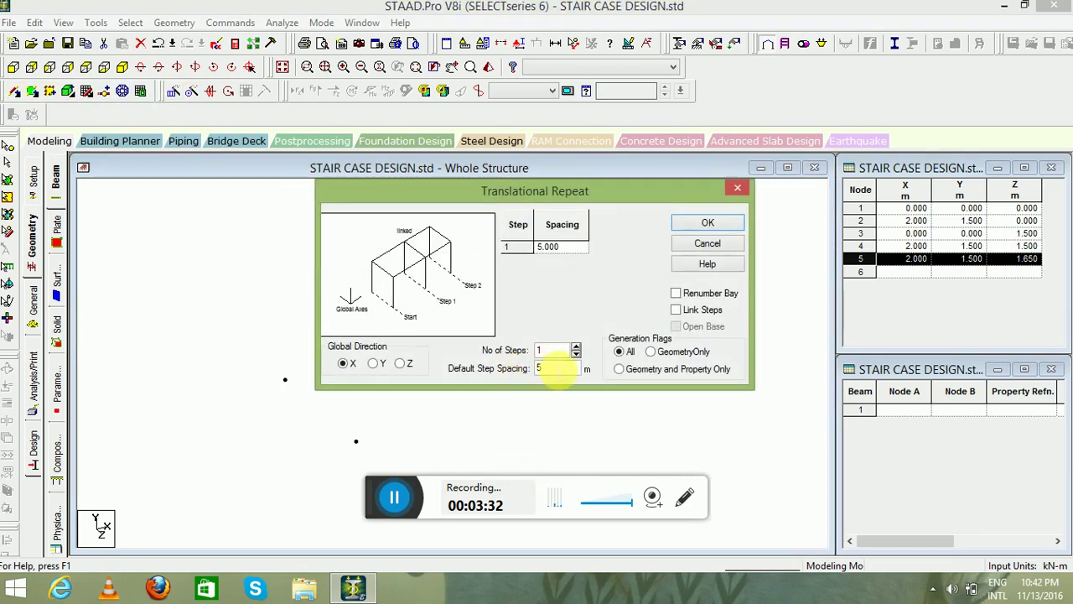
double_click(543, 367)
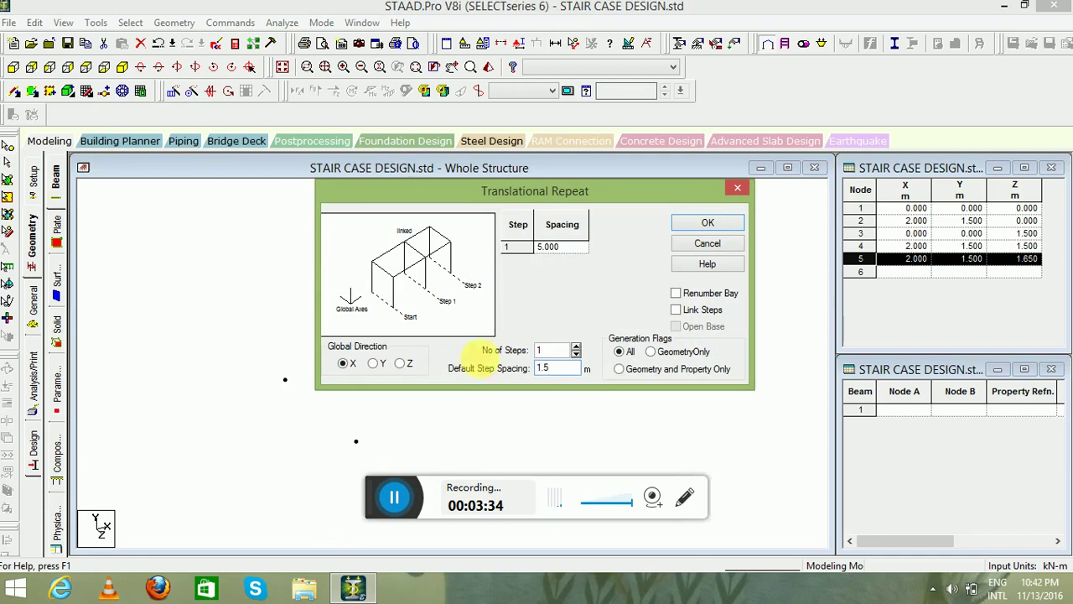
key(Return)
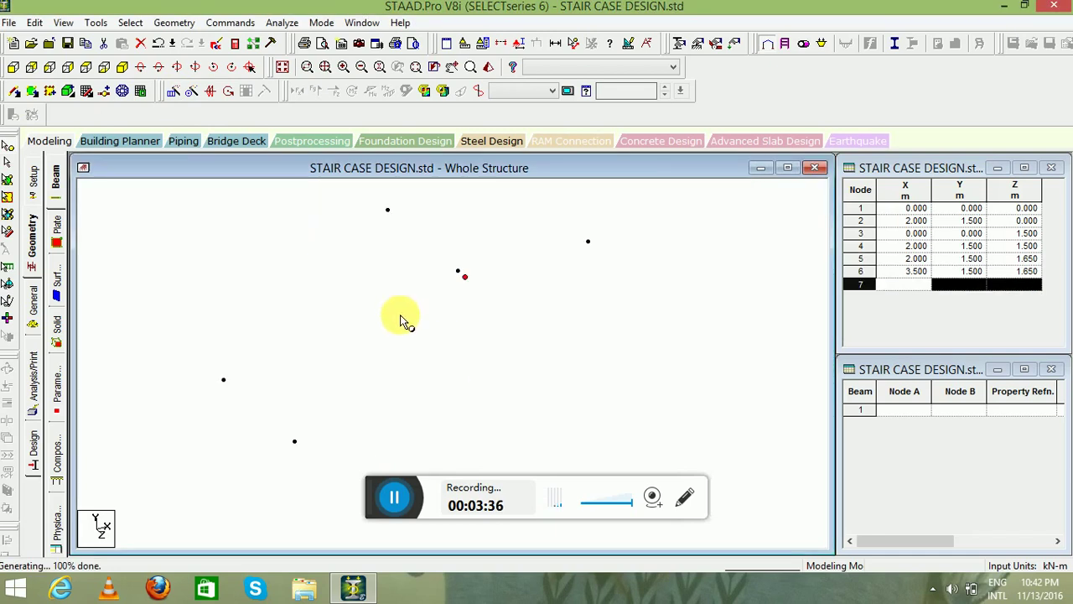
key(ctrl+z)
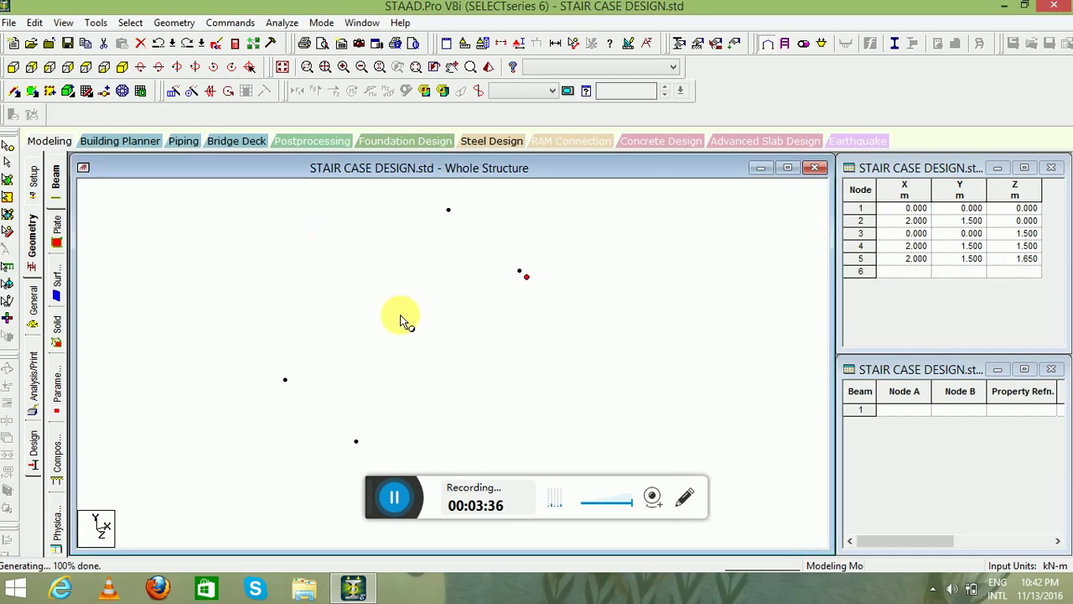
Copy the node at (2, 1.5, 1.65) with Translational Repeat in the global Z direction, one step at 1.5 m spacing.
click(171, 92)
click(402, 364)
double_click(553, 368)
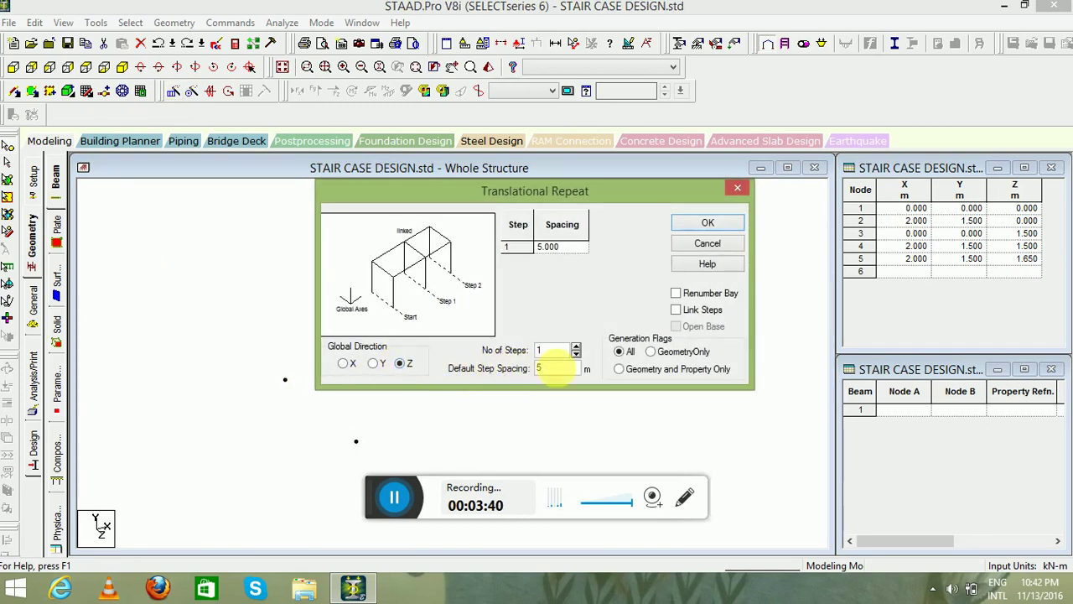
text(1.)
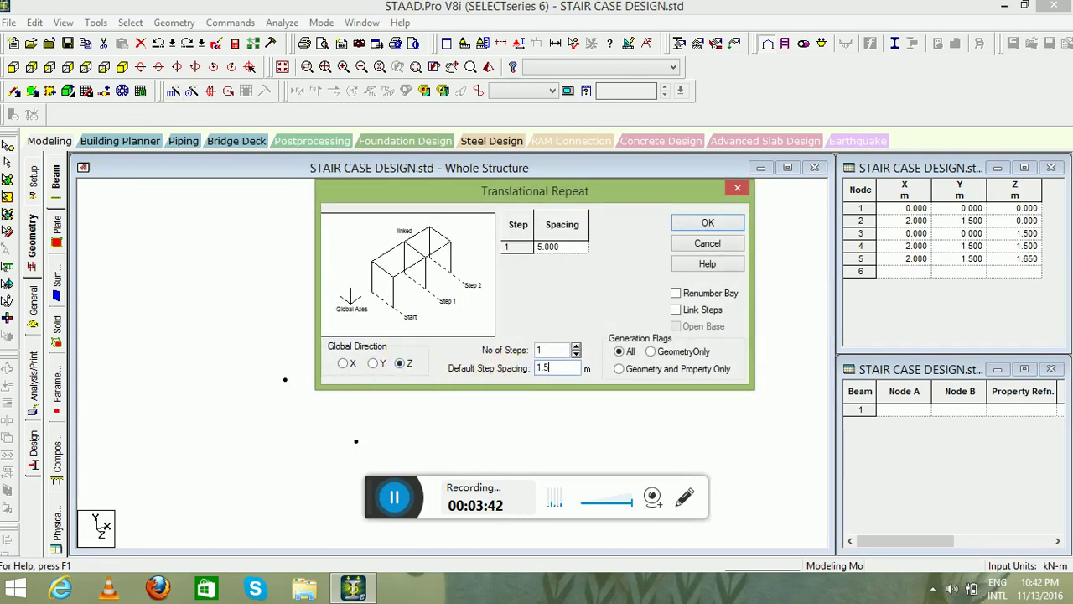
key(Return)
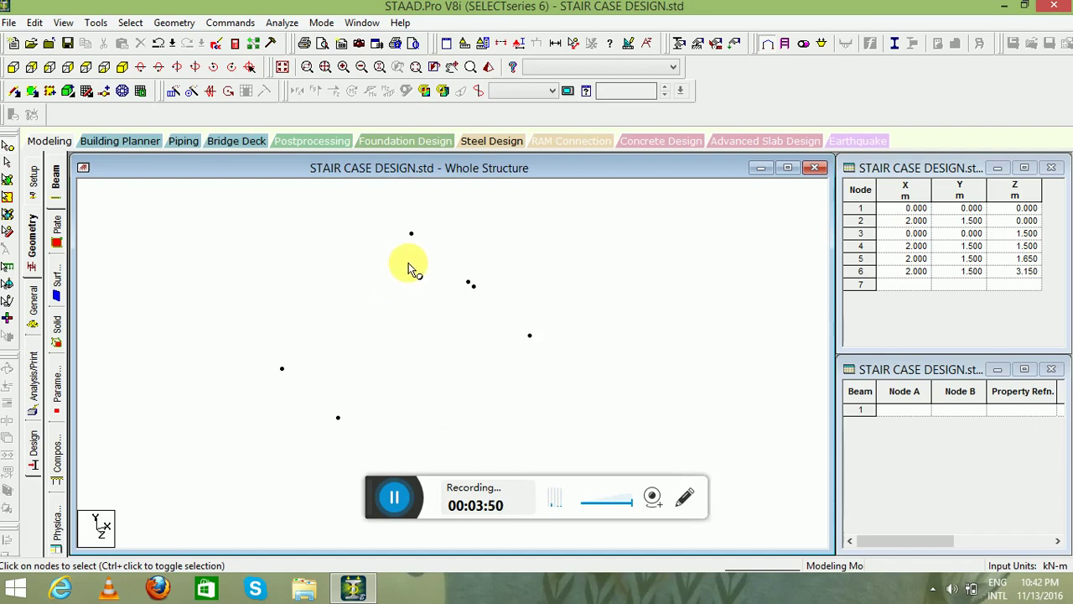
Copy the nodes at (2, 1.5, 0), (2, 1.5, 1.65) and (2, 1.5, 3.15) with Translational Repeat in global X, one step at 1.5 m spacing.
click(411, 235)
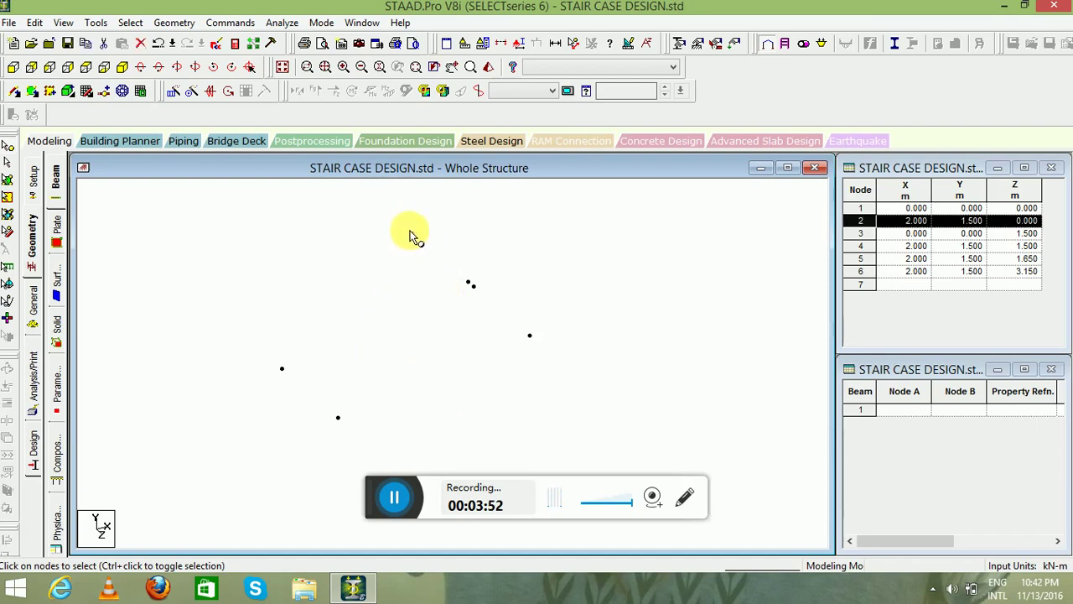
ctrl+click(474, 286)
ctrl+click(530, 336)
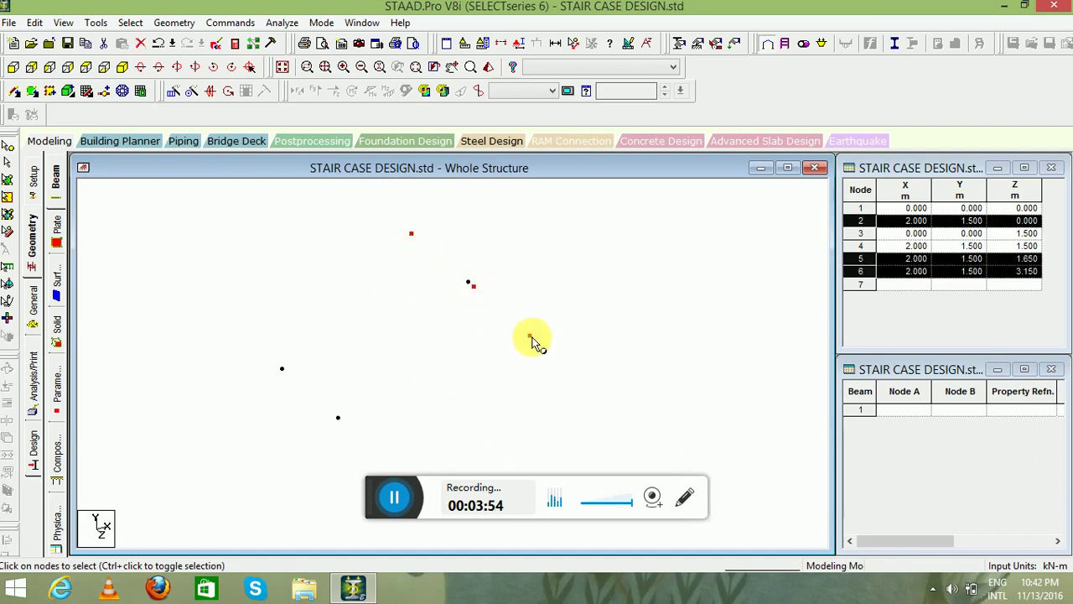
click(173, 97)
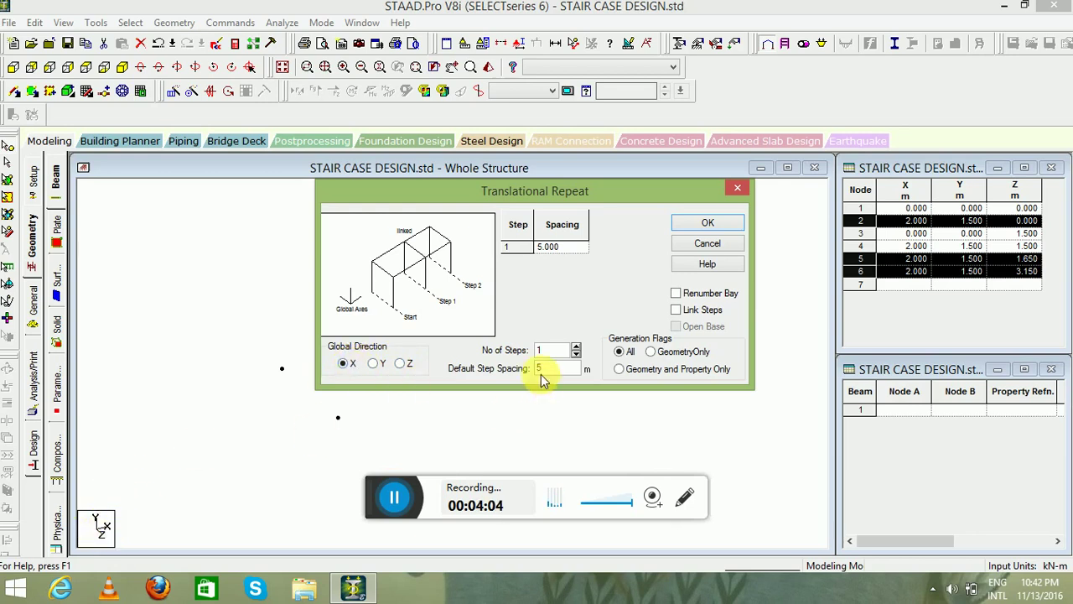
drag(570, 369, 514, 377)
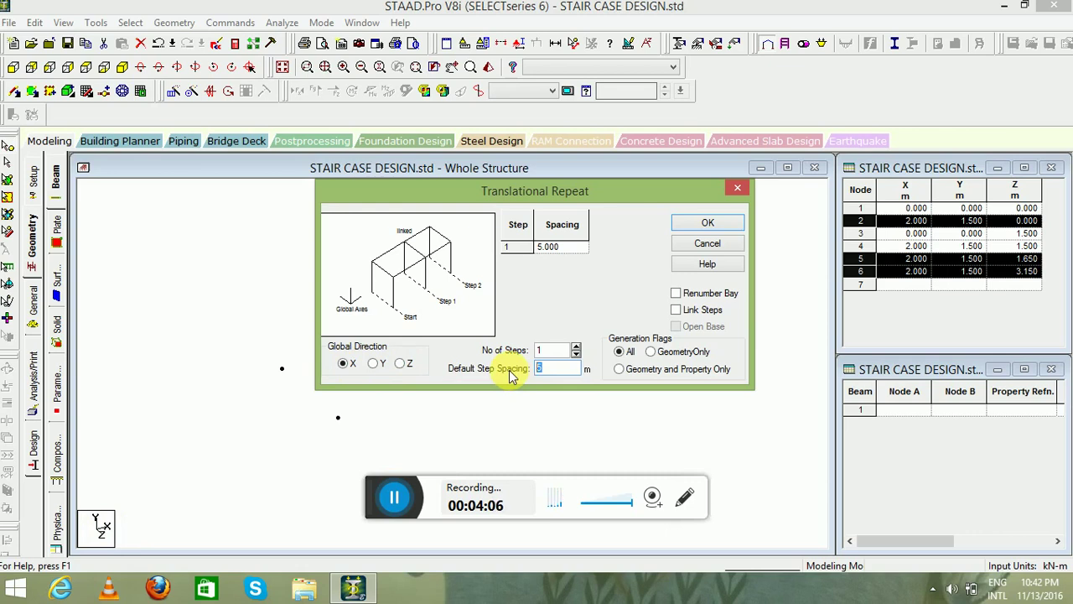
text(1.)
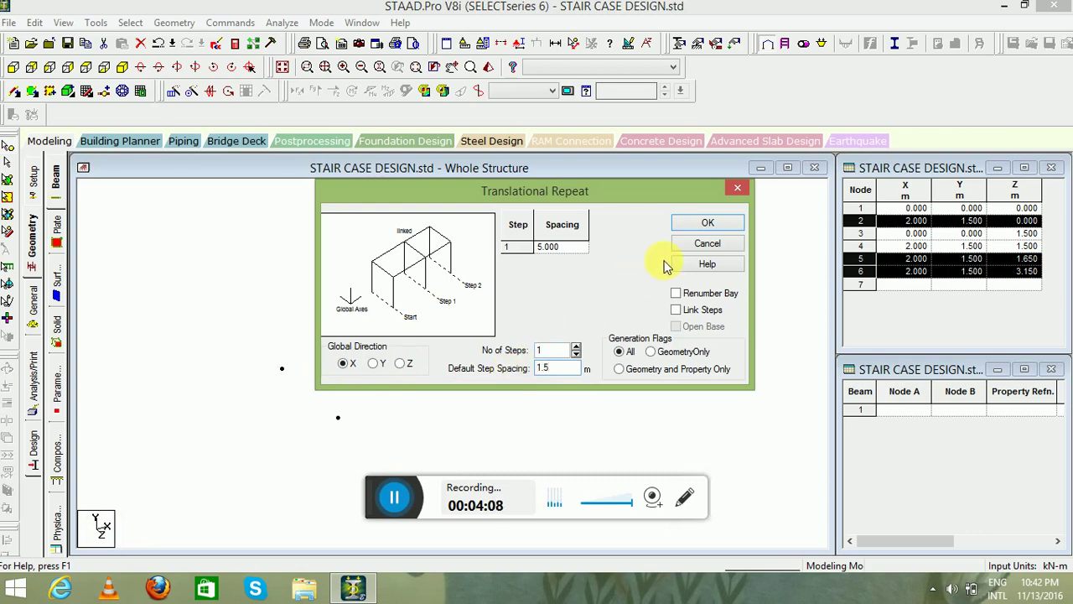
click(688, 224)
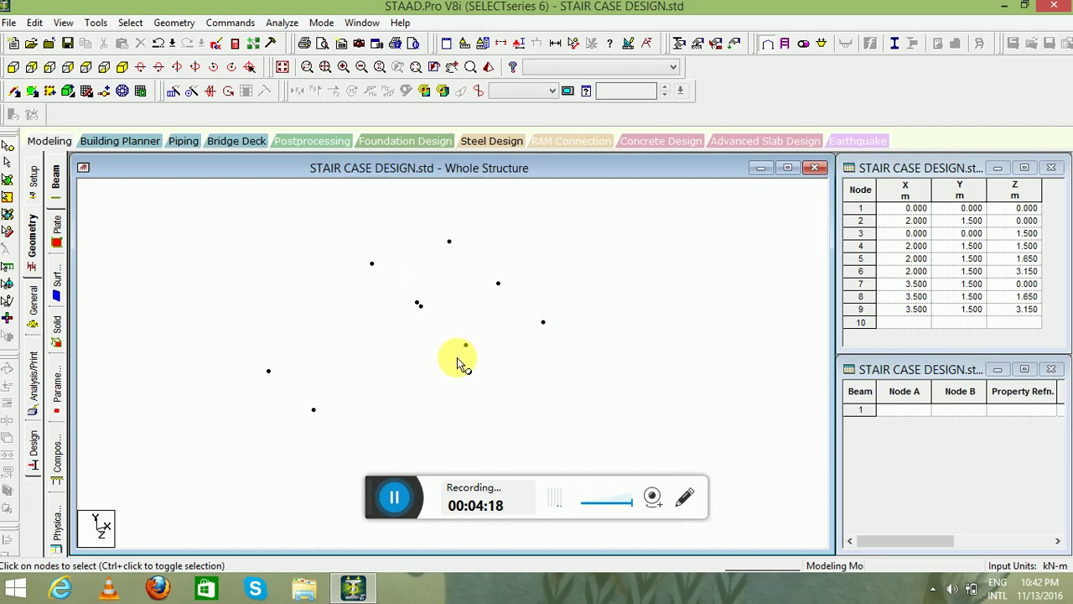
Copy the nodes at (2, 1.5, 1.65) and (2, 1.5, 3.15) with Translational Repeat in global Y, one step at 1.5 m spacing.
click(421, 306)
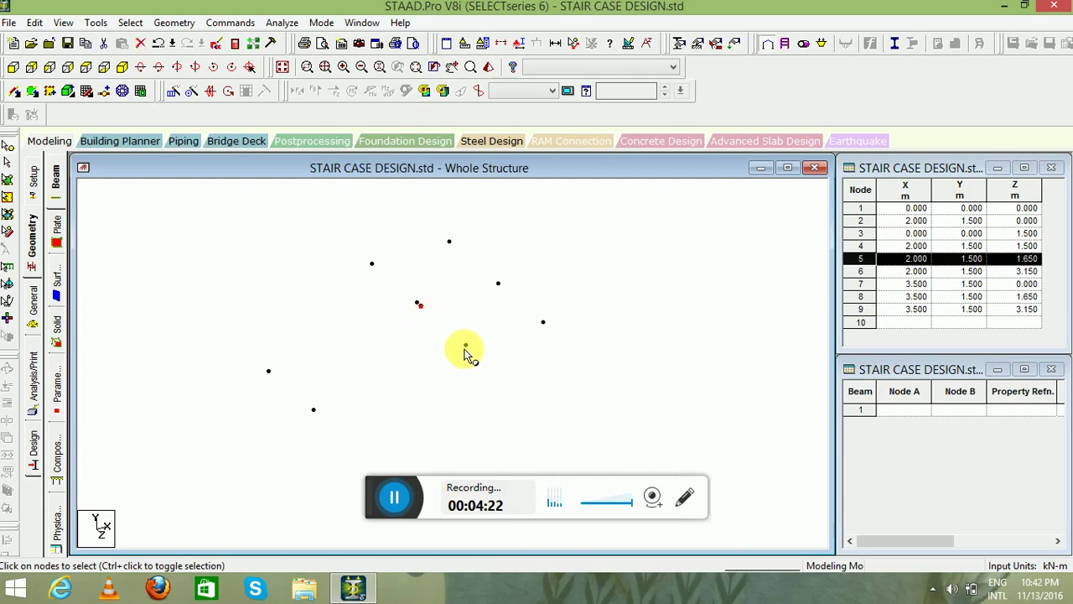
ctrl+click(465, 345)
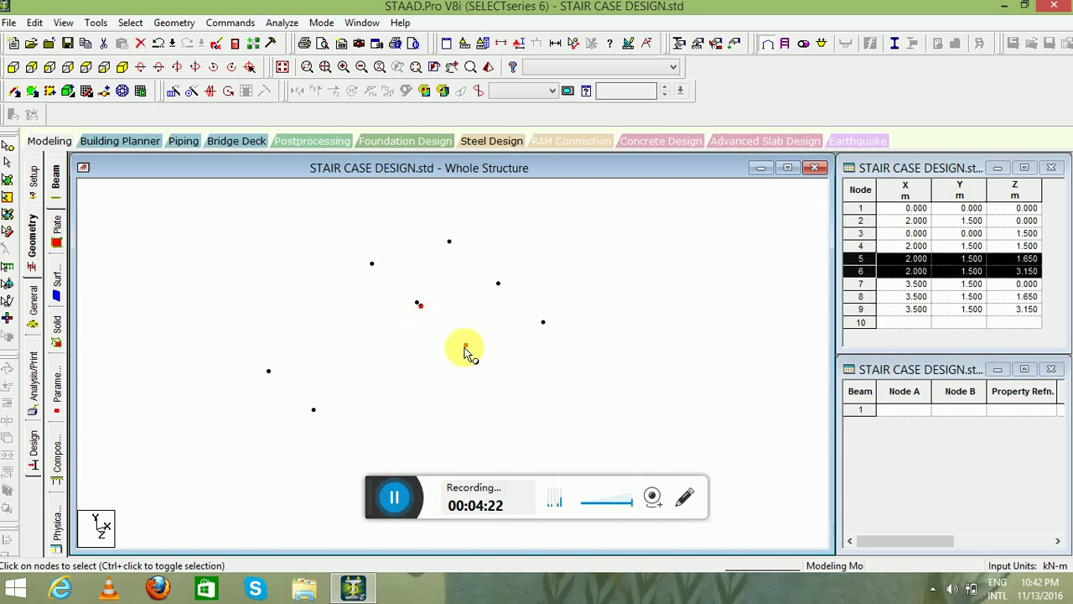
click(172, 94)
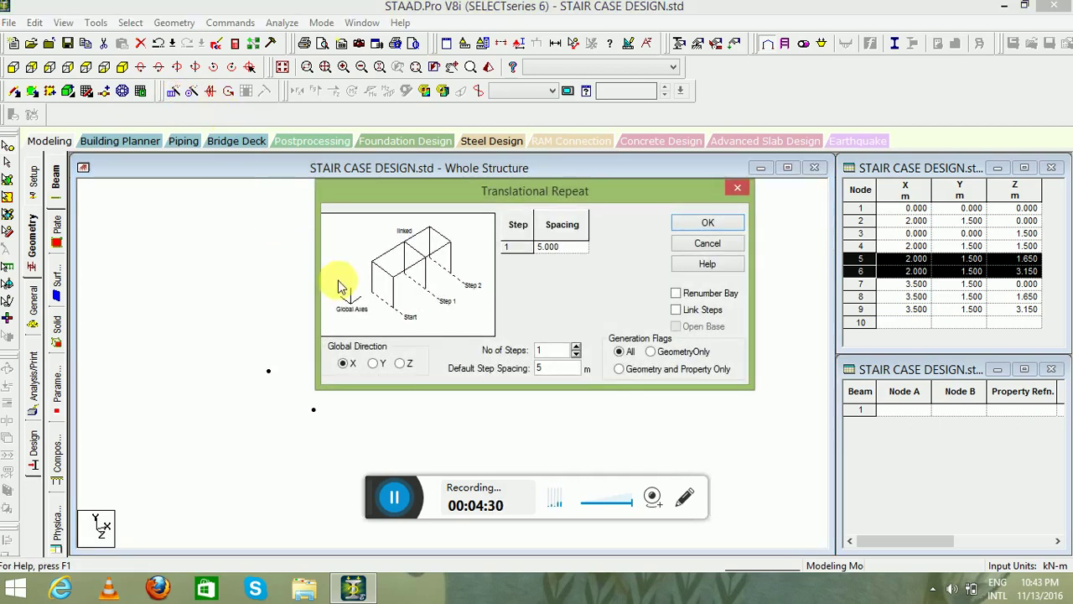
click(372, 363)
drag(559, 370, 524, 381)
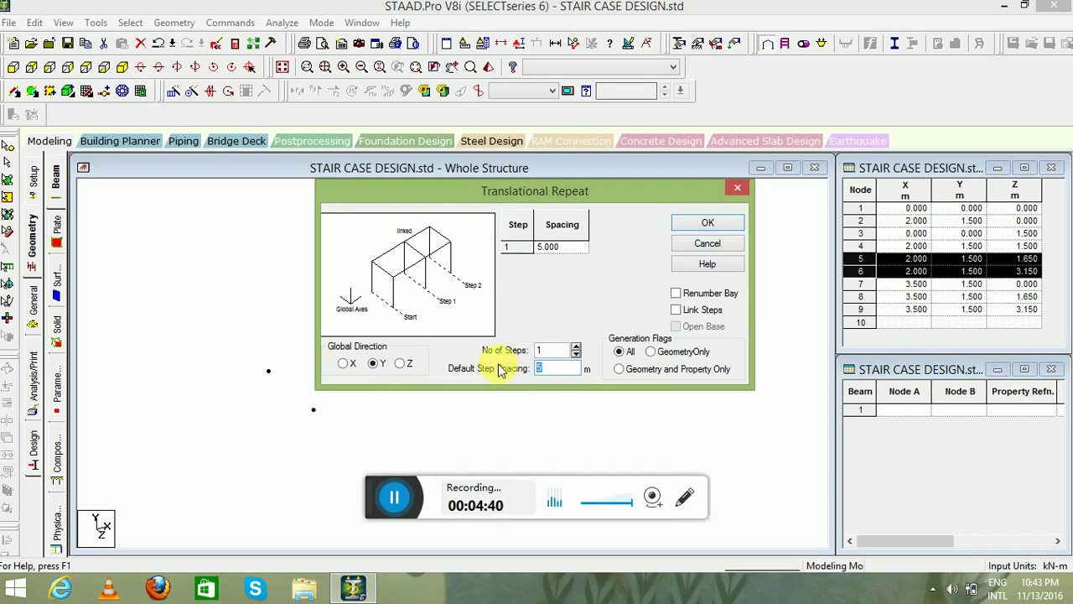
text(1.)
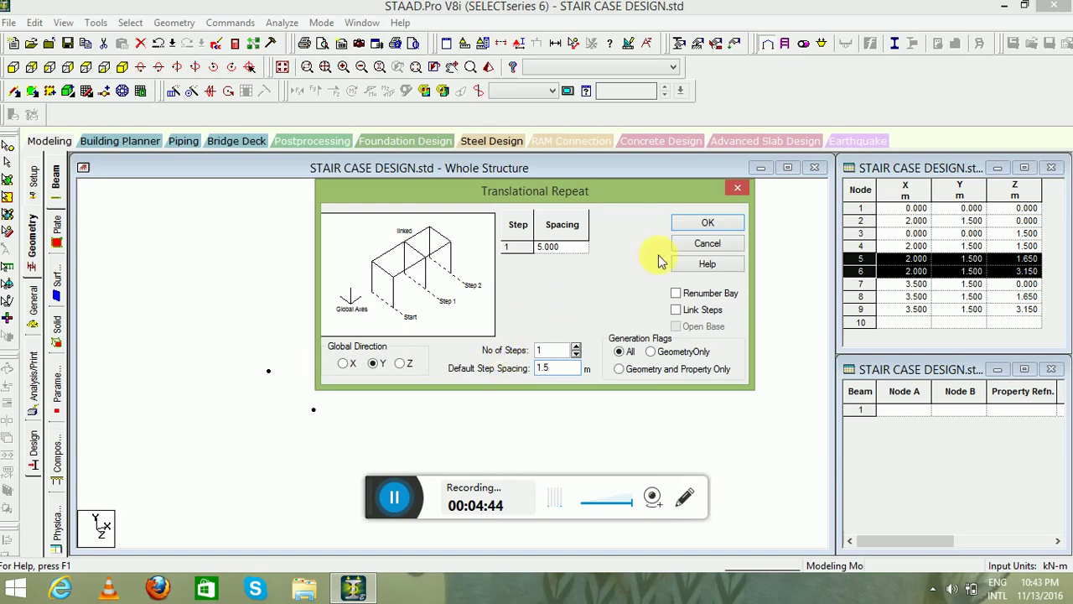
click(708, 222)
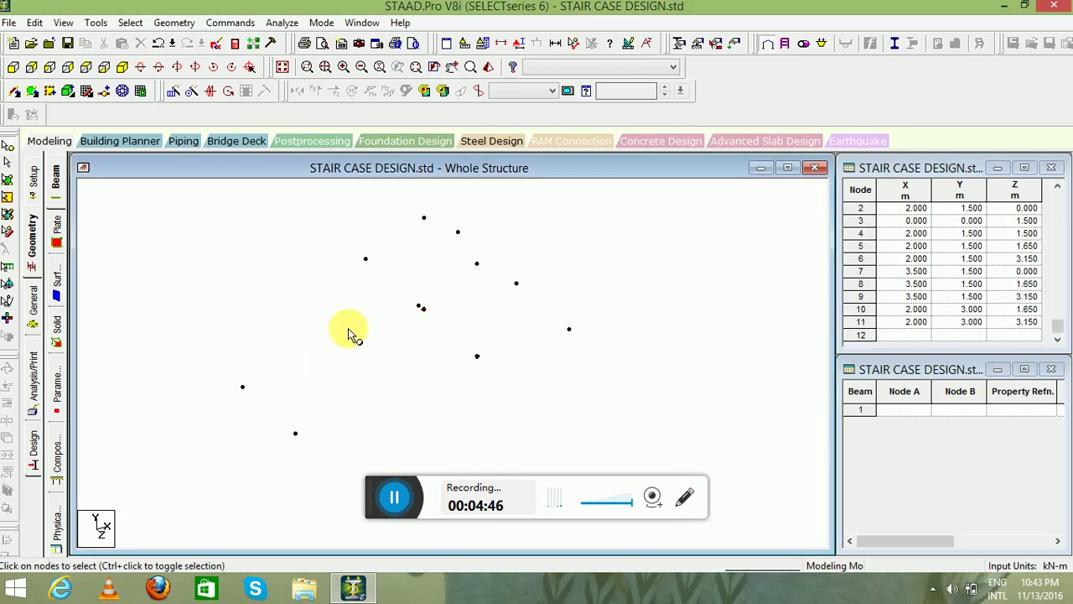
View the nodes from the back with the default linear snap grid shown, declining the auto save.
click(31, 67)
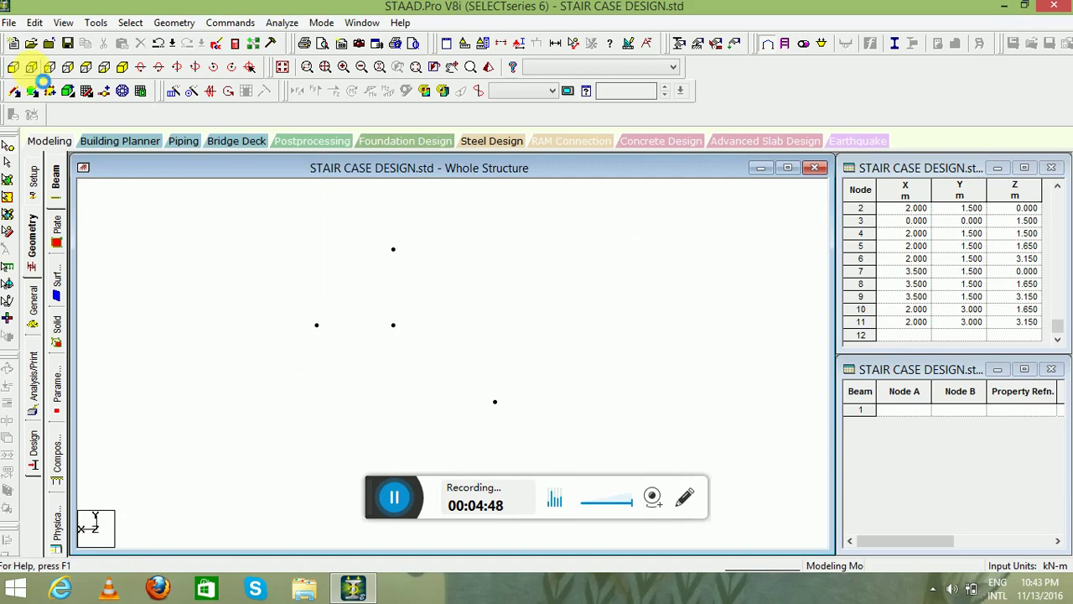
click(86, 90)
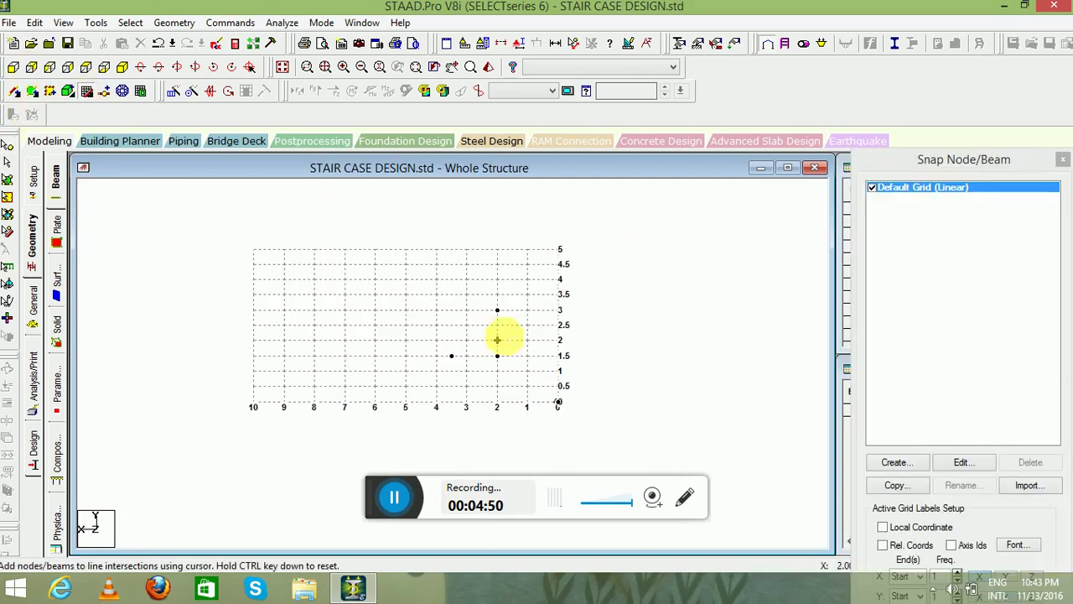
scroll(512, 332, up, 2)
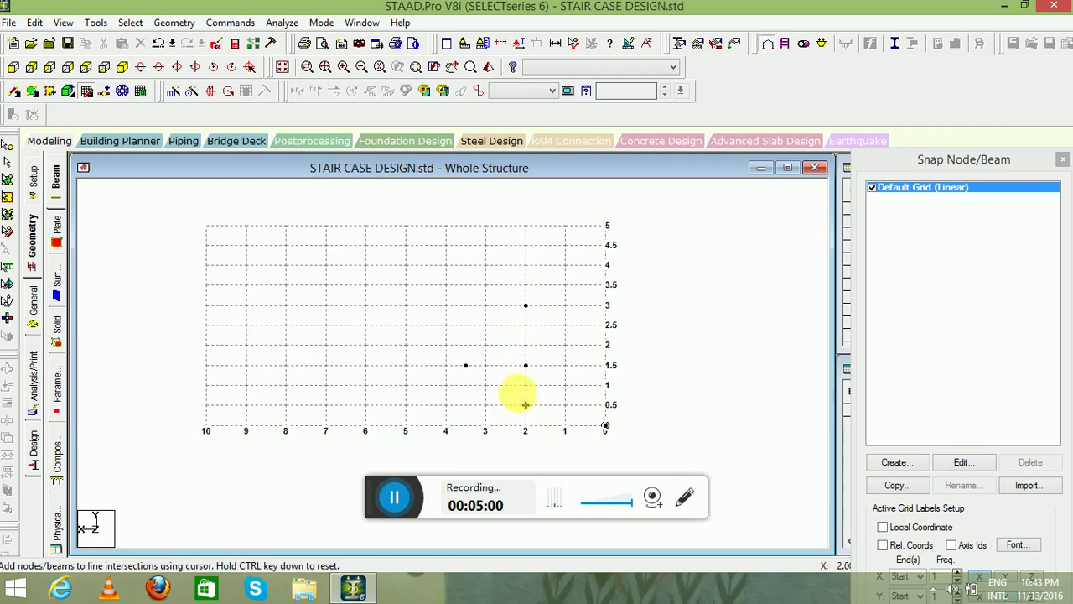
click(526, 305)
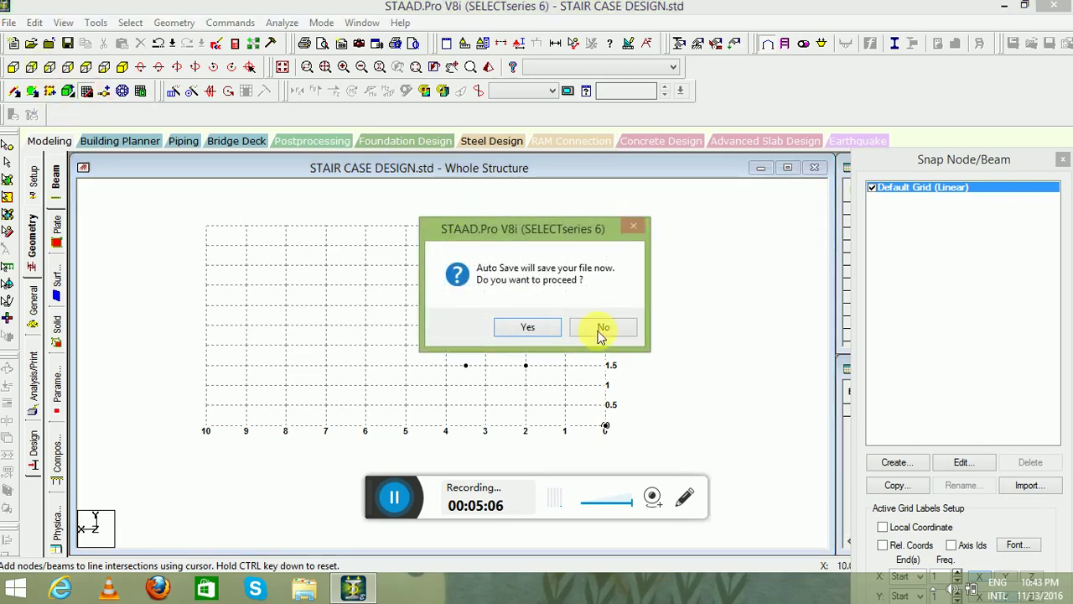
click(600, 327)
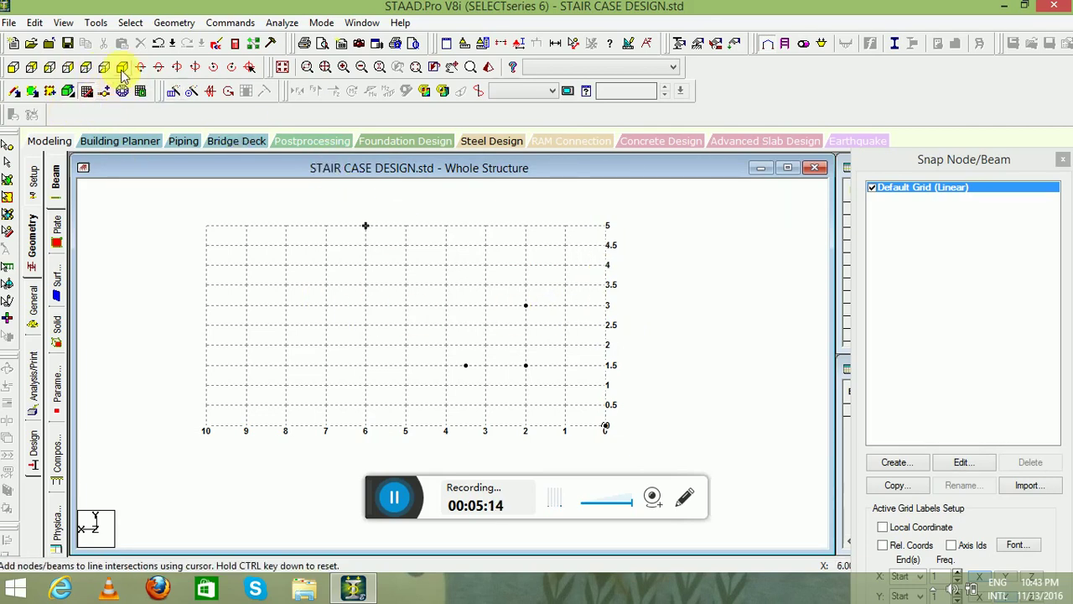
Try to move the node at (2, 3, 1.65) to X = 0, allowing existing members to be split.
click(7, 145)
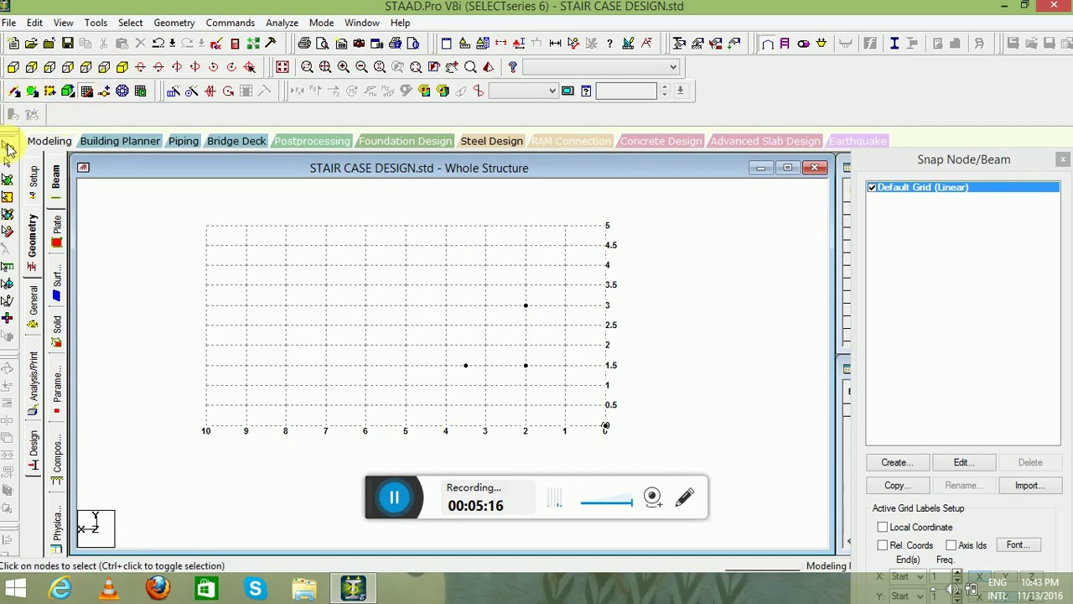
click(525, 305)
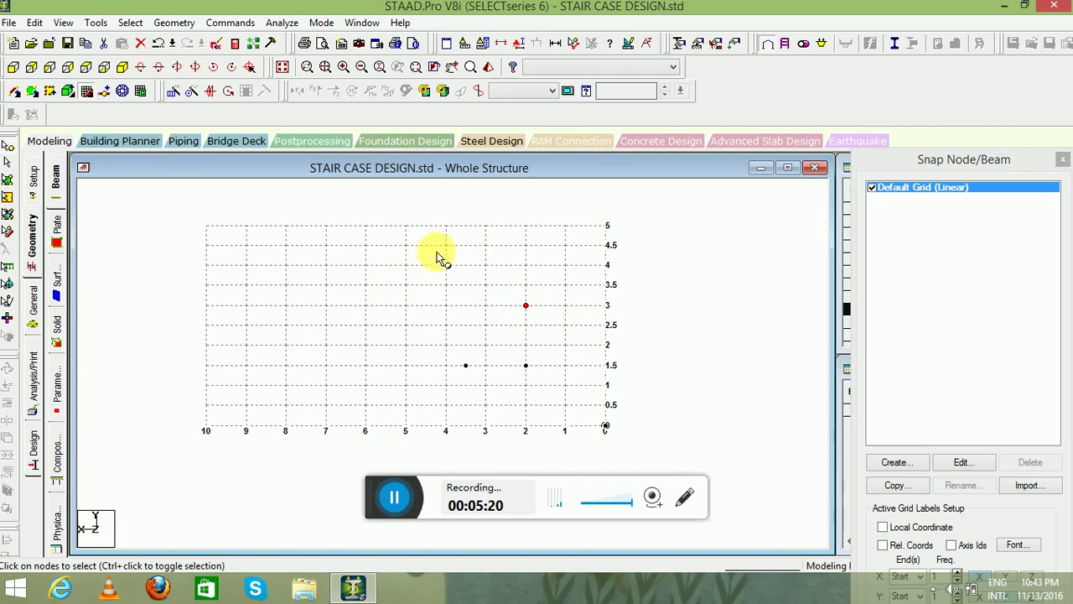
right_click(458, 197)
click(492, 249)
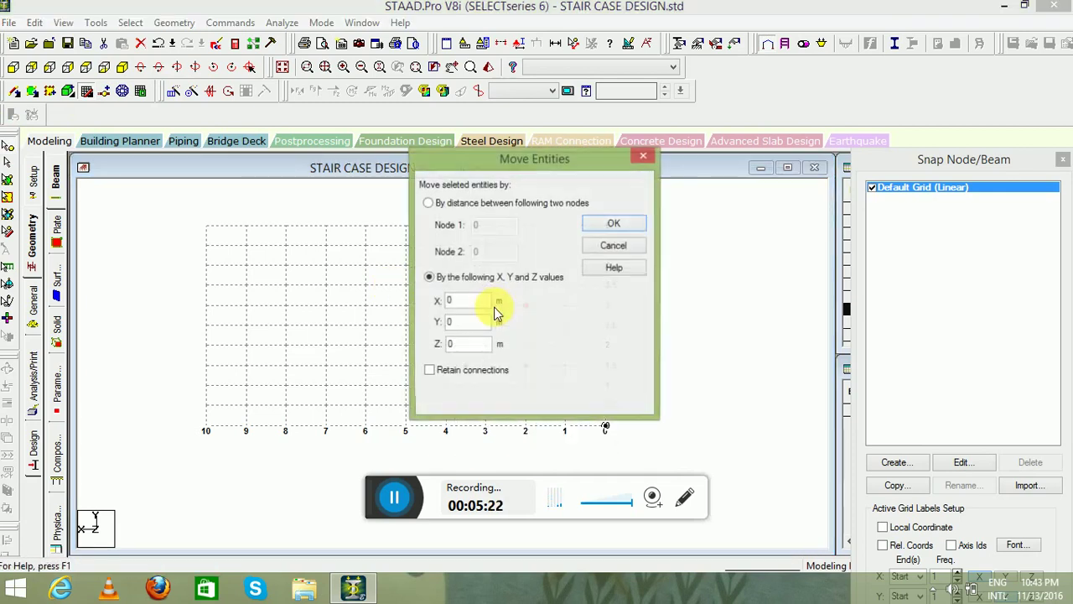
double_click(476, 300)
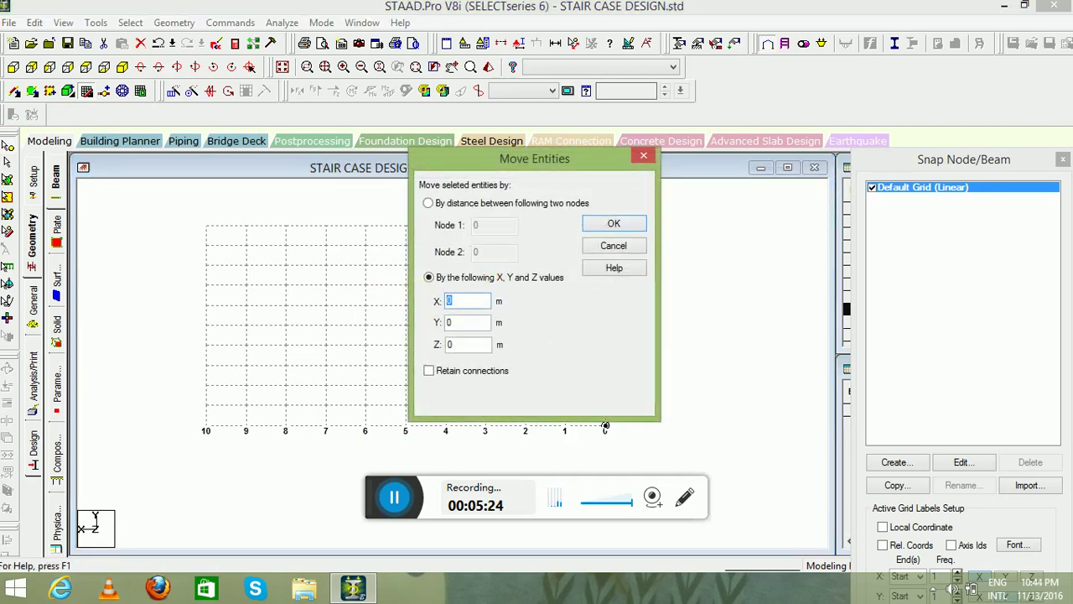
click(613, 224)
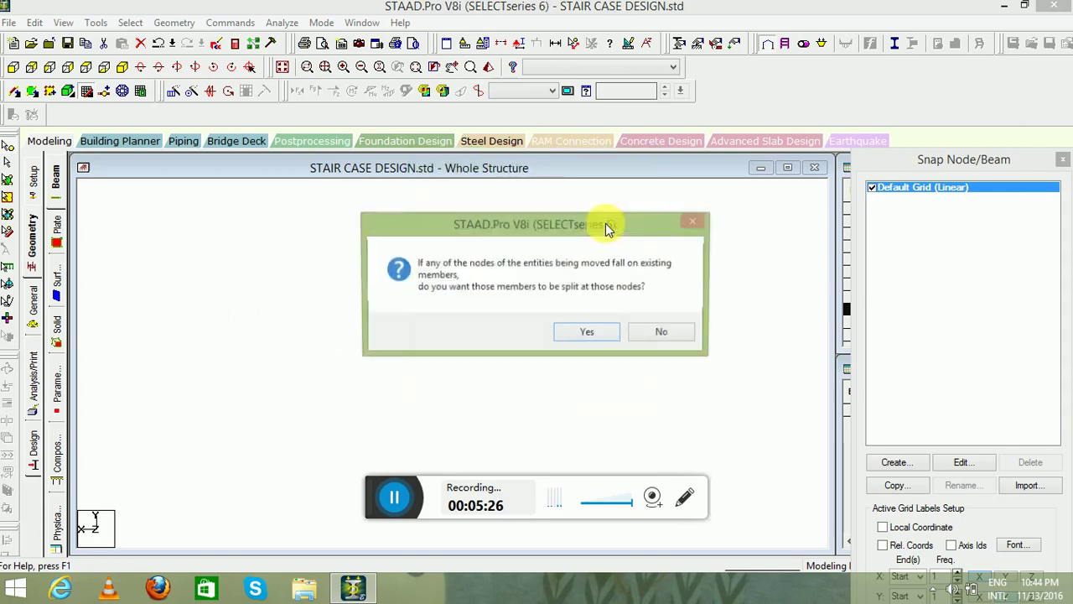
click(586, 330)
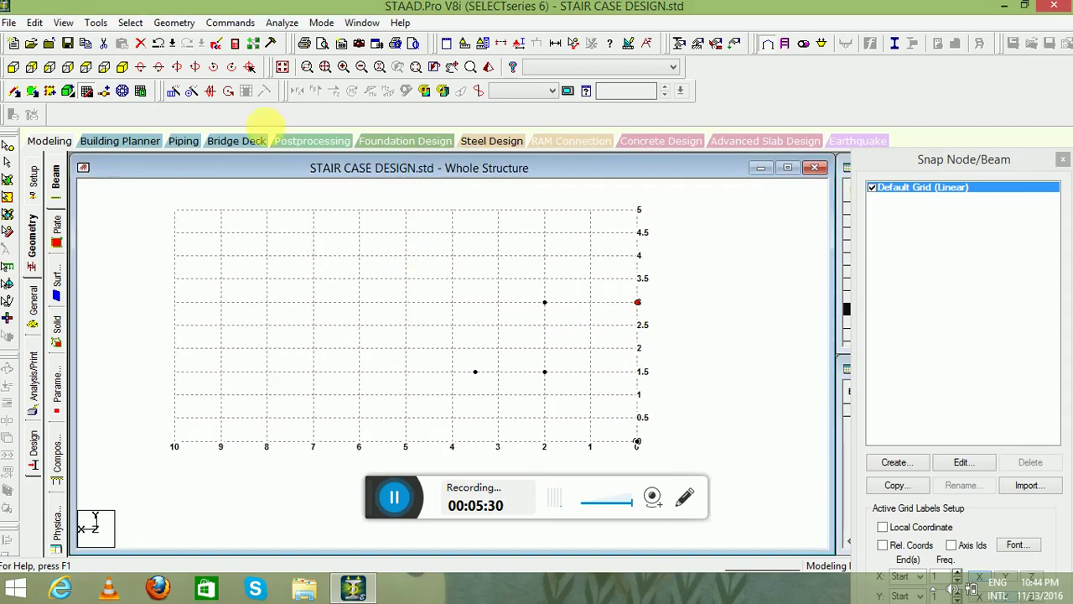
Check the moved node in the isometric view and undo the move in the gridded back view.
click(87, 91)
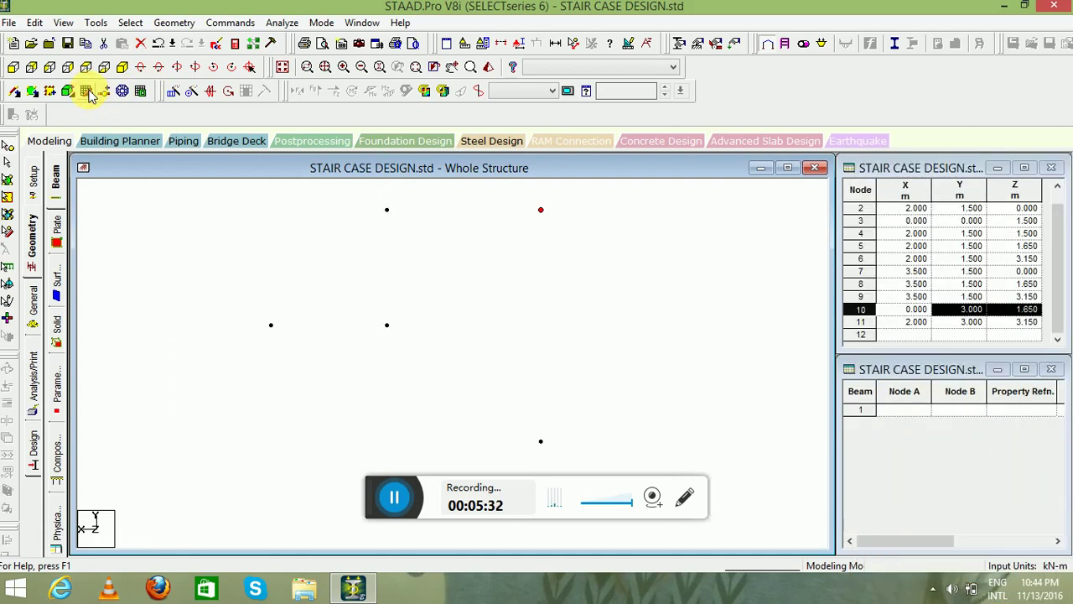
click(122, 67)
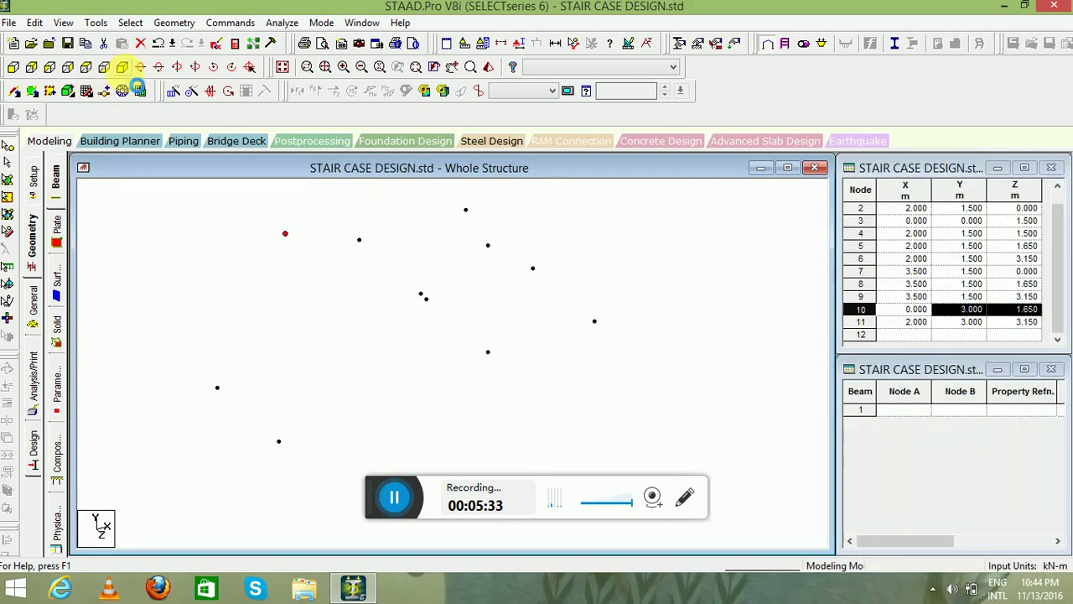
click(86, 90)
click(31, 67)
scroll(377, 240, down, 2)
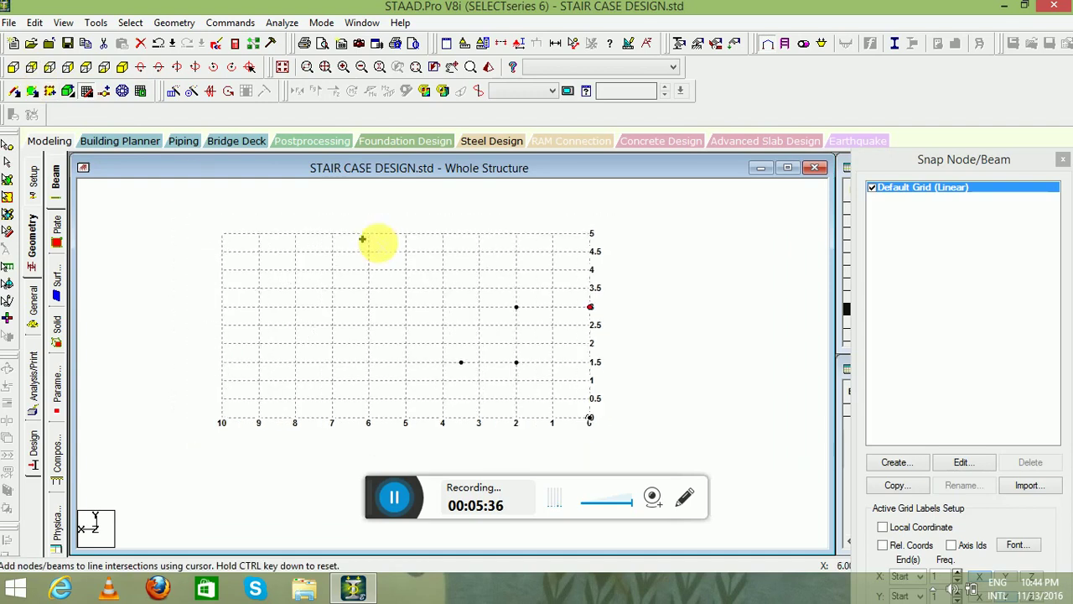
scroll(578, 317, up, 4)
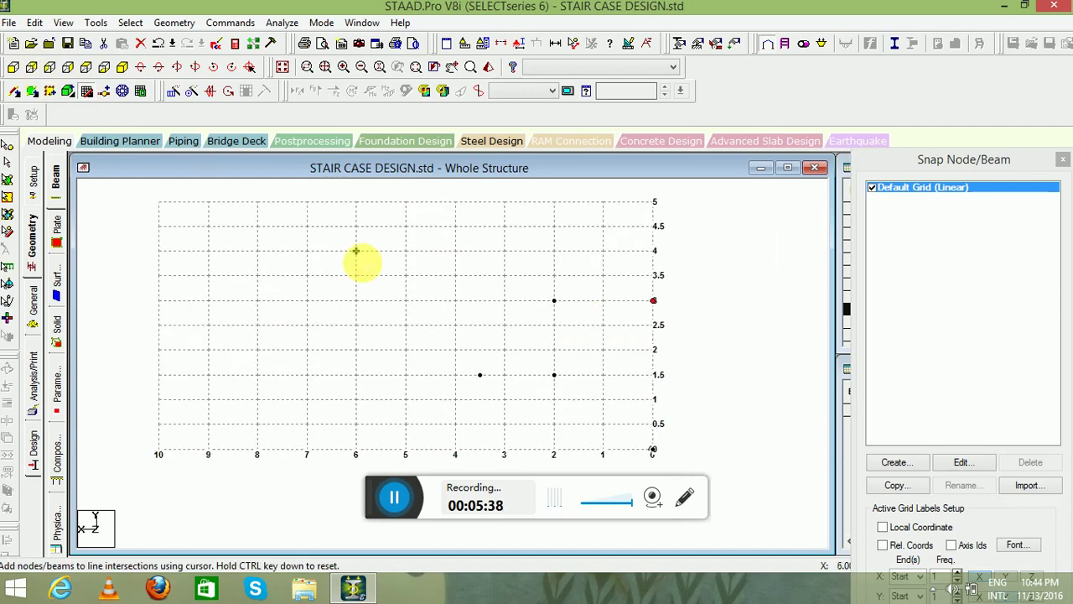
click(520, 270)
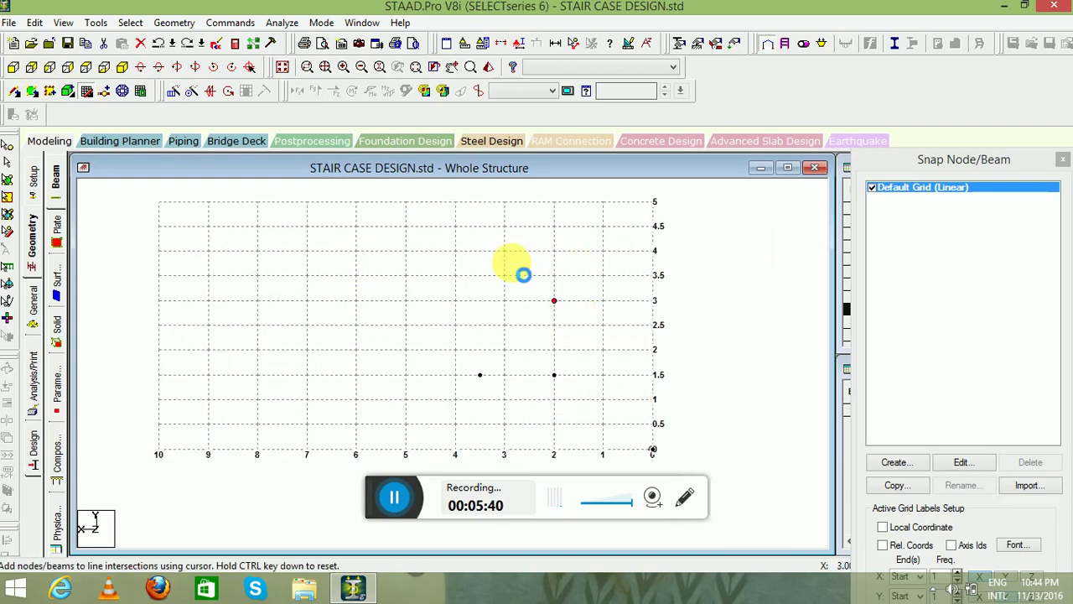
Move the two nodes at (2, 3, 1.65) and (2, 3, 3.15) by -2 m in X.
click(10, 145)
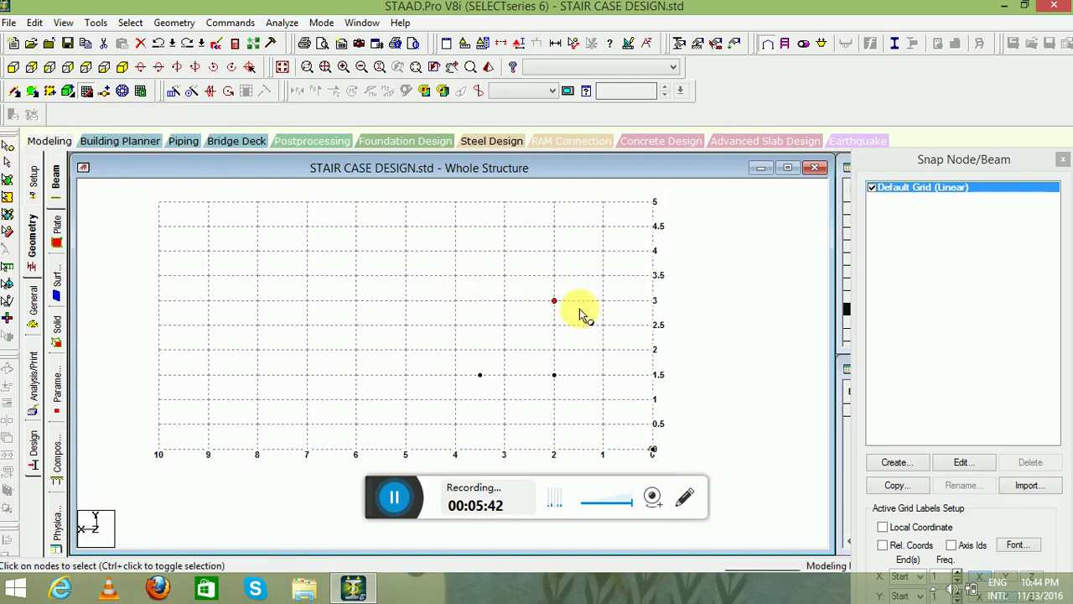
right_click(555, 304)
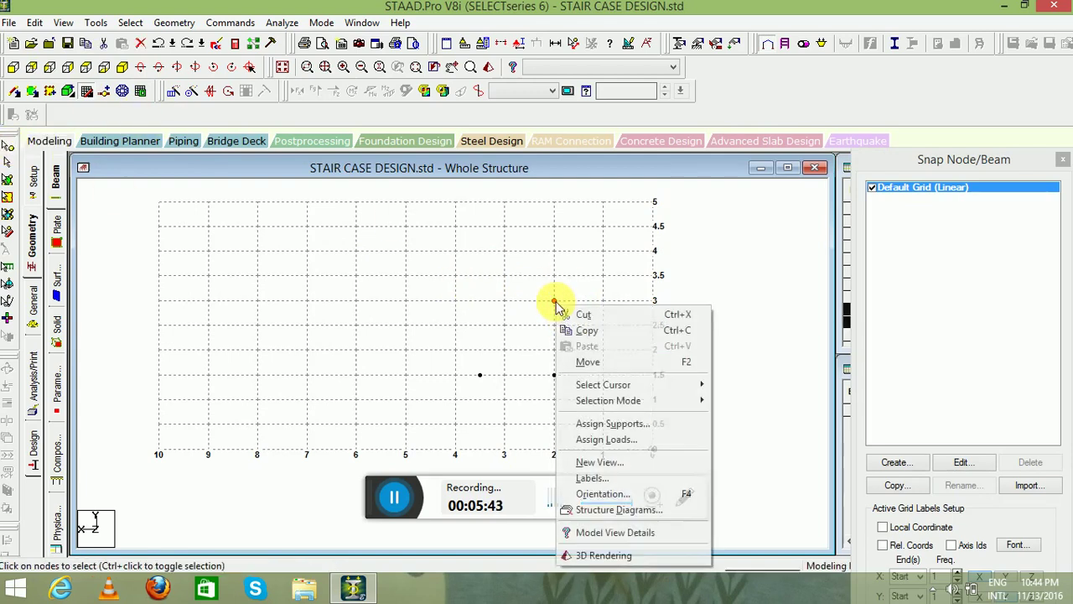
click(591, 361)
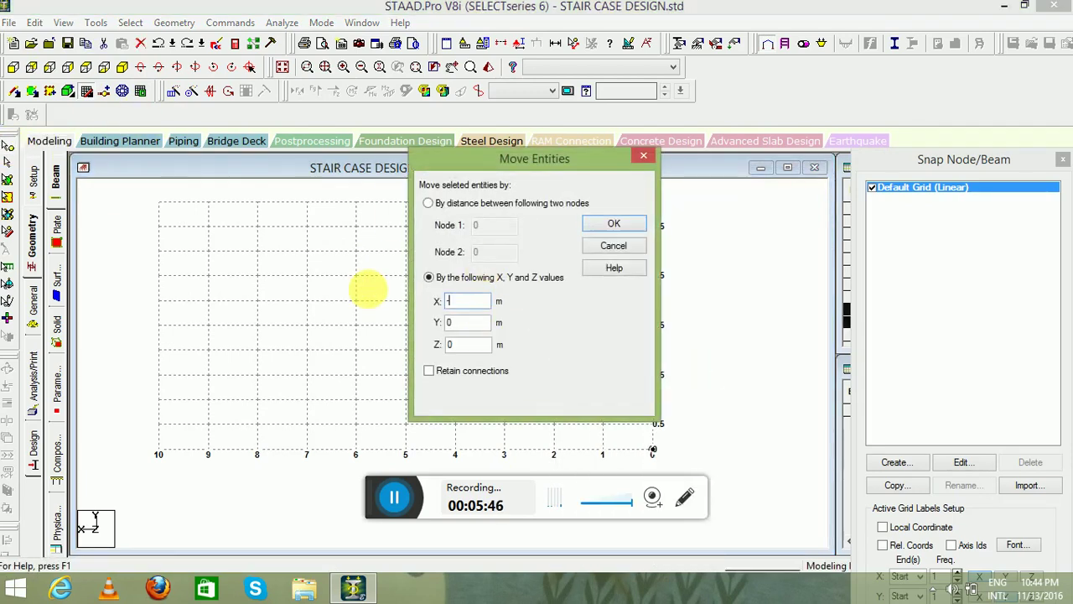
text(-2)
key(Return)
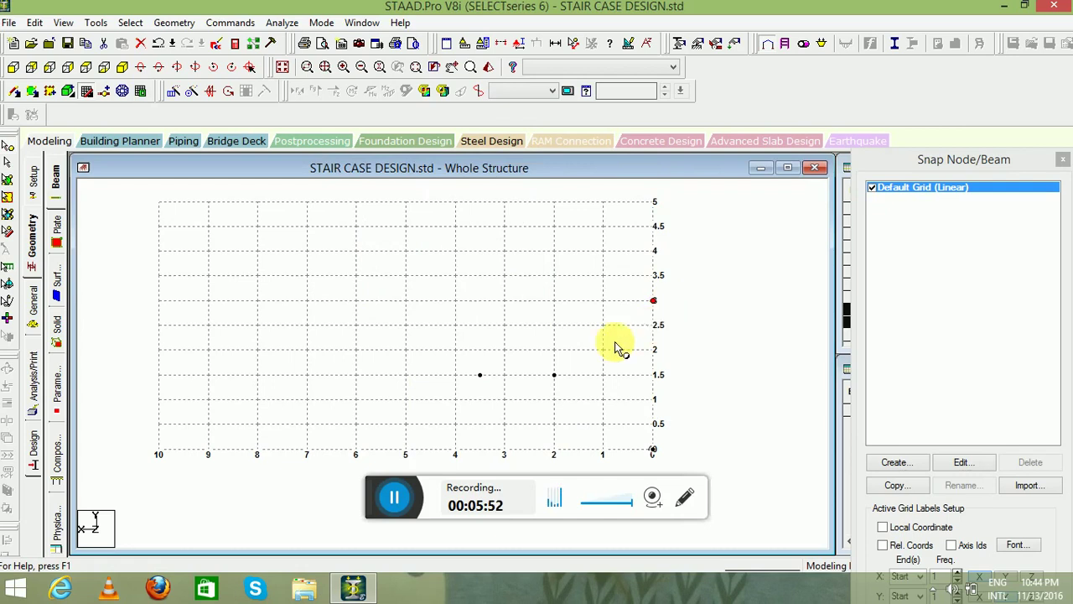
Hide the snap grid and return the whole structure to the isometric view.
click(86, 91)
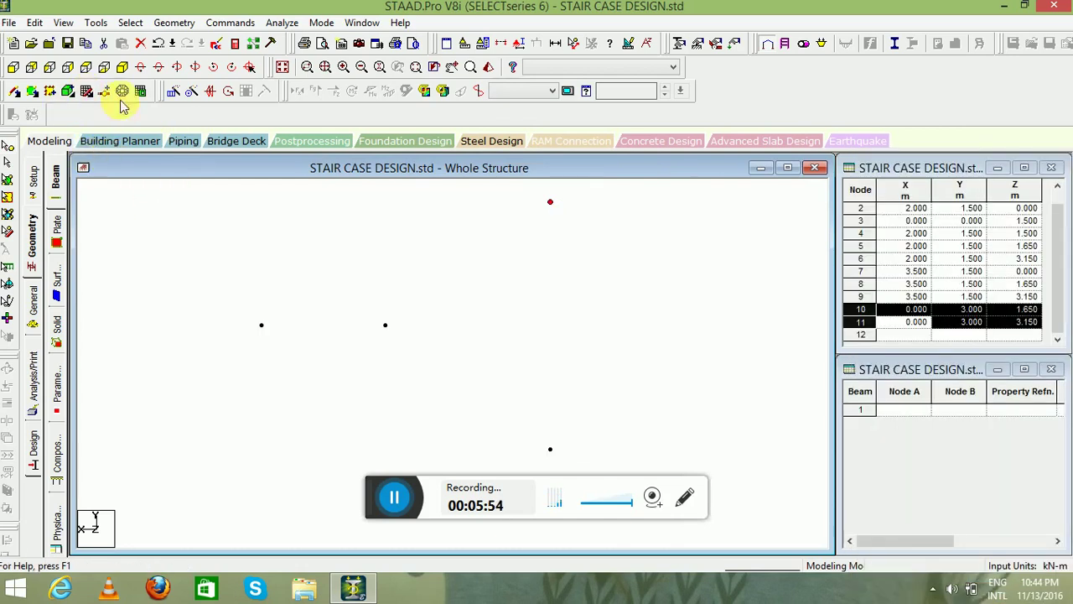
click(31, 67)
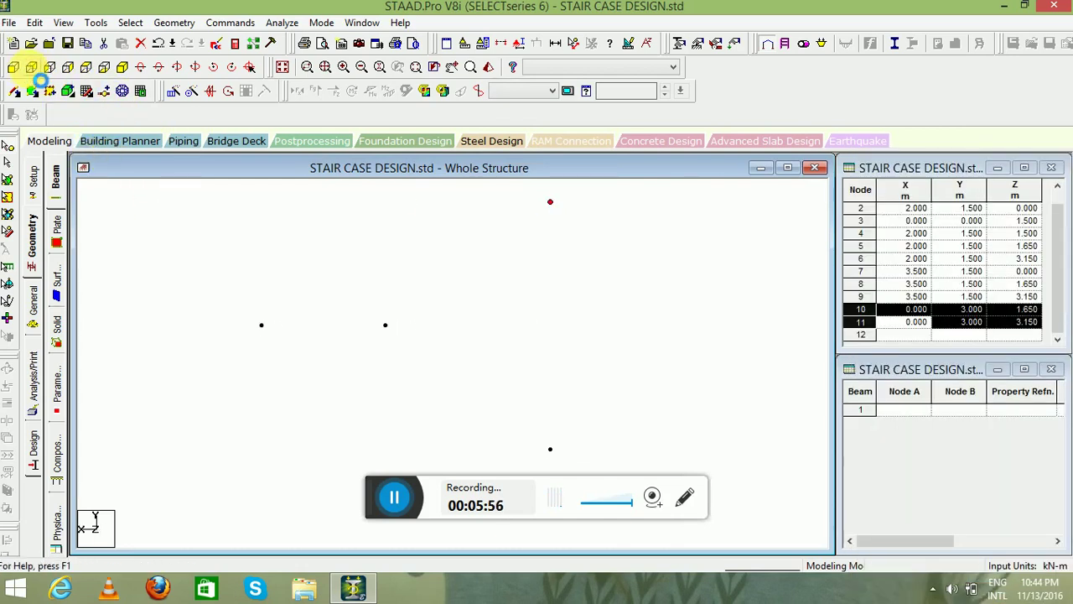
click(118, 71)
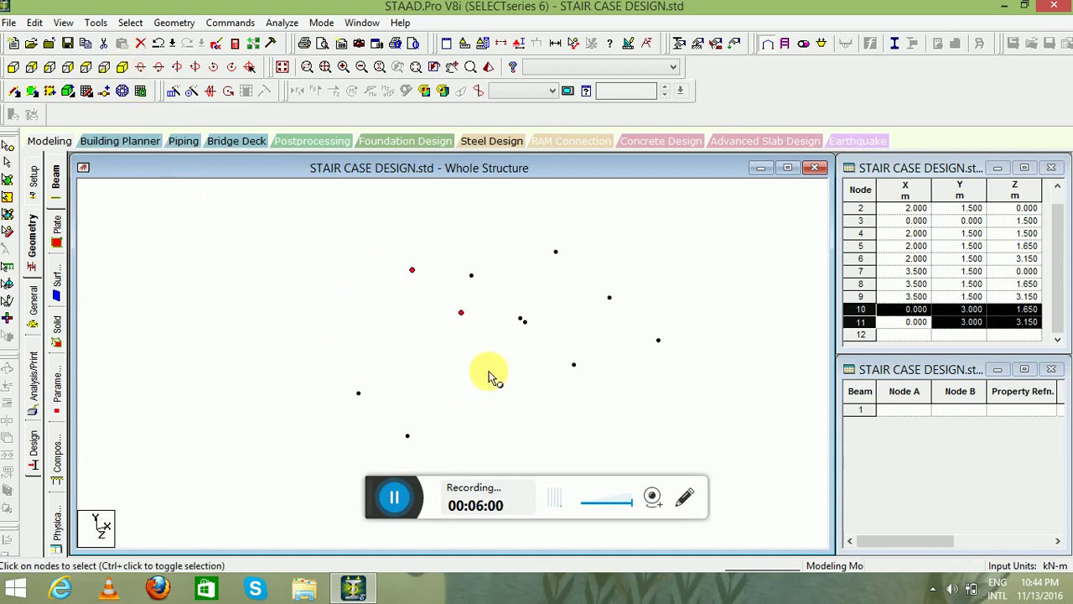
Add a four-noded plate for the lower flight through (0, 0, 0), (2, 1.5, 0), (2, 1.5, 1.5) and (0, 0, 1.5).
scroll(493, 374, down, 1)
click(32, 92)
scroll(425, 355, up, 2)
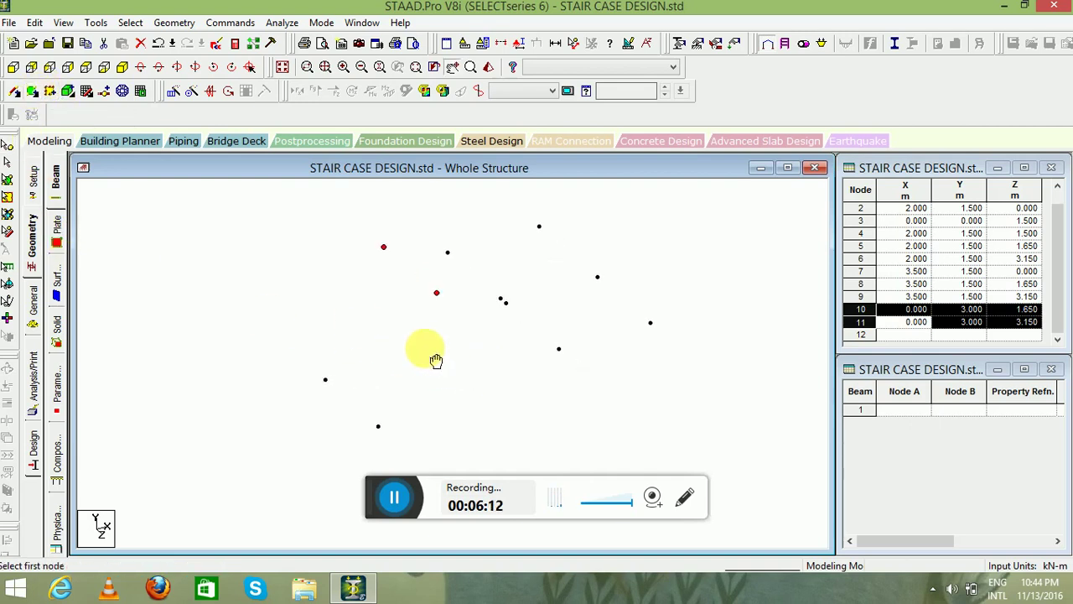
click(326, 392)
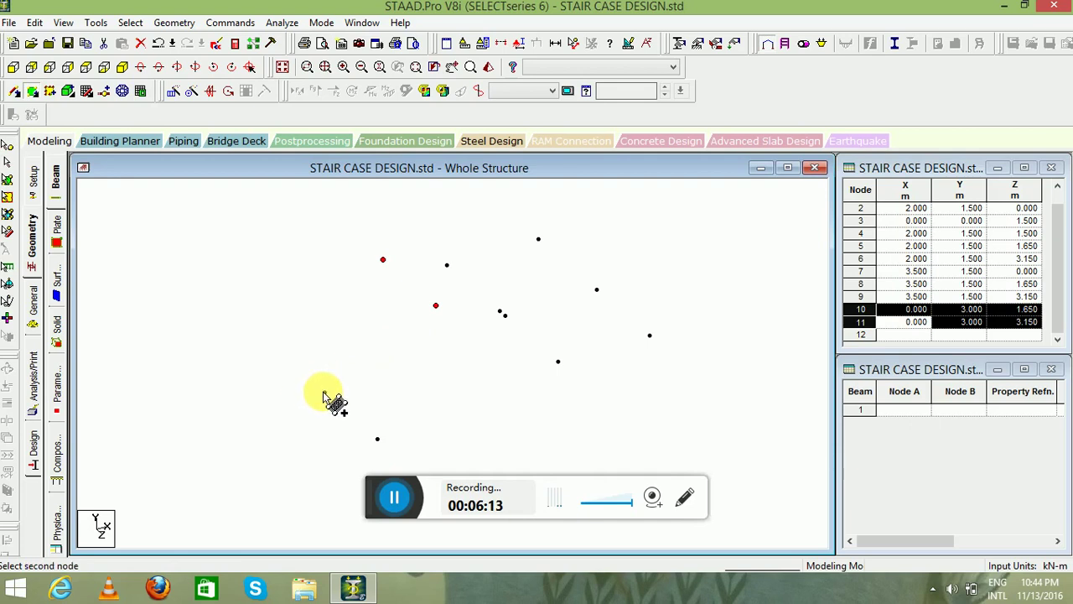
click(447, 266)
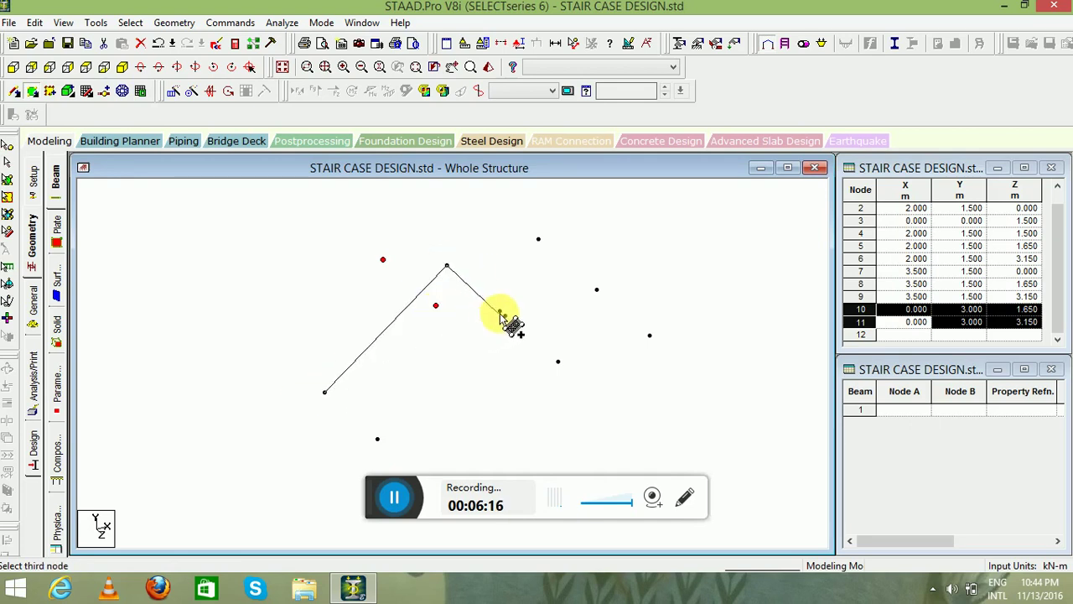
click(501, 311)
click(377, 438)
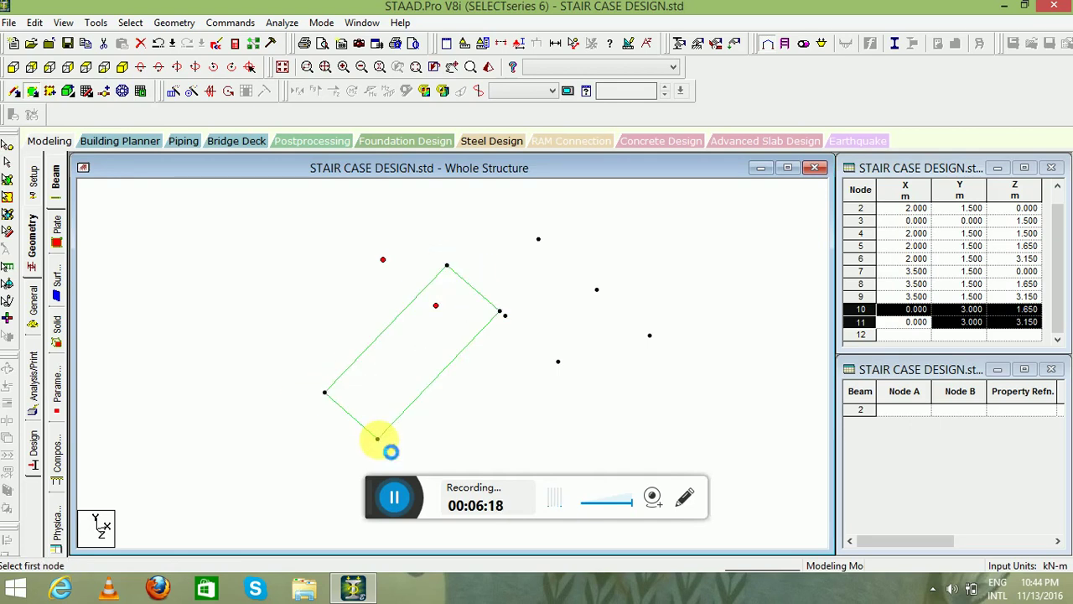
Add a four-noded landing plate through (2, 1.5, 0), (3.5, 1.5, 0), (3.5, 1.5, 1.65) and (2, 1.5, 1.65).
click(447, 266)
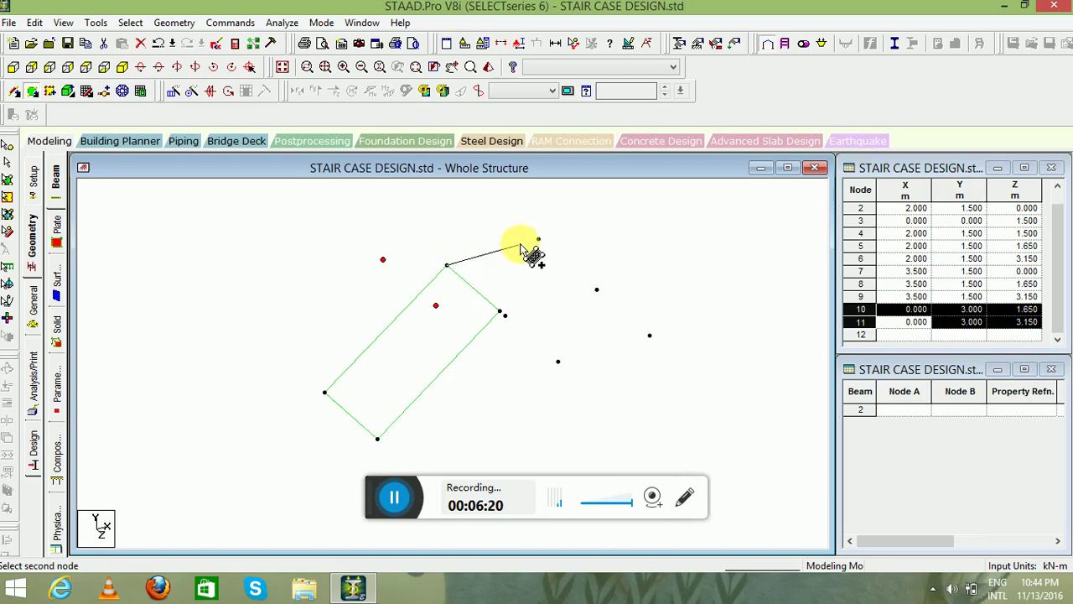
click(539, 241)
click(596, 290)
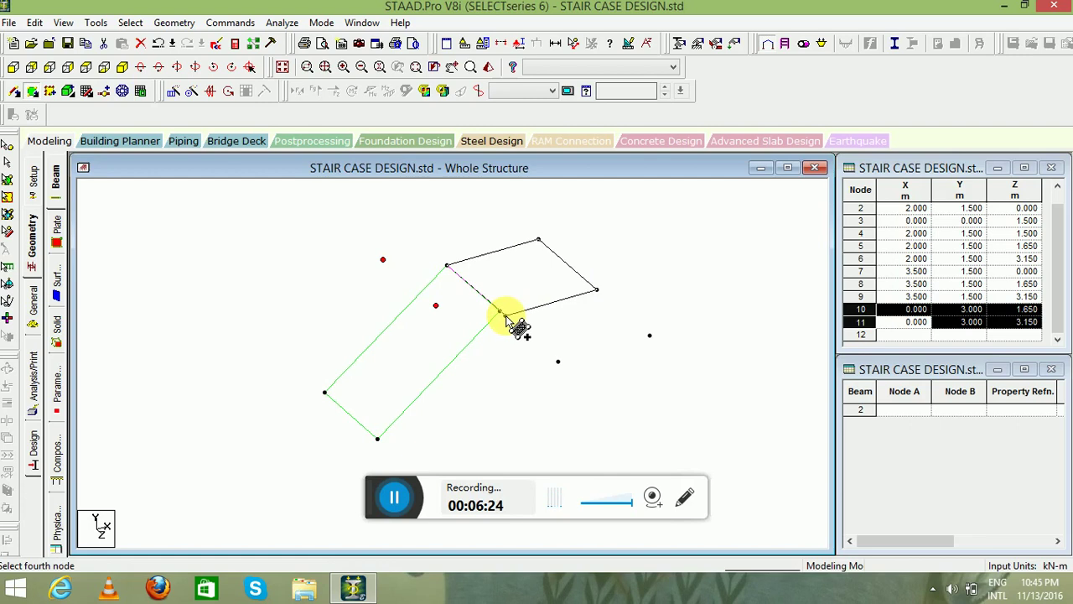
click(506, 315)
Add the second landing plate through (2, 1.5, 3.15), (3.5, 1.5, 3.15), (3.5, 1.5, 1.65) and (2, 1.5, 1.65).
click(557, 361)
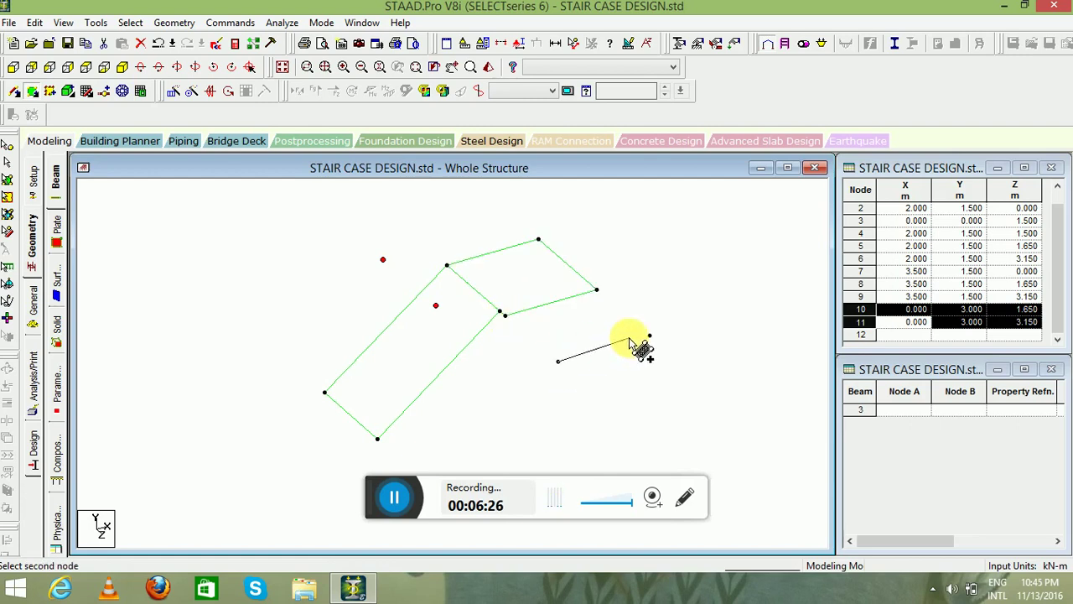
click(650, 336)
click(596, 290)
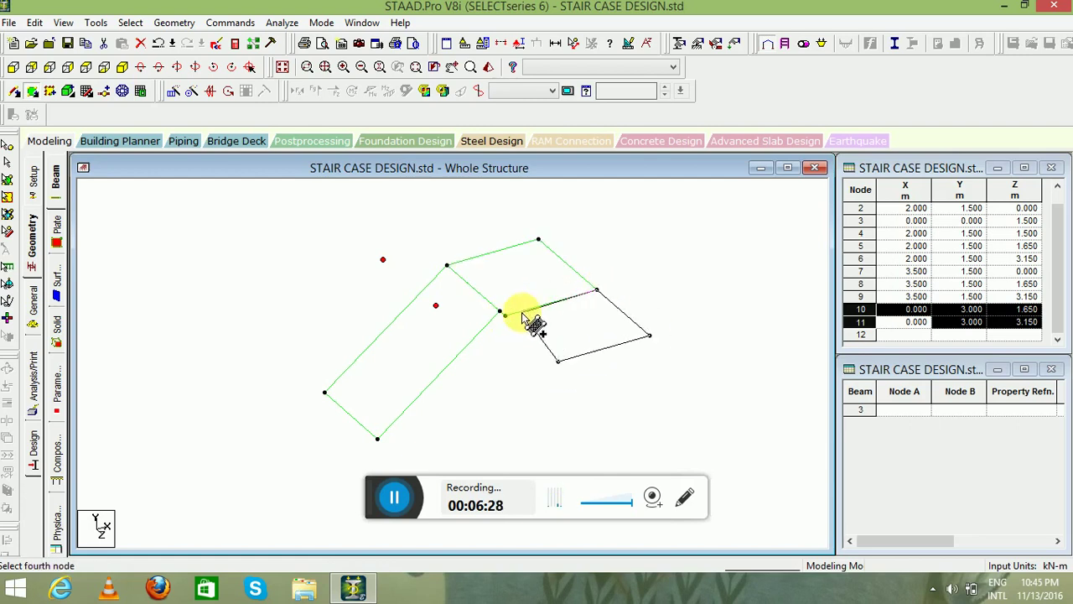
click(506, 316)
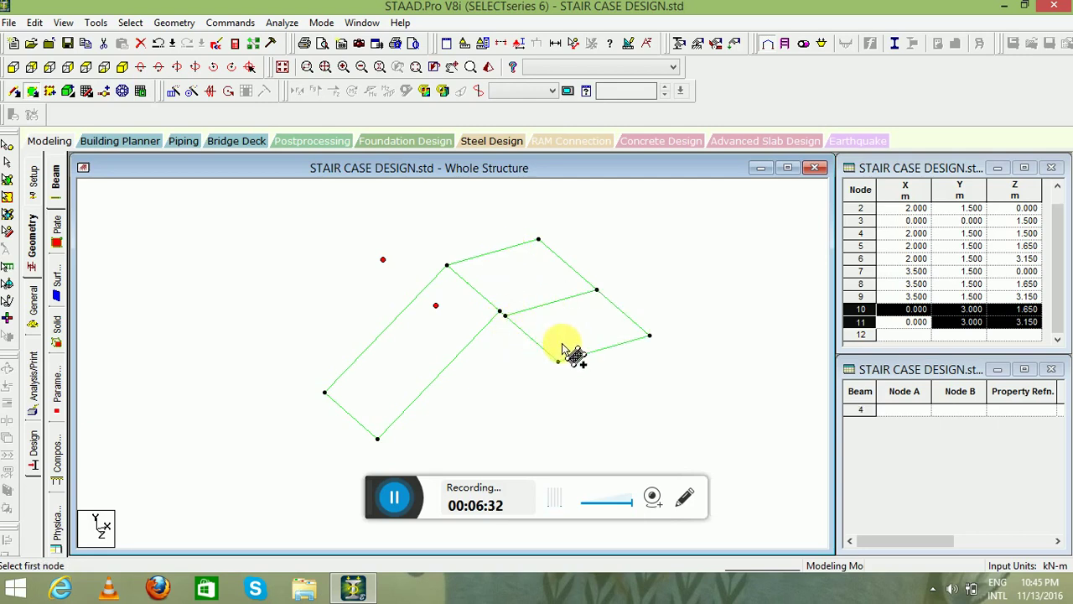
Add a four-noded plate for the upper flight through (2, 1.5, 1.65), (0, 3, 1.65), (0, 3, 3.15) and (2, 1.5, 3.15).
click(503, 313)
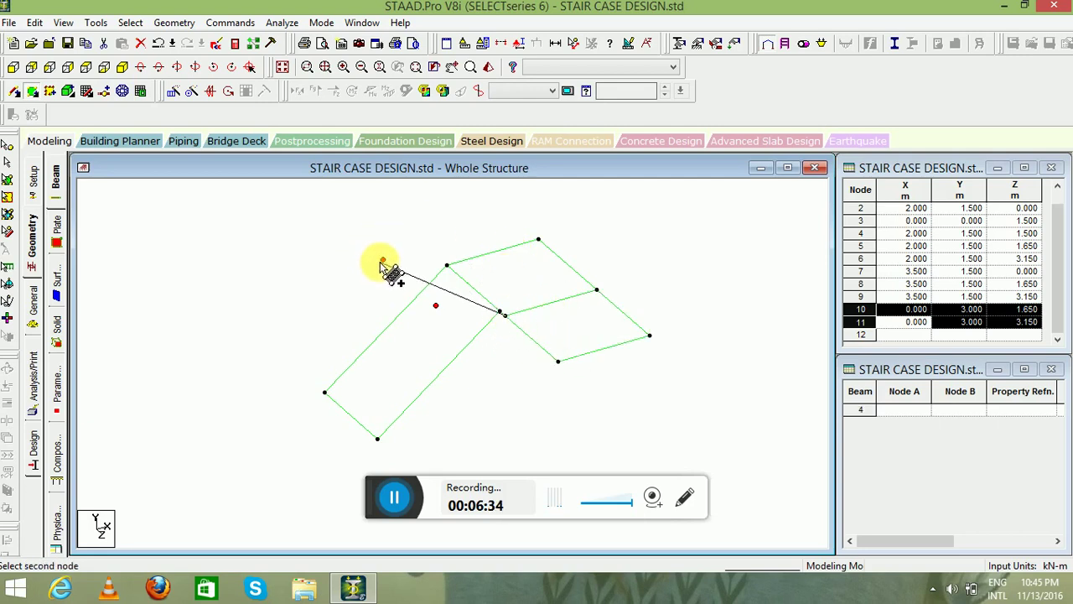
click(382, 260)
click(435, 305)
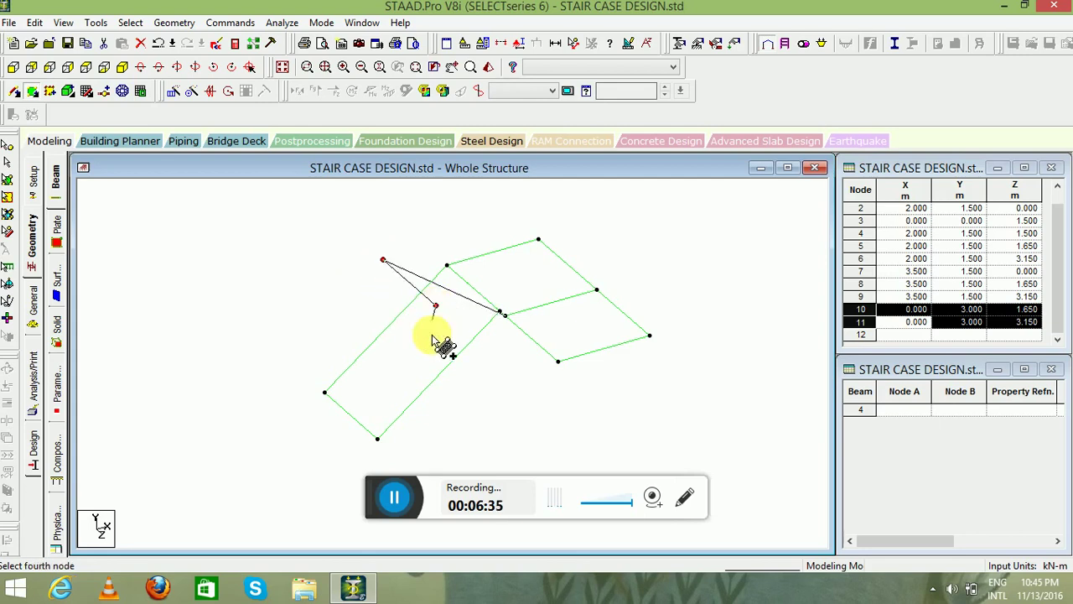
click(558, 362)
click(399, 495)
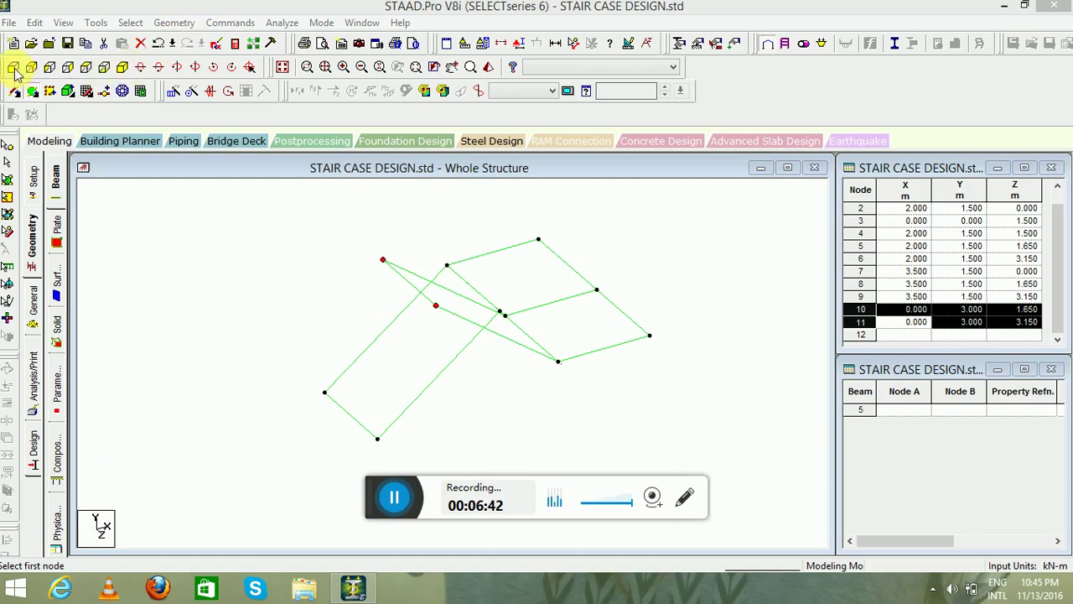
Select the lower flight plate and begin generating a quadrilateral mesh for it.
click(30, 70)
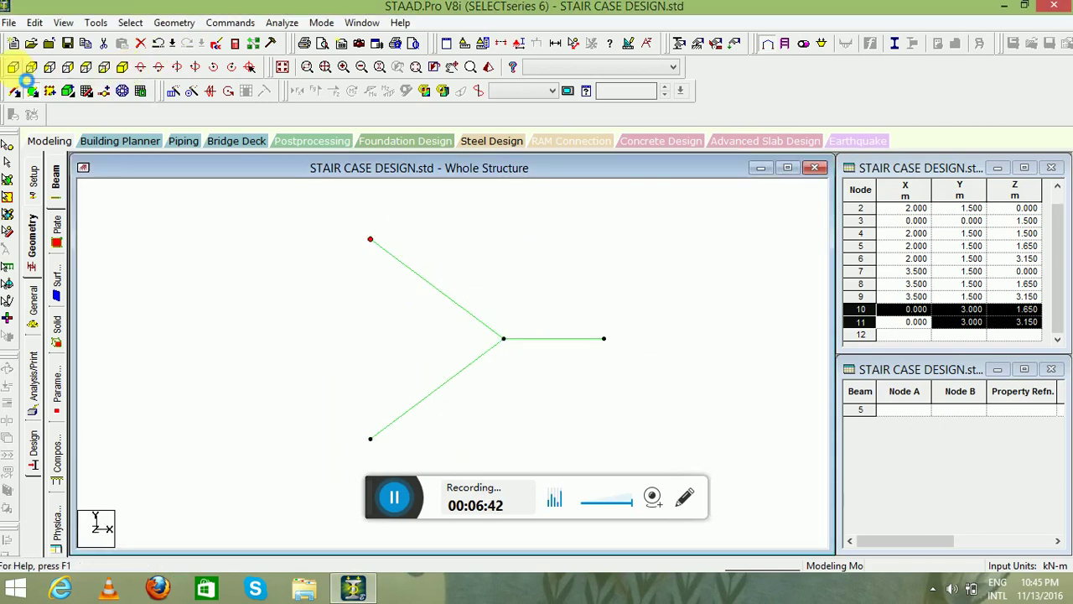
click(86, 71)
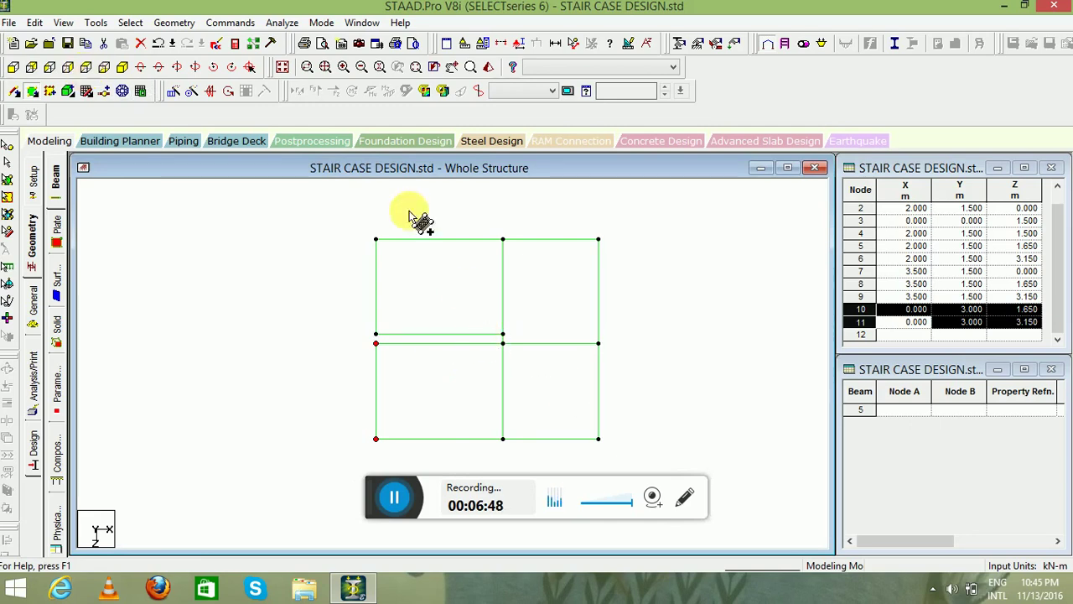
click(122, 67)
drag(411, 260, 502, 330)
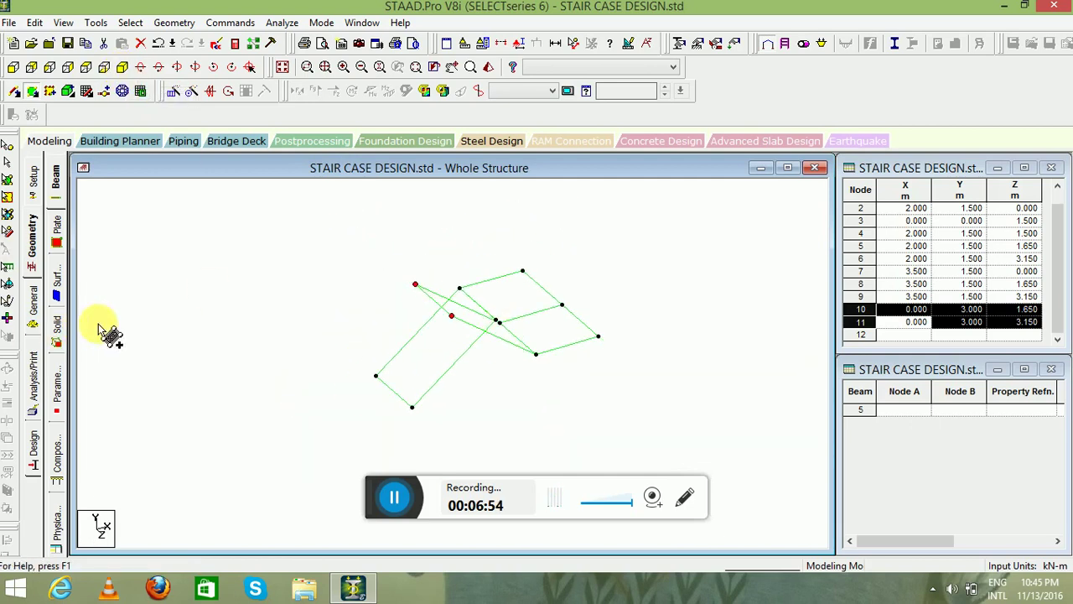
click(7, 183)
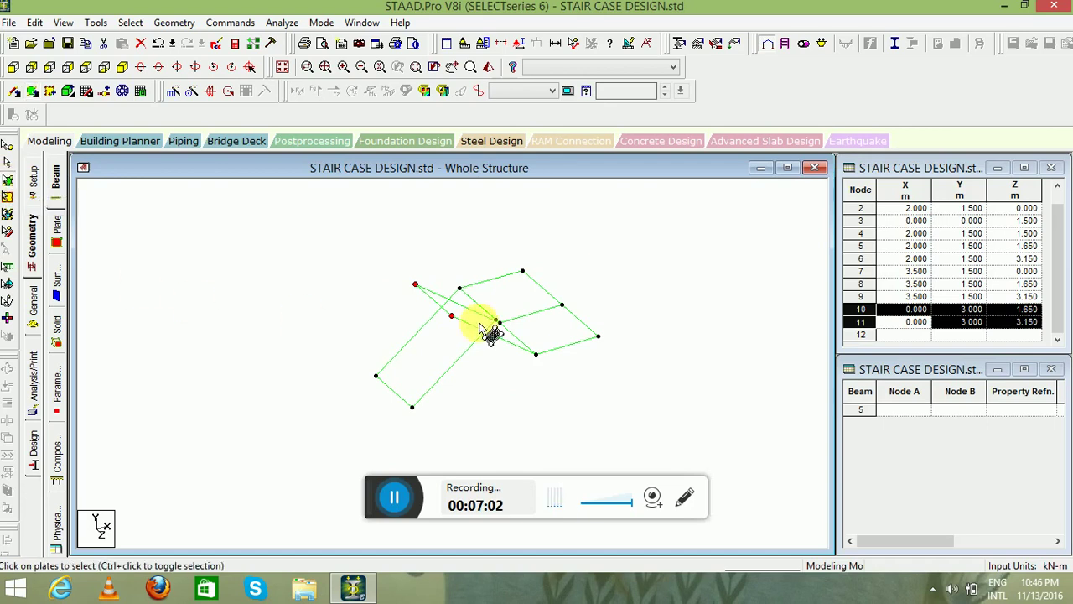
click(444, 348)
right_click(443, 352)
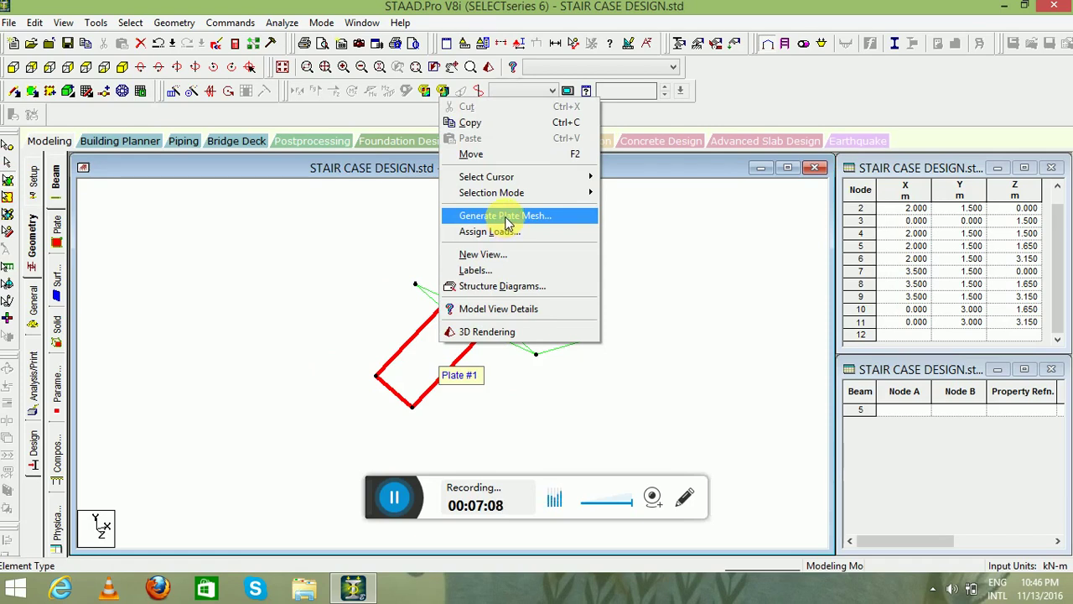
click(505, 219)
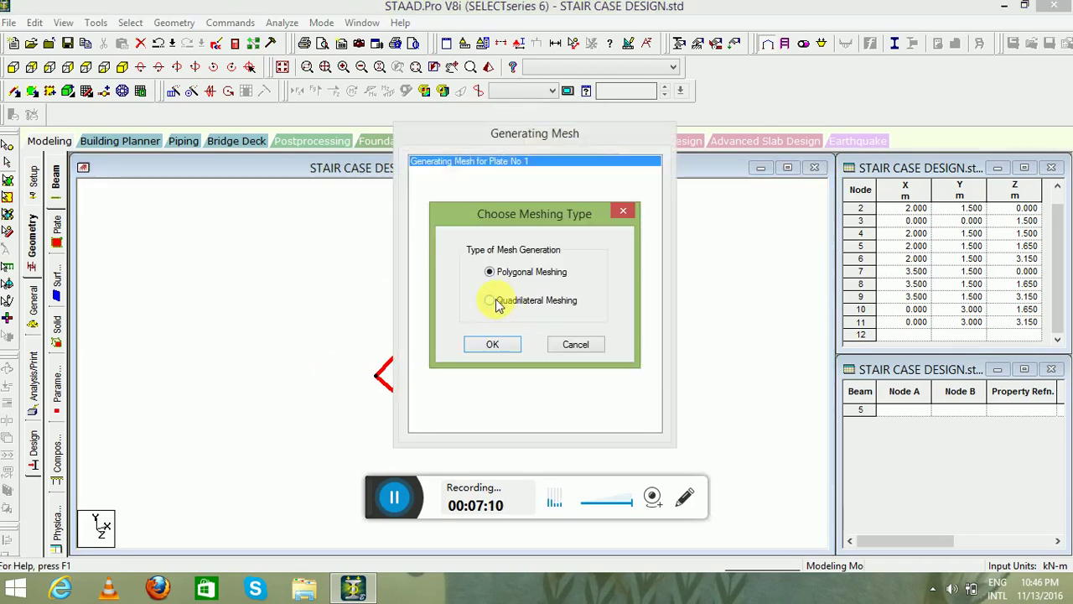
click(496, 346)
double_click(625, 268)
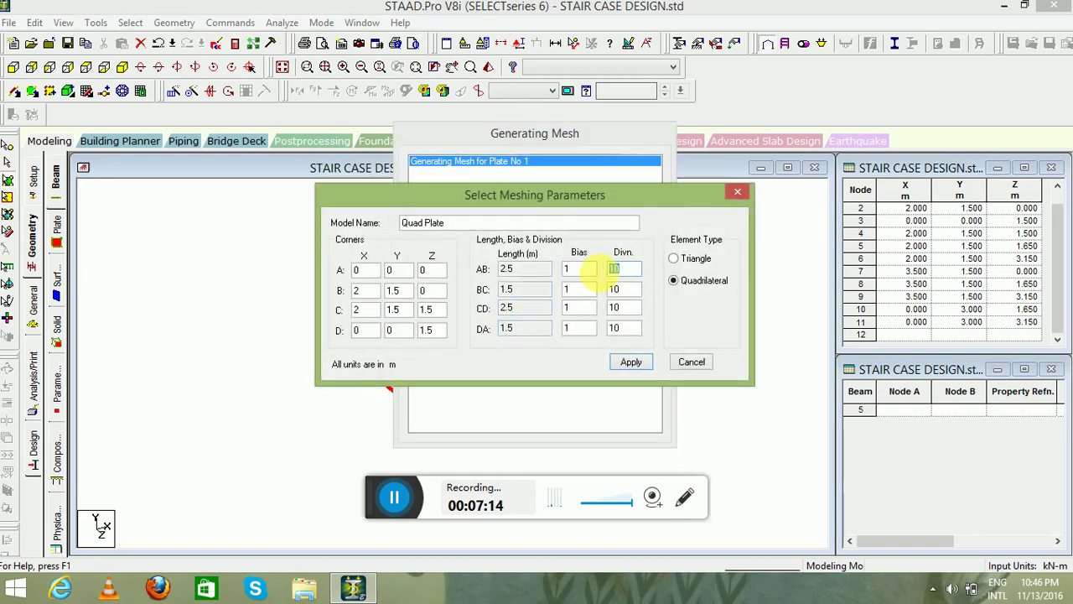
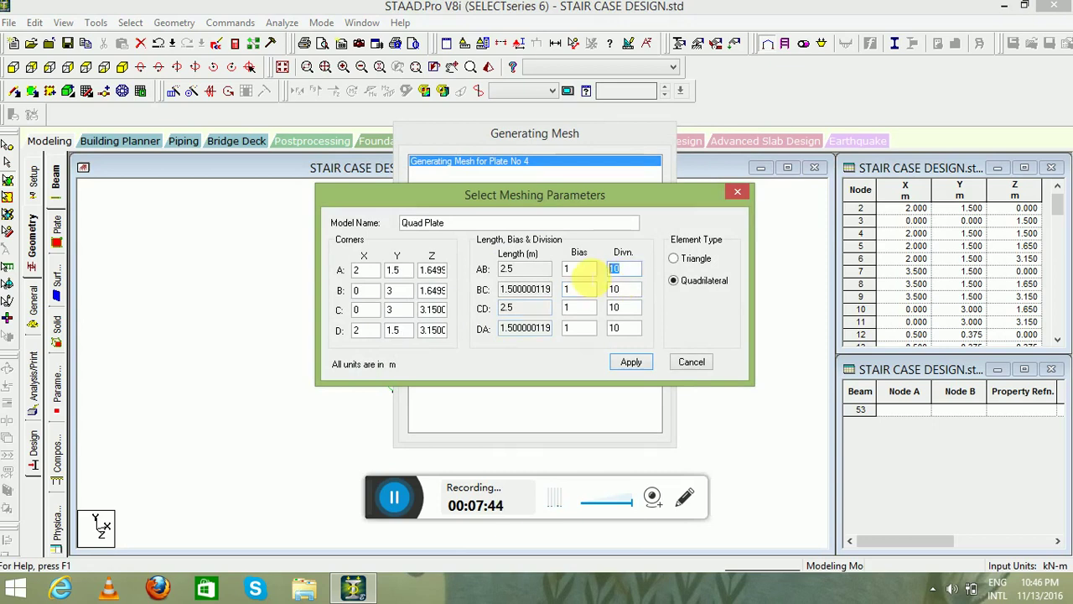
Mesh the upper flight plate into quadrilateral elements with 4 divisions along each edge.
text(4)
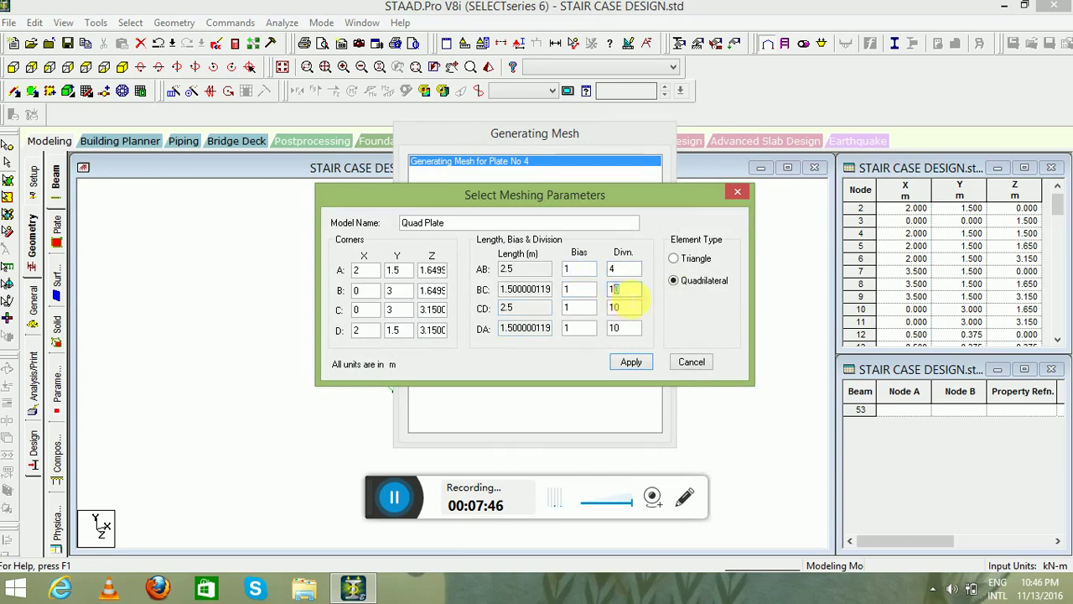
double_click(617, 289)
text(4)
double_click(618, 308)
text(4)
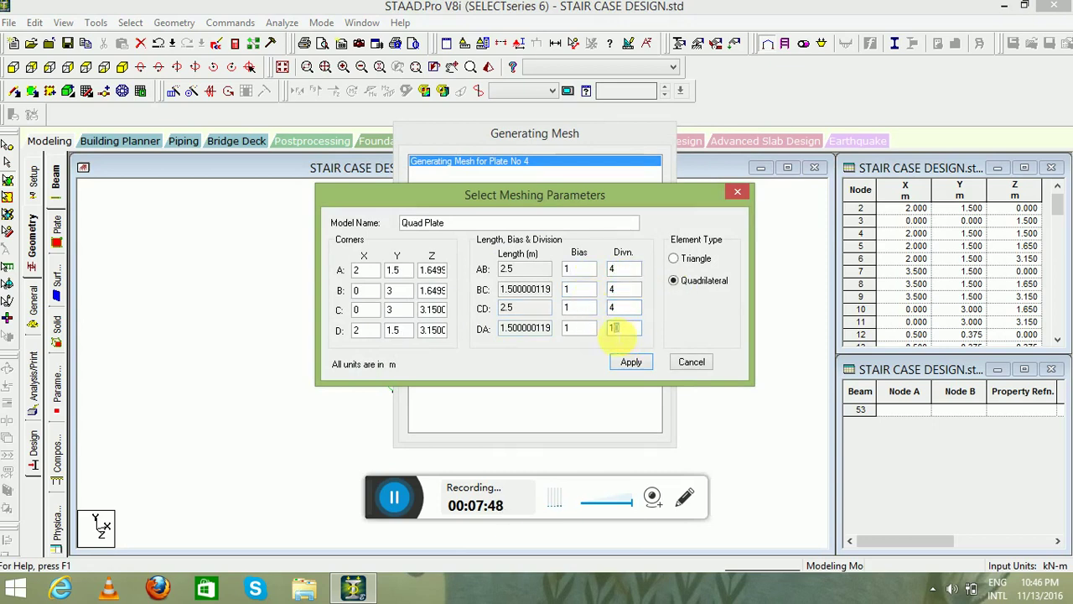
click(618, 367)
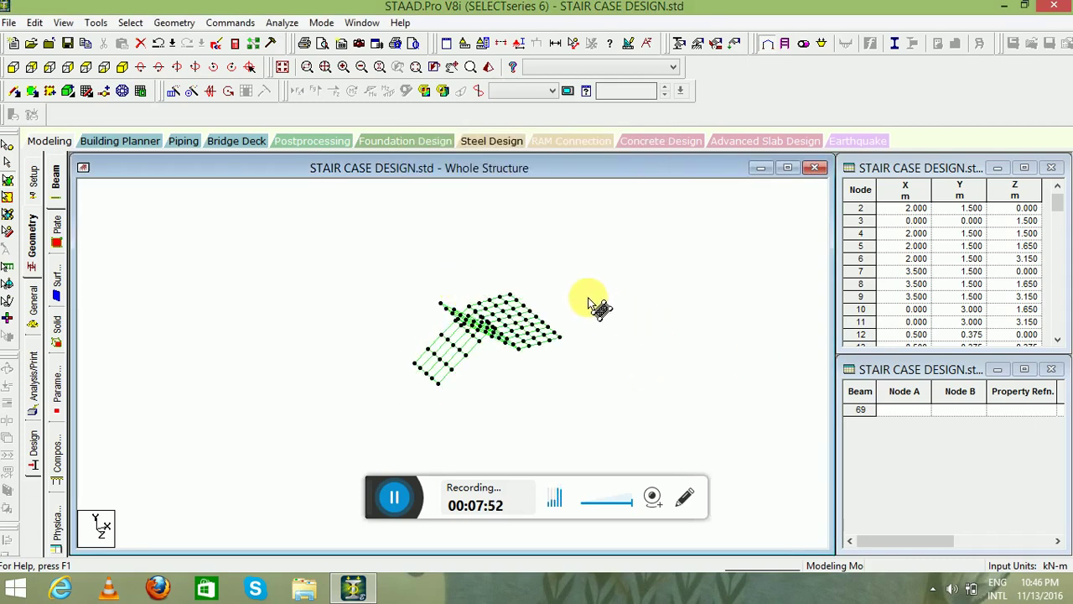
scroll(579, 310, up, 4)
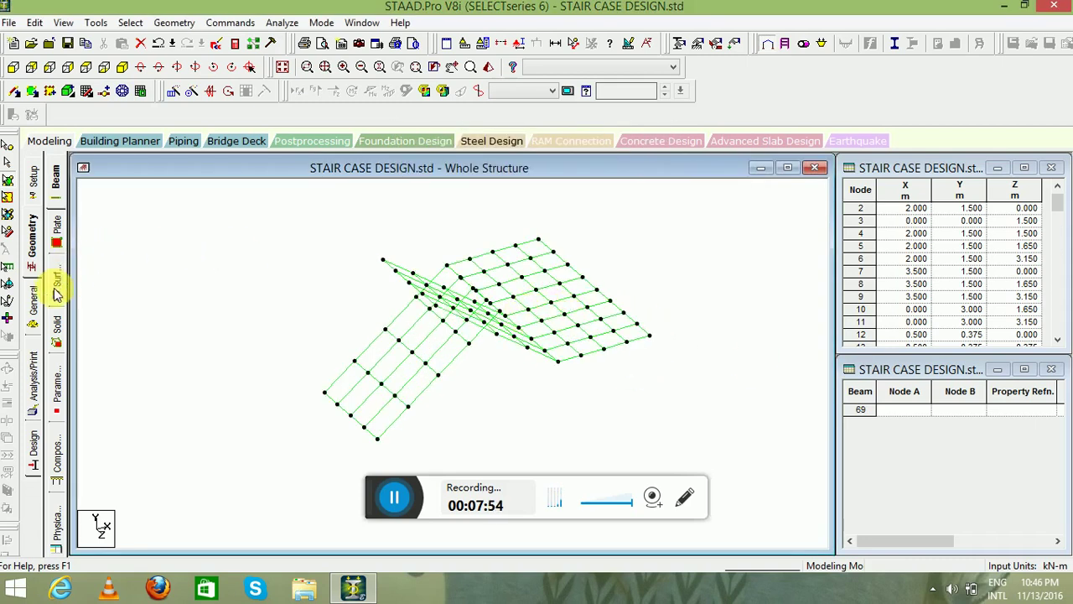
click(395, 495)
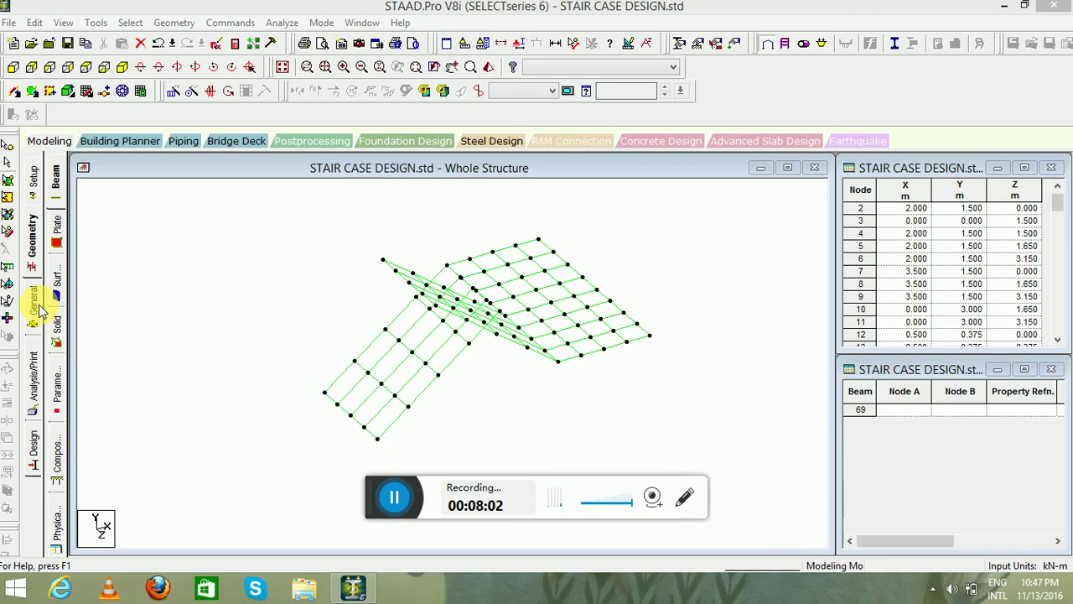
Define a concrete plate element thickness of 0.15 m at all four nodes.
click(33, 307)
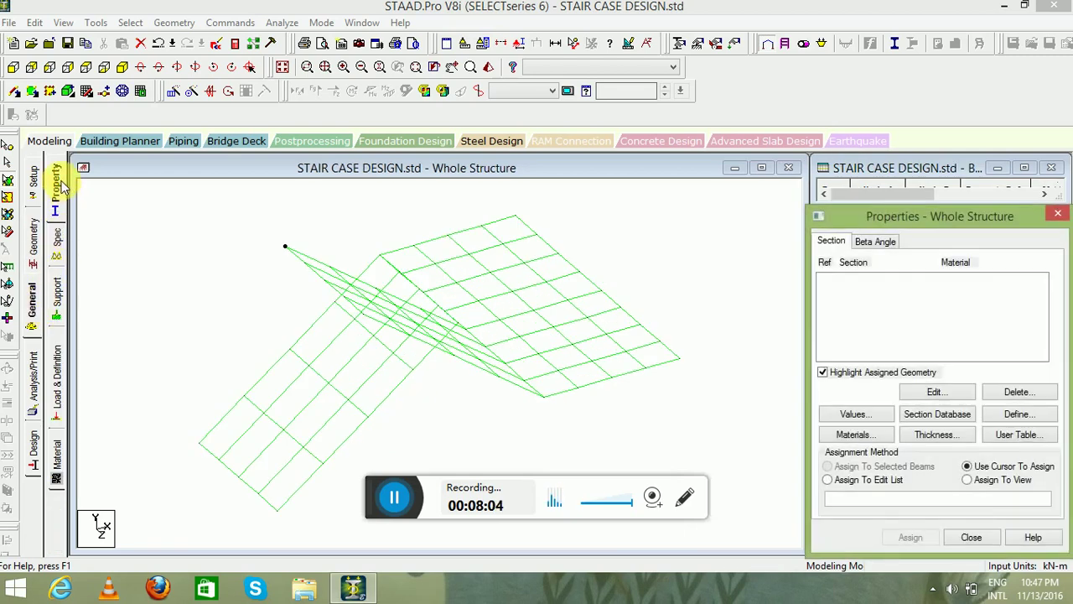
click(58, 185)
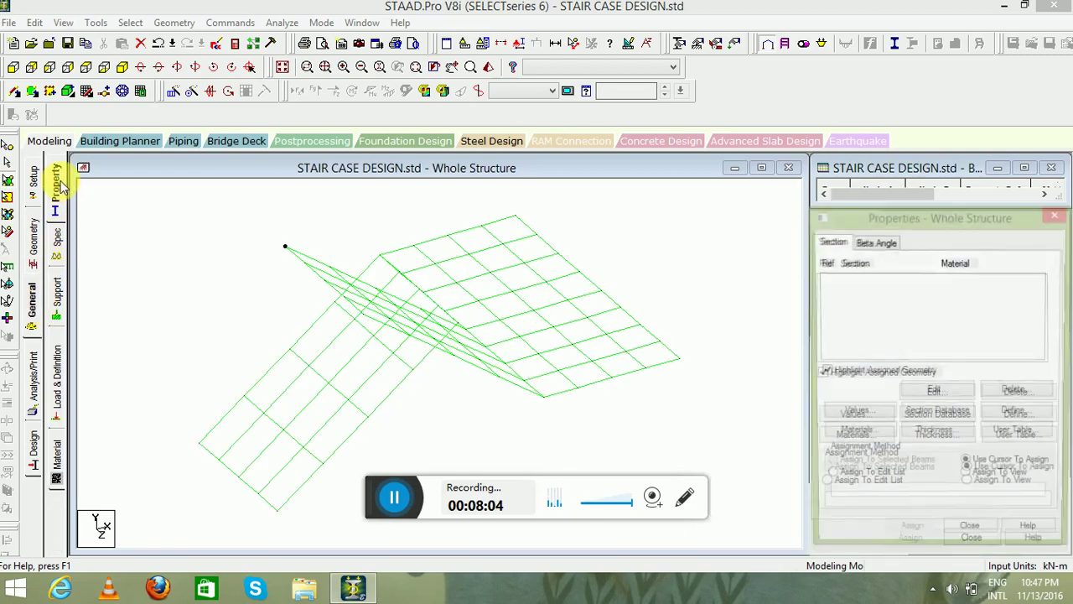
click(937, 436)
click(390, 167)
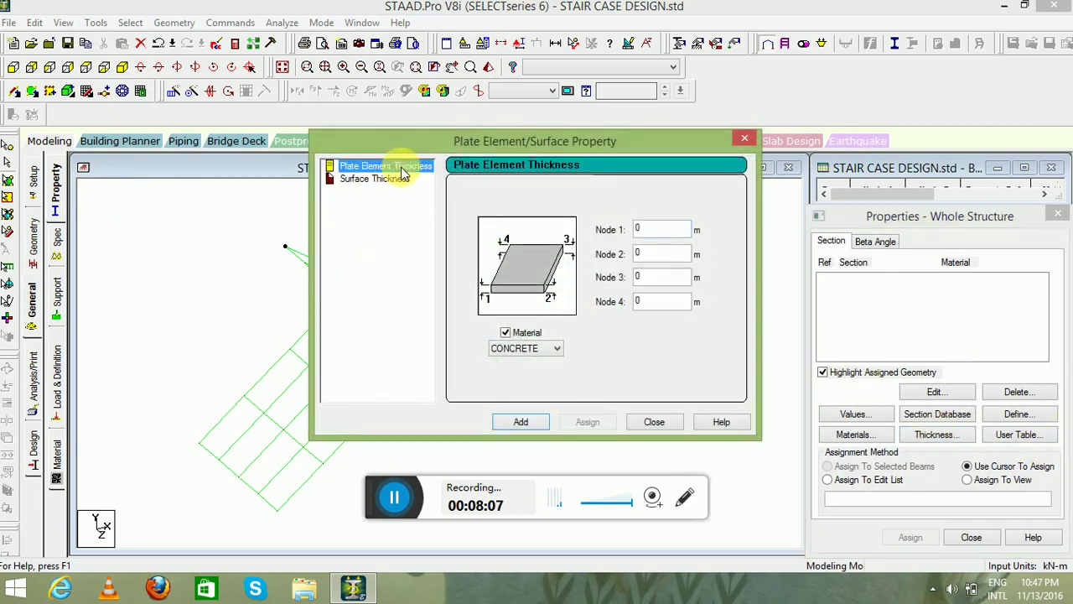
click(658, 229)
text(1)
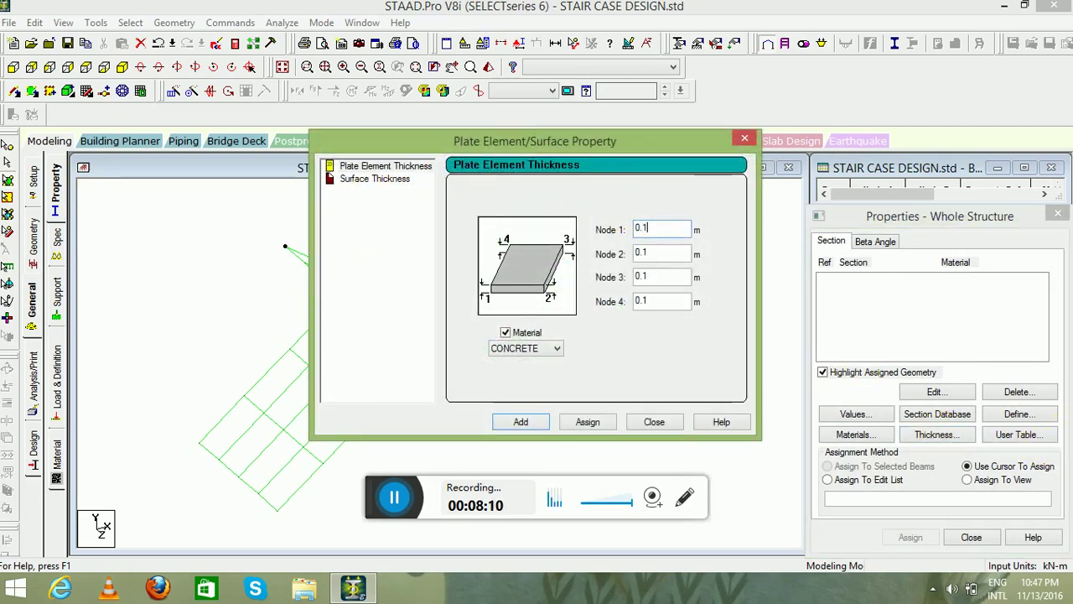
text(5)
key(Return)
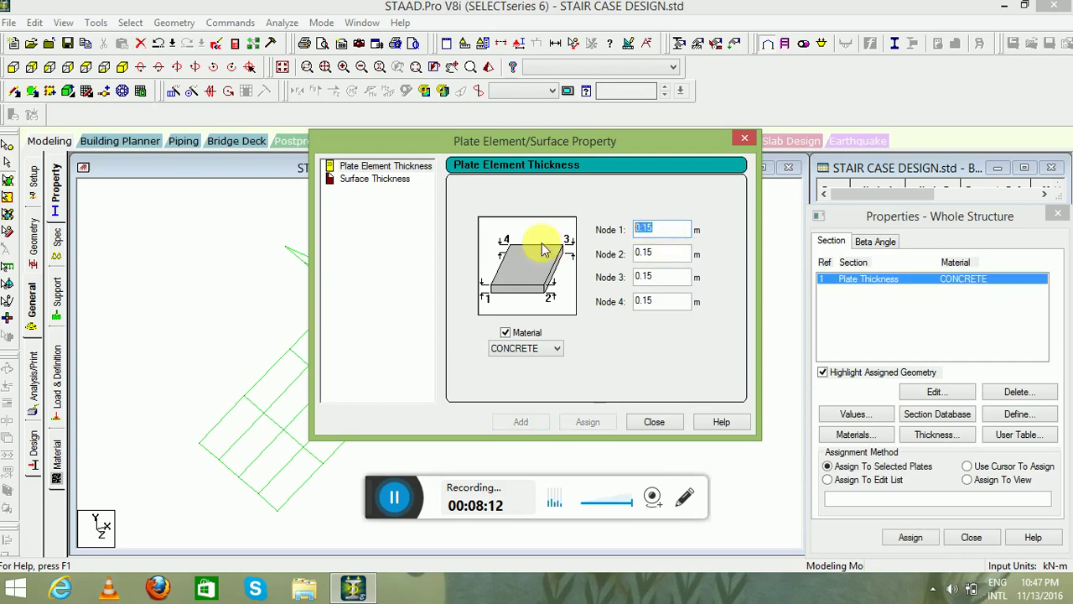
Add a second concrete plate element thickness of 0.1 m at all four nodes.
text(0.1)
key(Return)
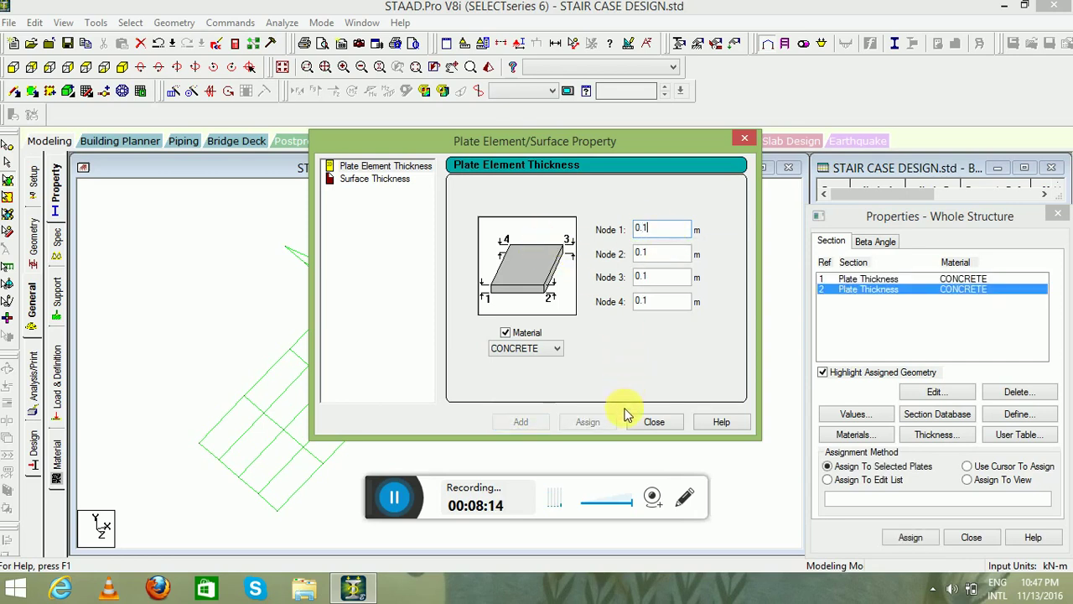
click(646, 422)
Assign the 0.15 m plate thickness to all the selected landing plates.
click(851, 280)
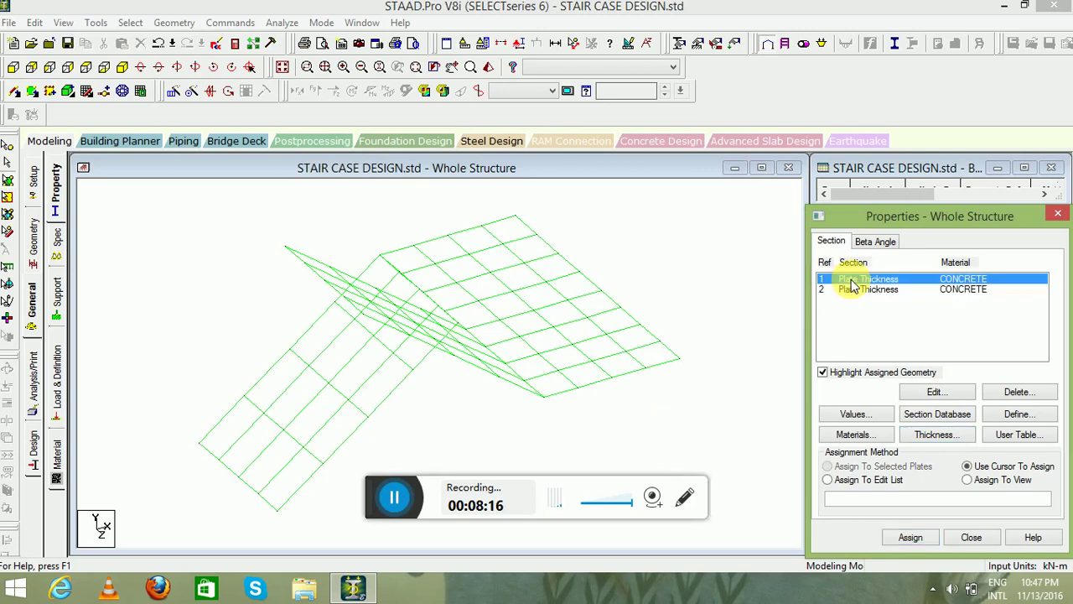
click(938, 392)
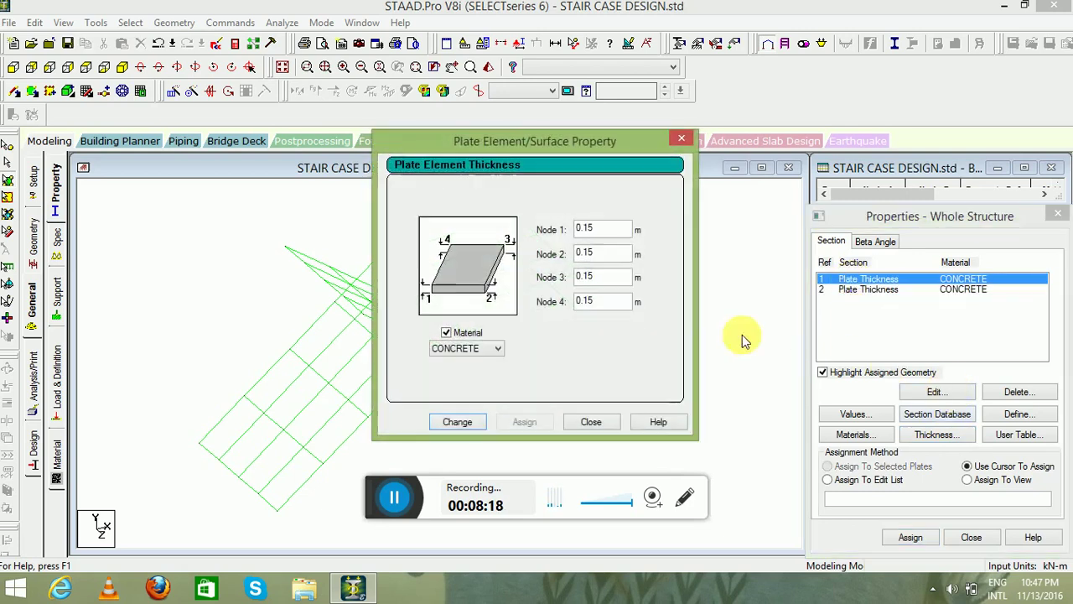
click(590, 421)
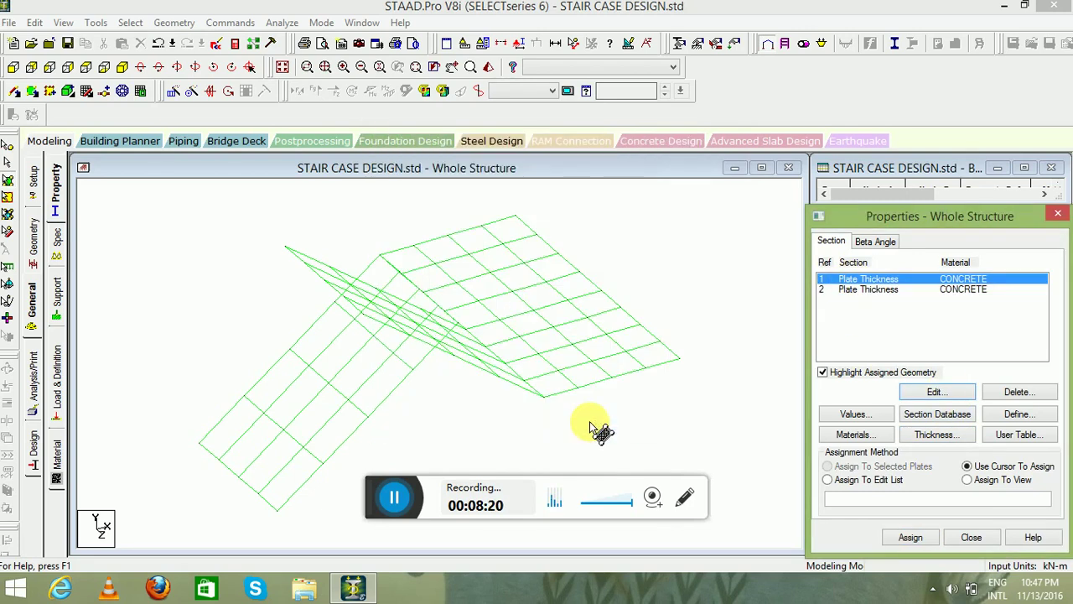
click(14, 68)
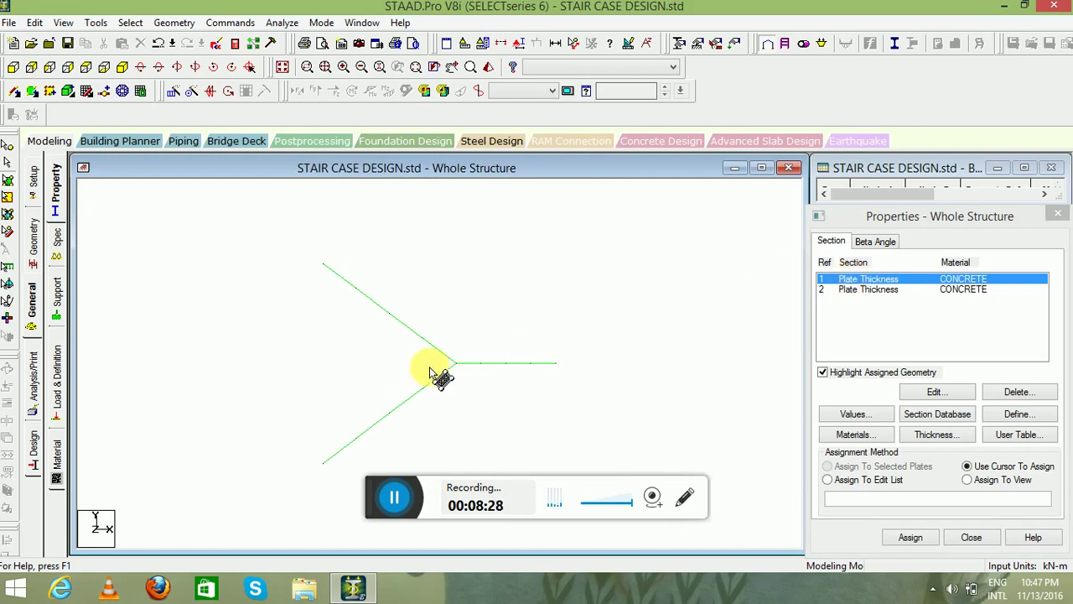
drag(455, 347, 580, 401)
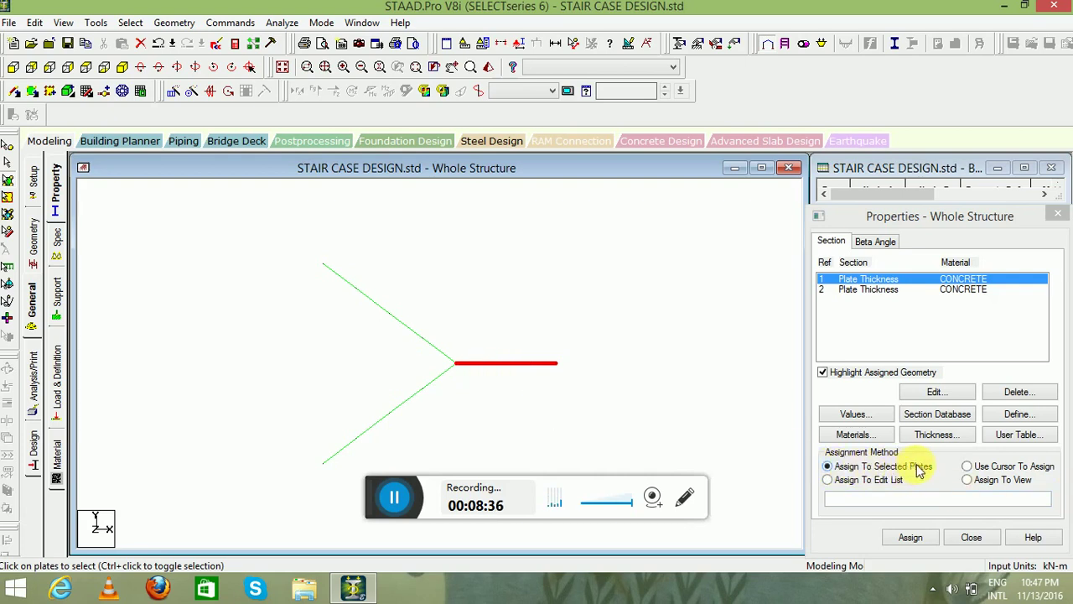
click(911, 539)
click(954, 423)
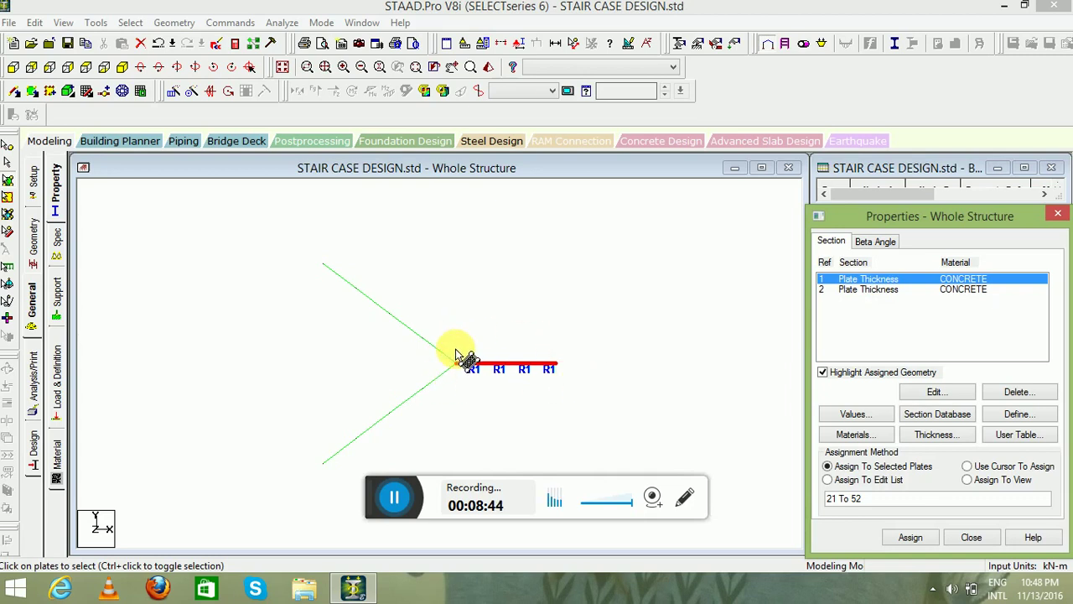
Assign the 0.1 m plate thickness to all plates of the lower and upper flights.
click(872, 289)
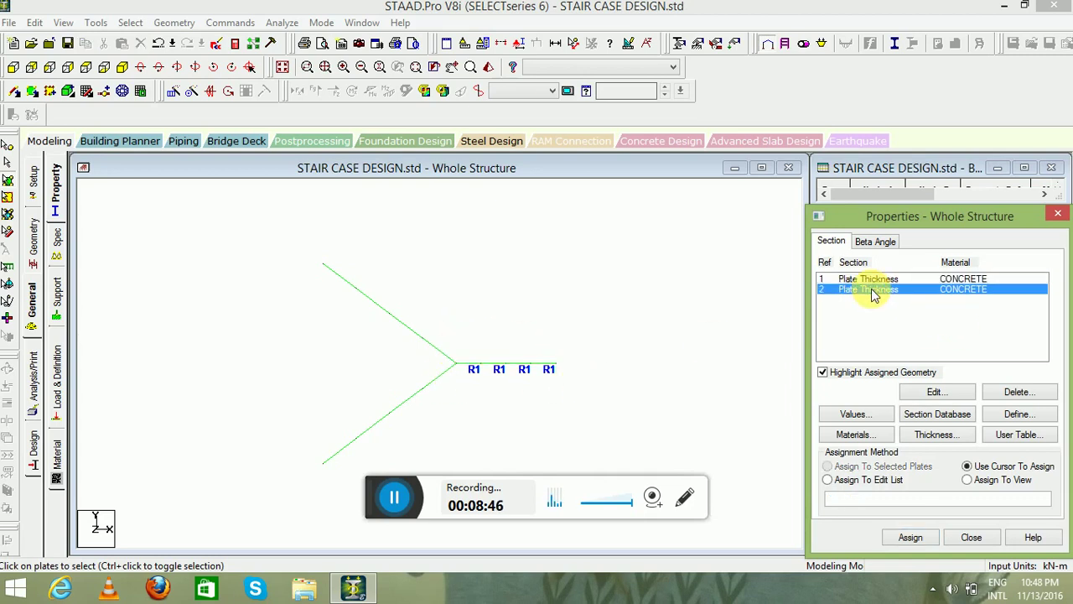
drag(264, 237, 458, 482)
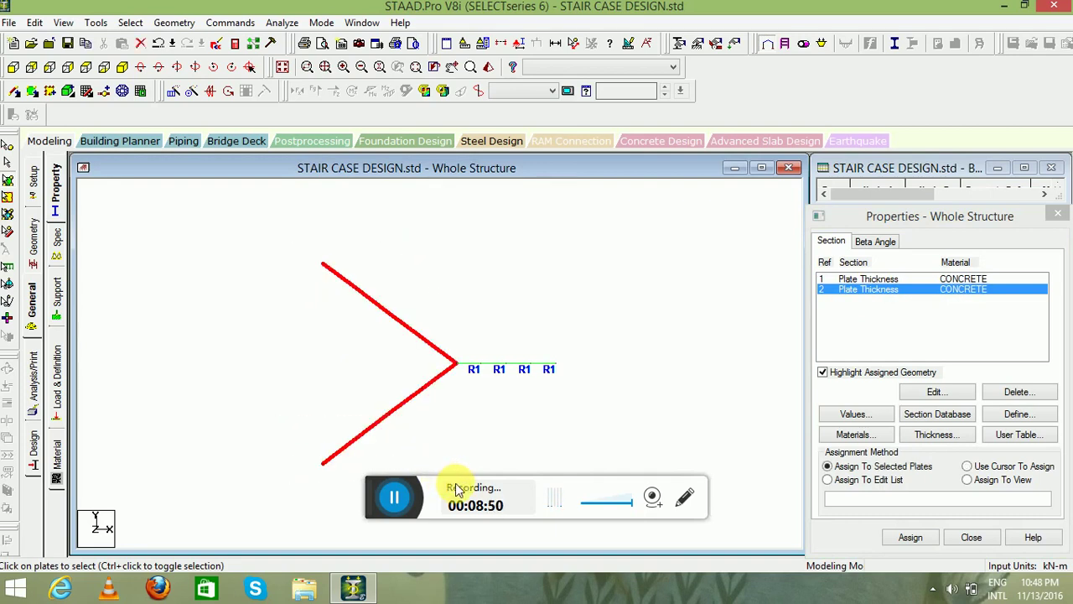
click(122, 68)
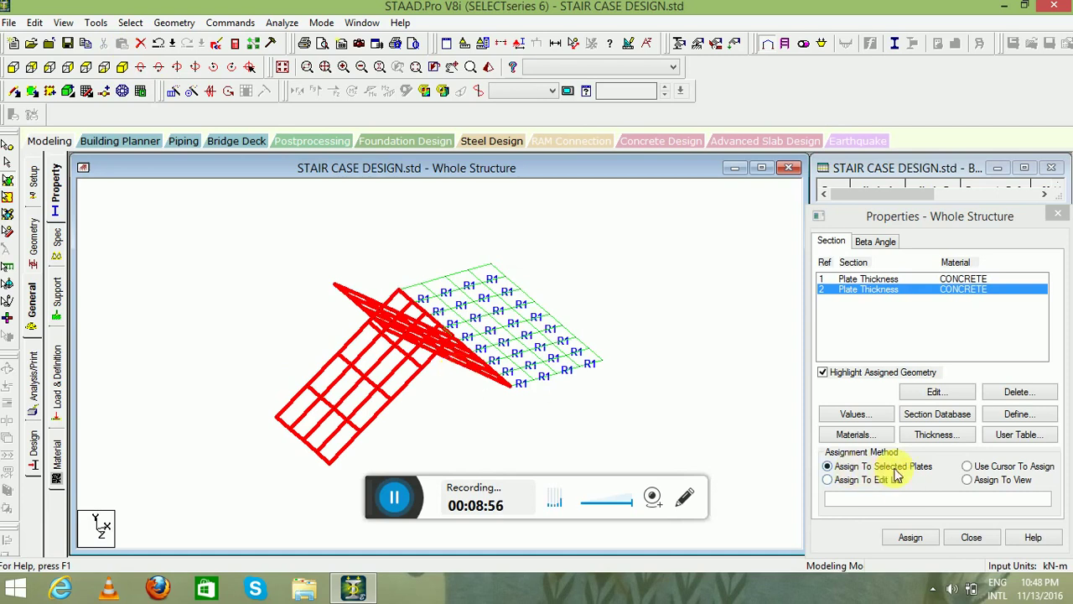
click(910, 537)
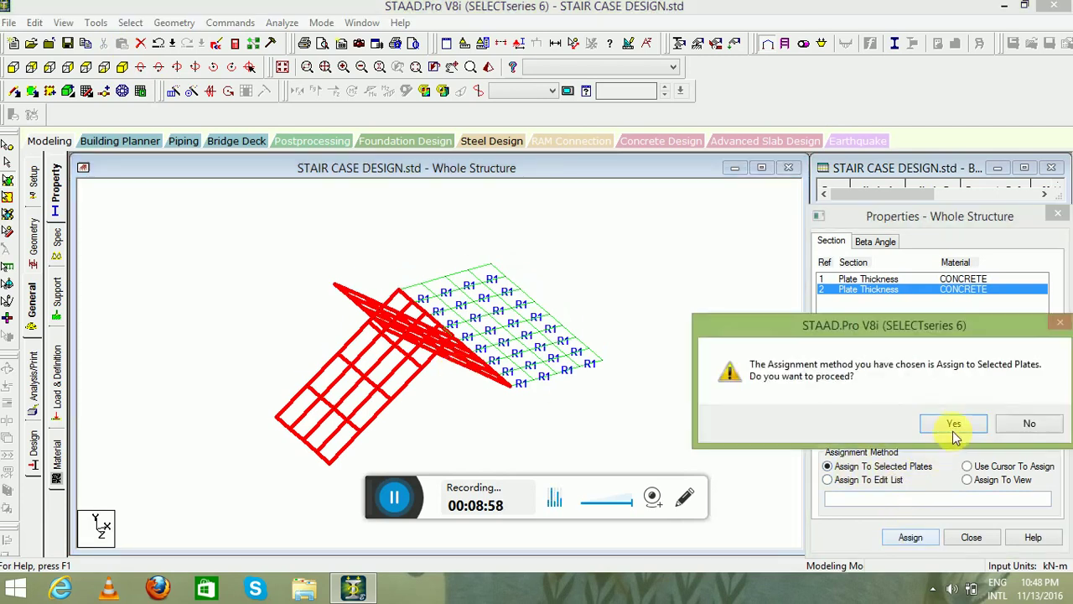
click(952, 427)
click(257, 223)
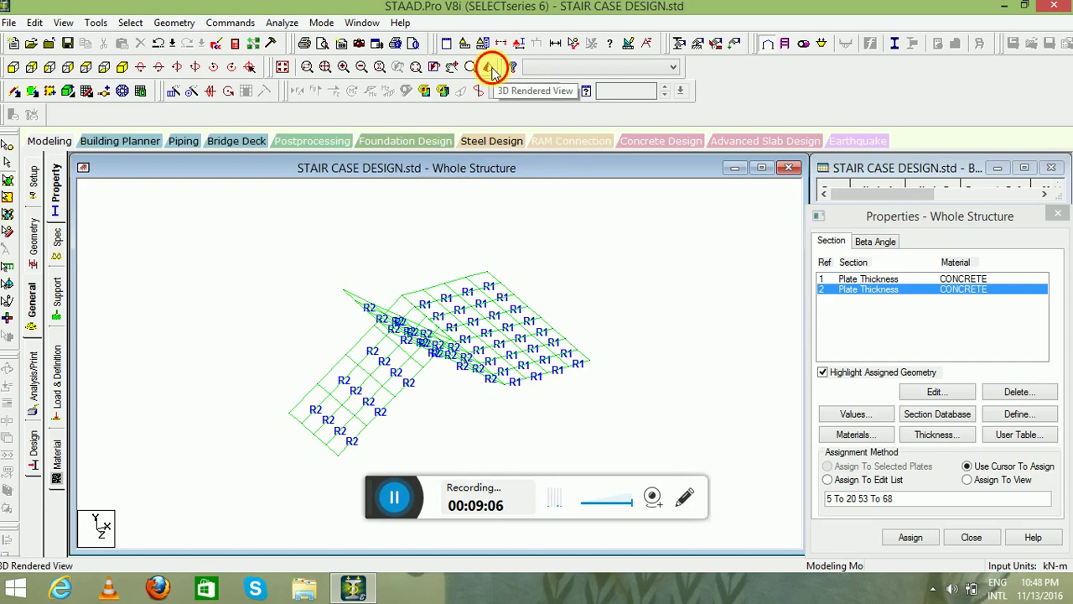
Examine the staircase's slab thicknesses in an enlarged 3D rendered view, then return to the modeling view.
click(489, 67)
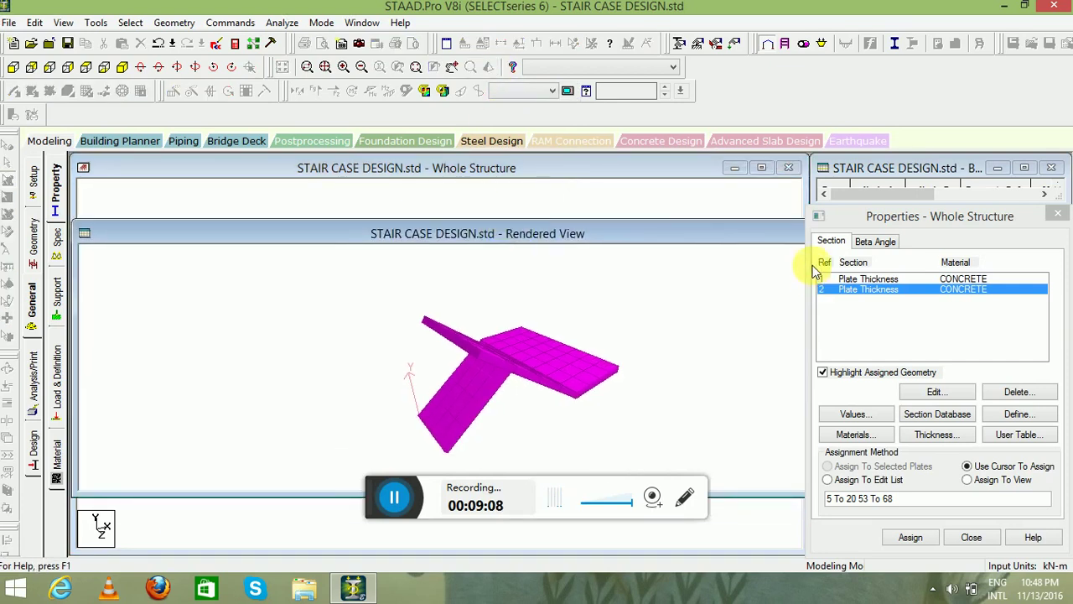
click(768, 241)
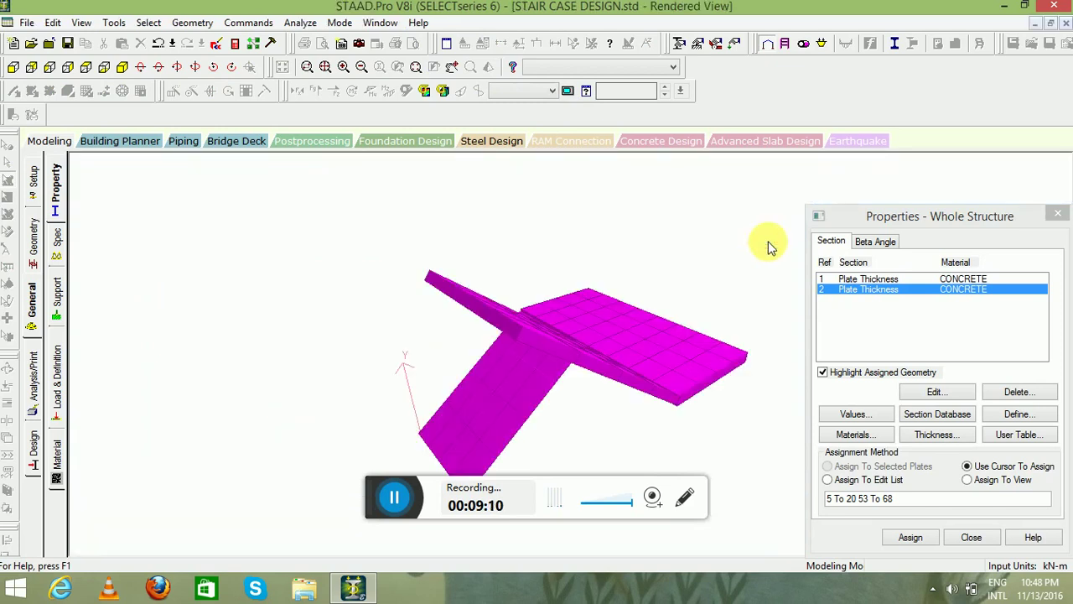
scroll(636, 362, up, 5)
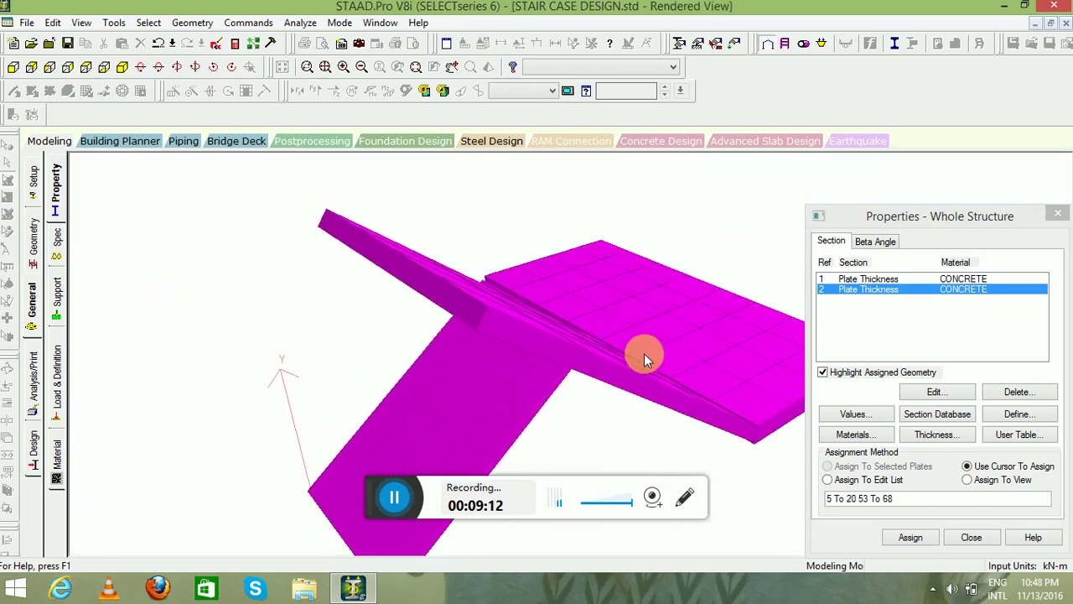
drag(644, 353, 336, 311)
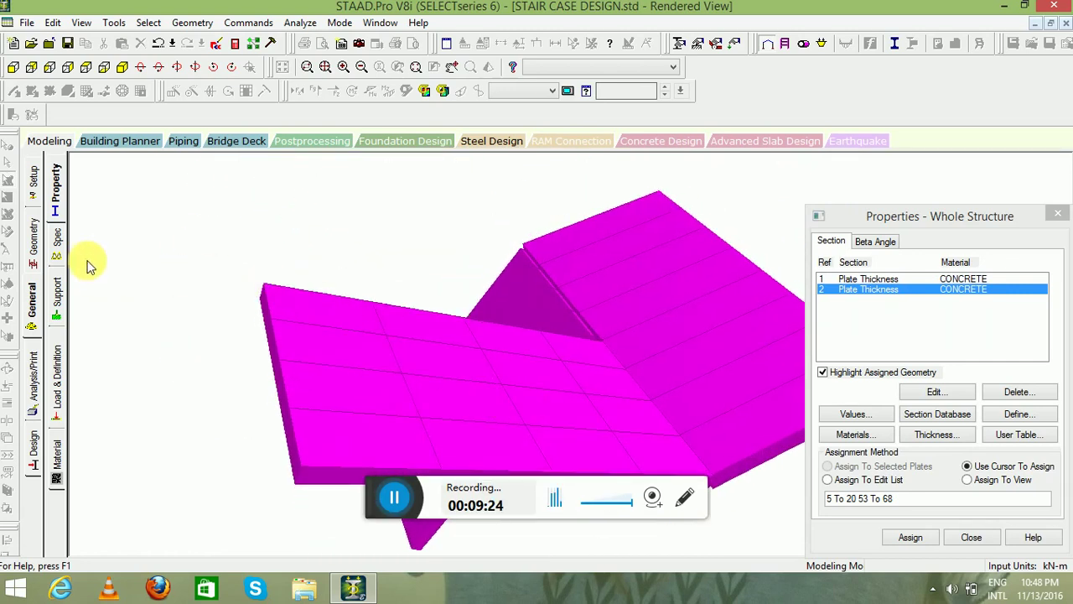
click(66, 145)
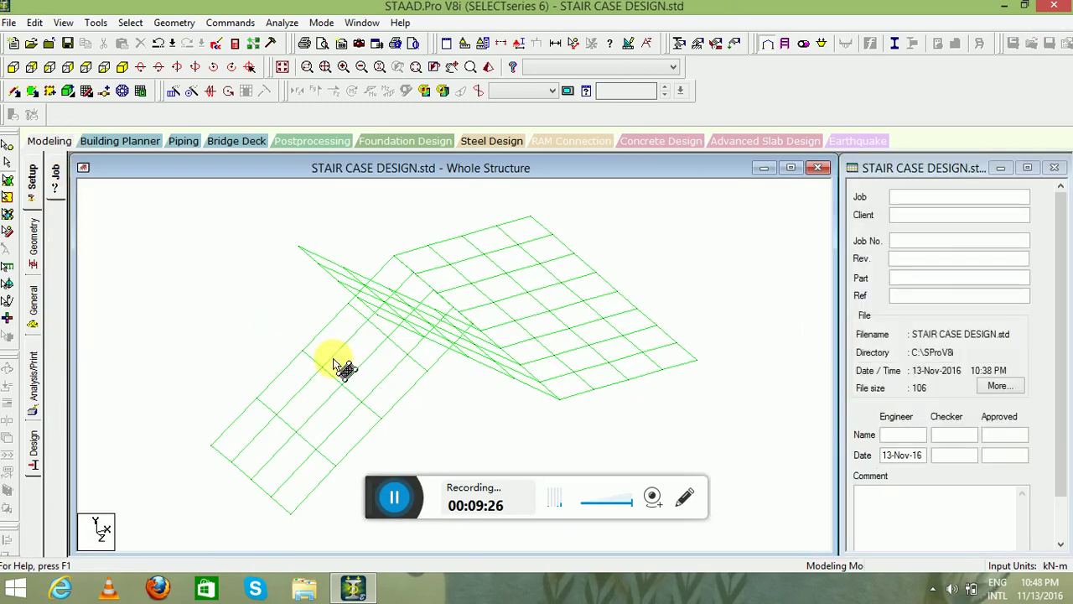
Create a fixed support with all translations and rotations restrained and select it for assignment.
click(33, 297)
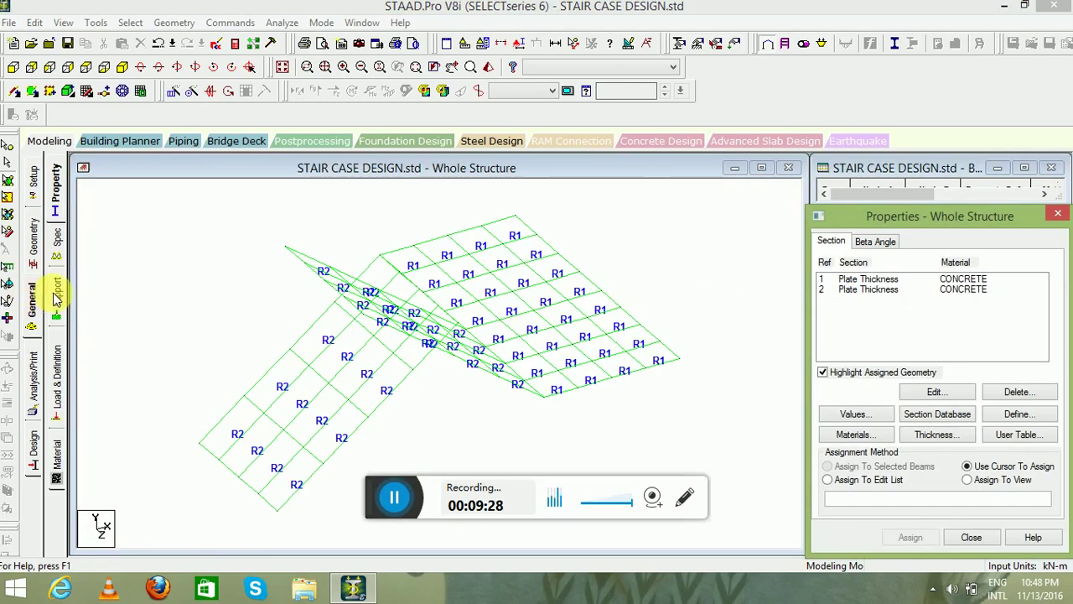
click(60, 300)
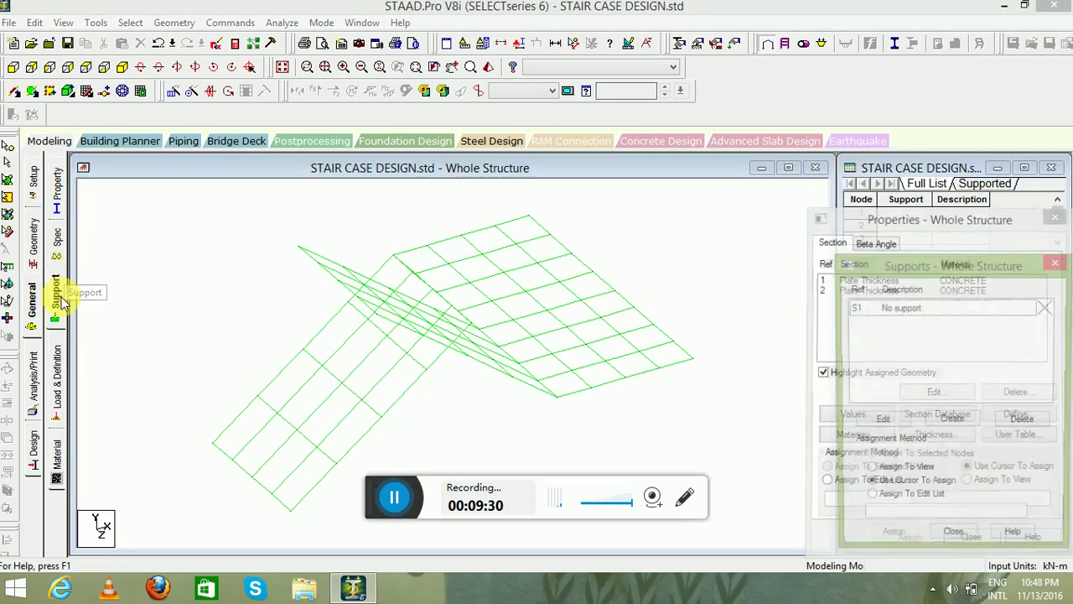
click(950, 422)
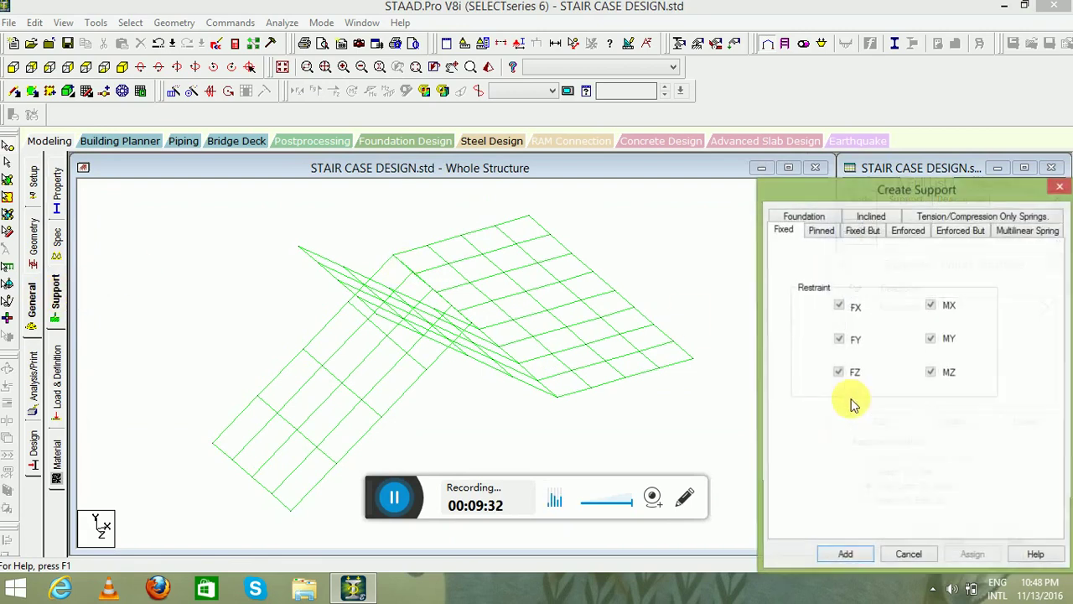
click(845, 555)
click(896, 327)
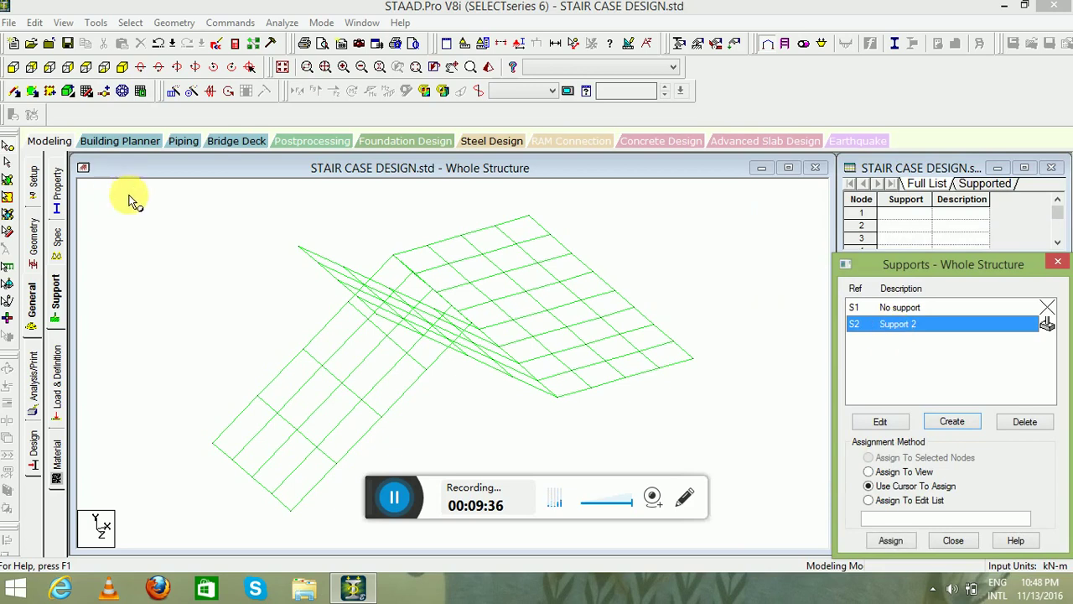
In the front view, select the end nodes of both flights and the nodes along the landing's outer edge.
click(17, 70)
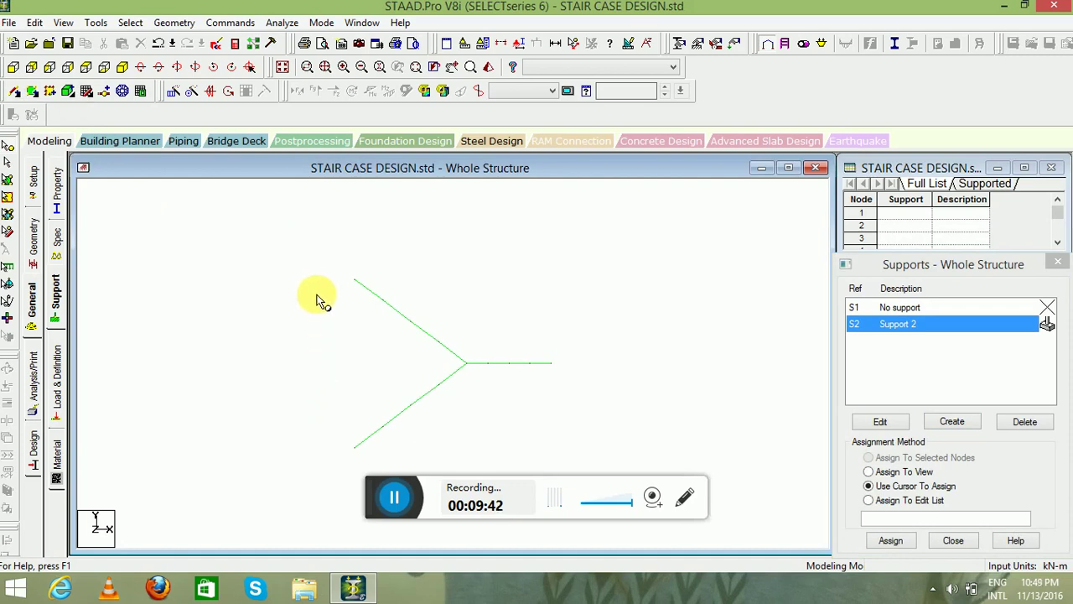
click(353, 281)
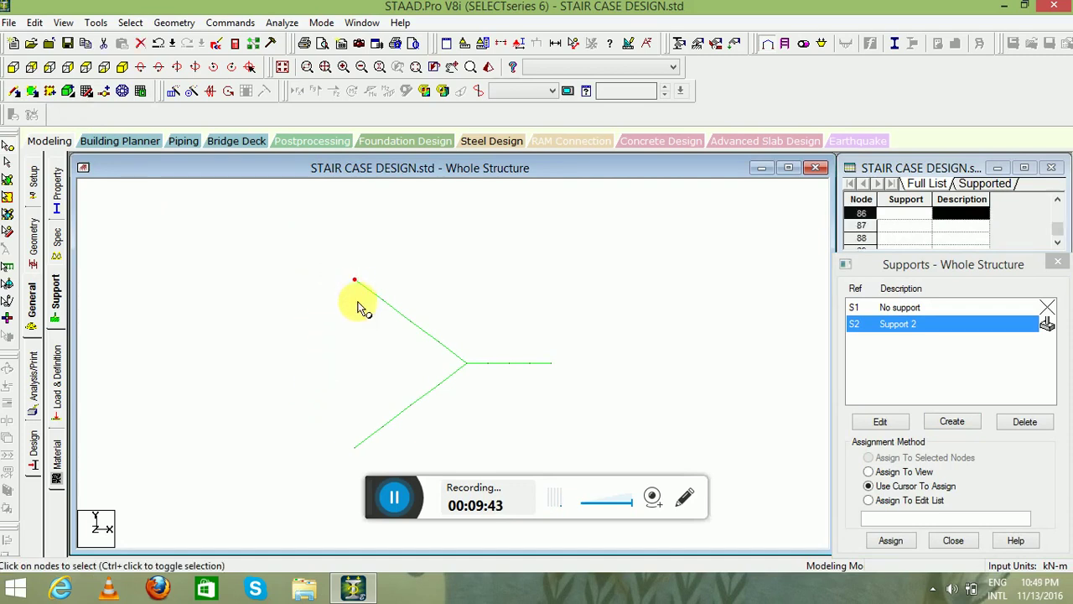
ctrl+click(355, 447)
drag(545, 354, 565, 375)
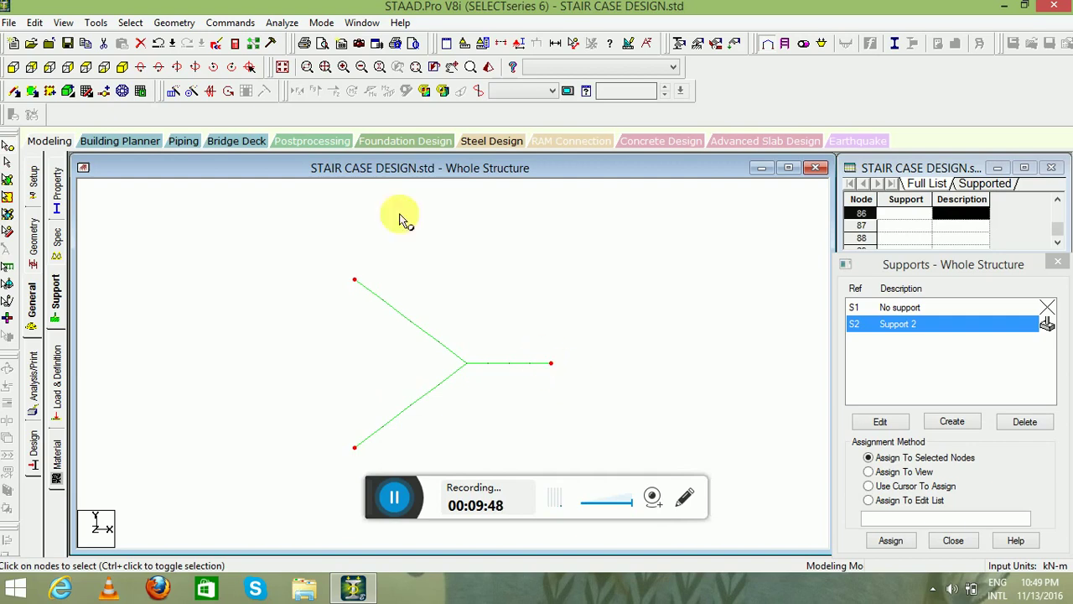
Return to the isometric view and assign the fixed support to the selected edge nodes.
click(123, 68)
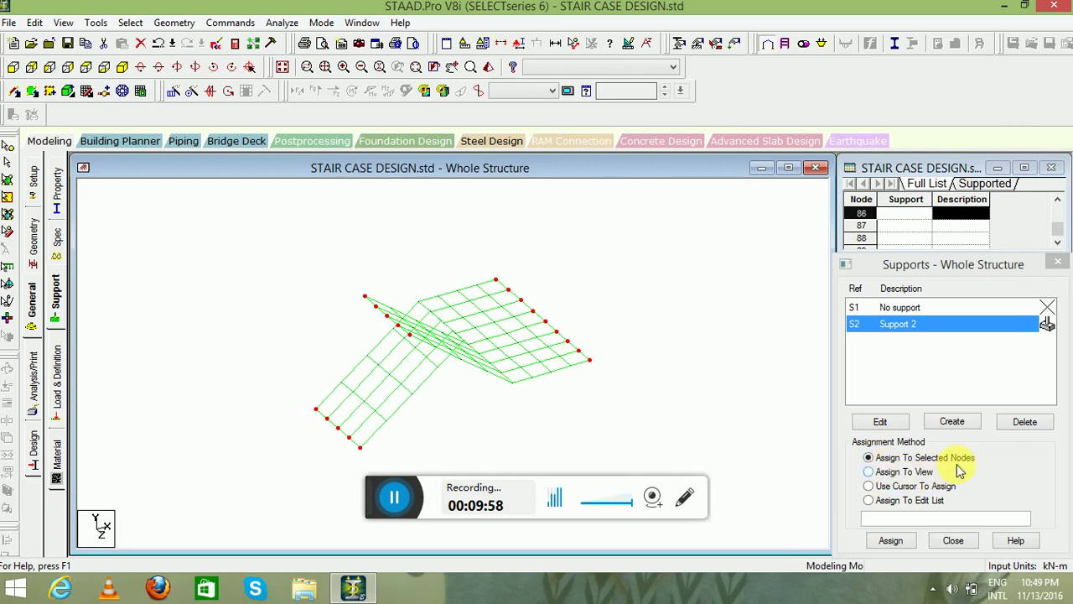
click(892, 541)
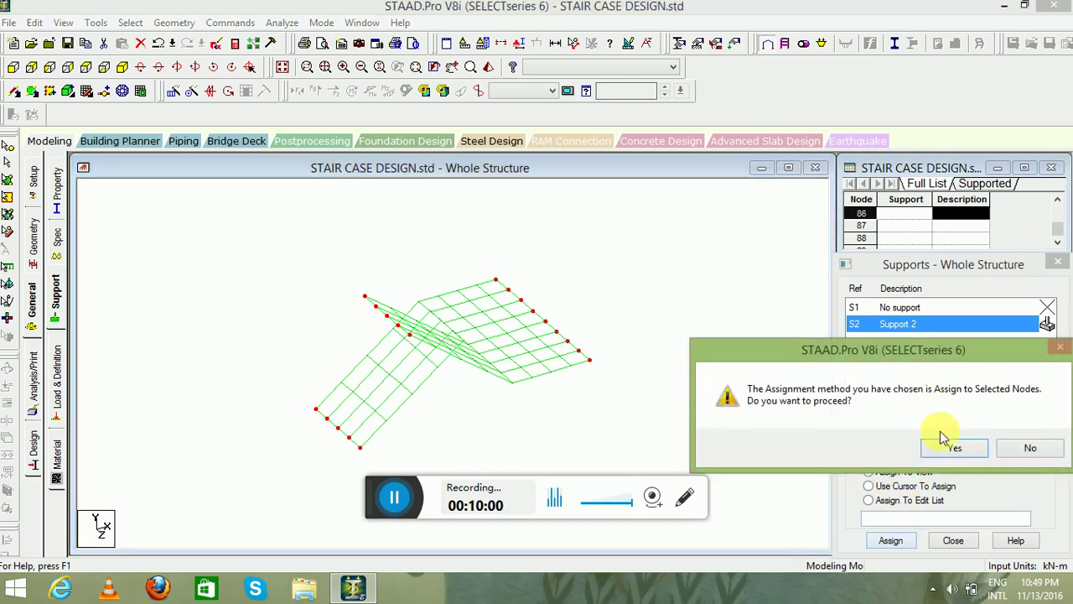
click(947, 449)
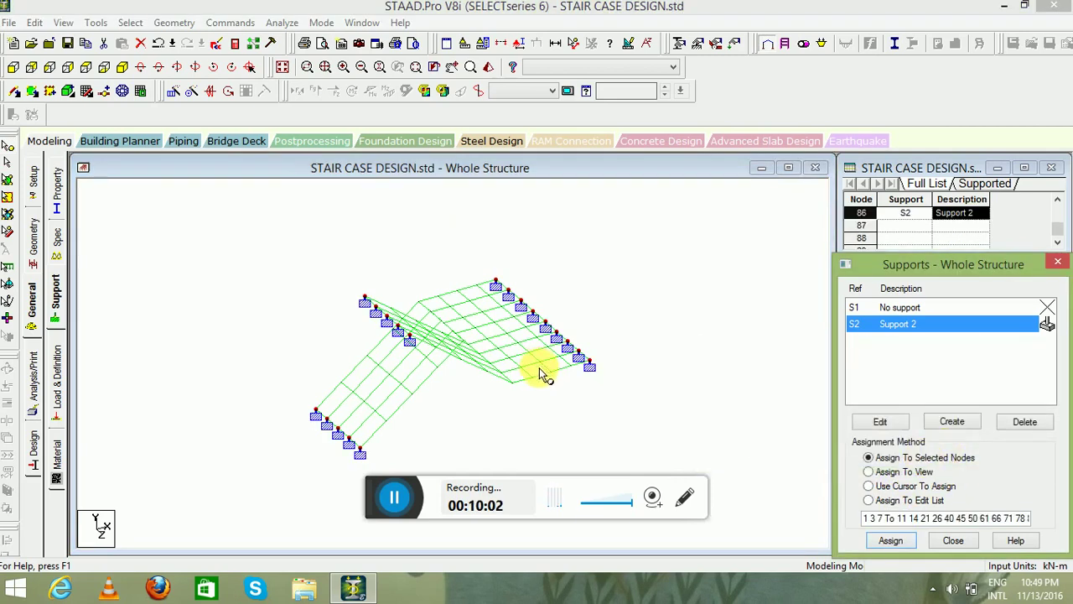
click(389, 502)
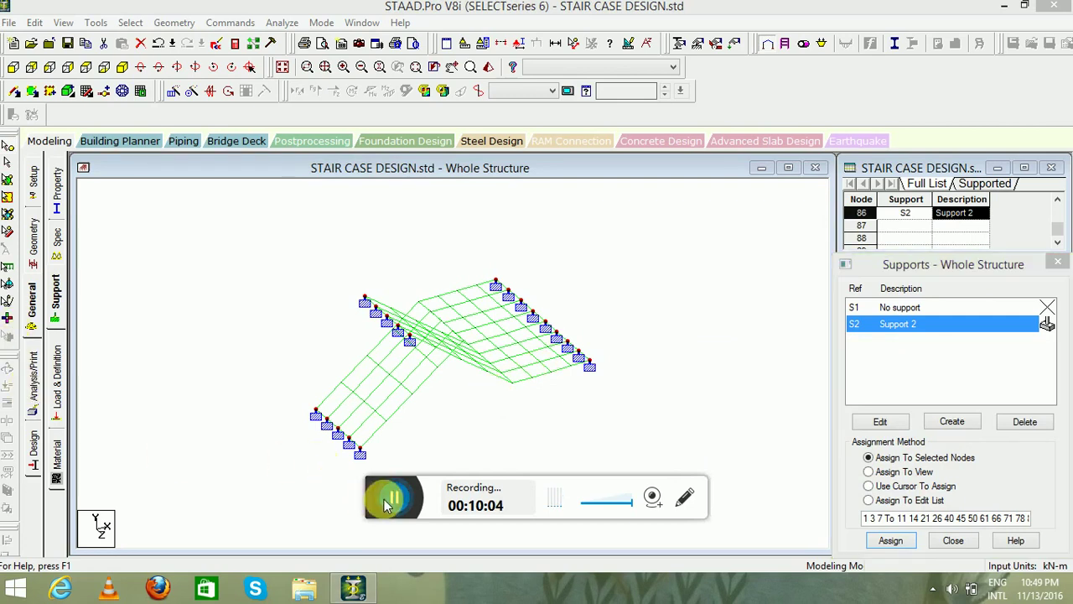
Add primary load case 1 with loading type Dead and title D.
click(57, 390)
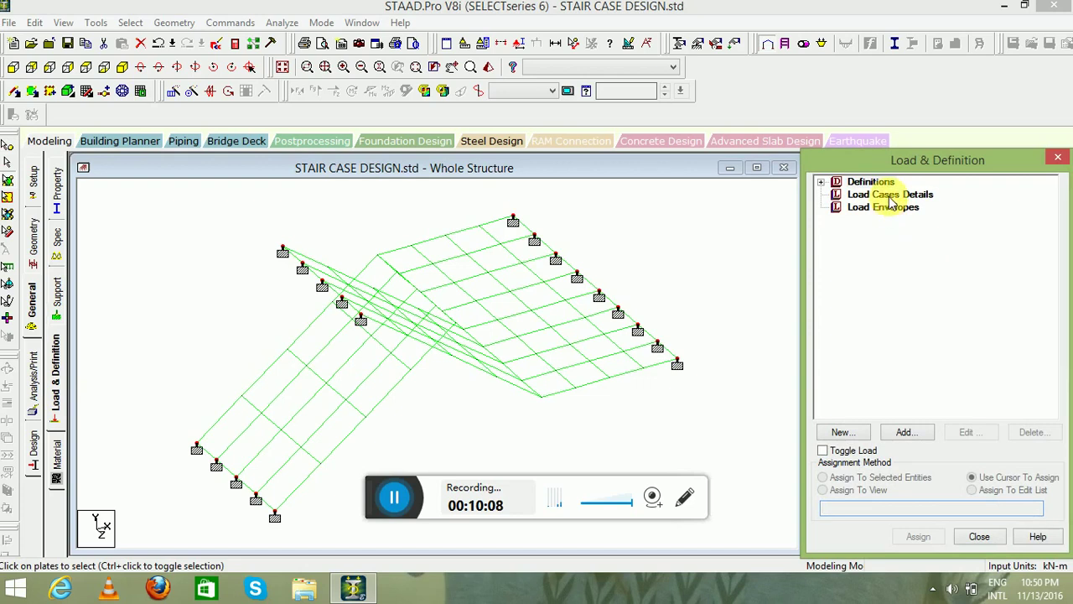
click(891, 198)
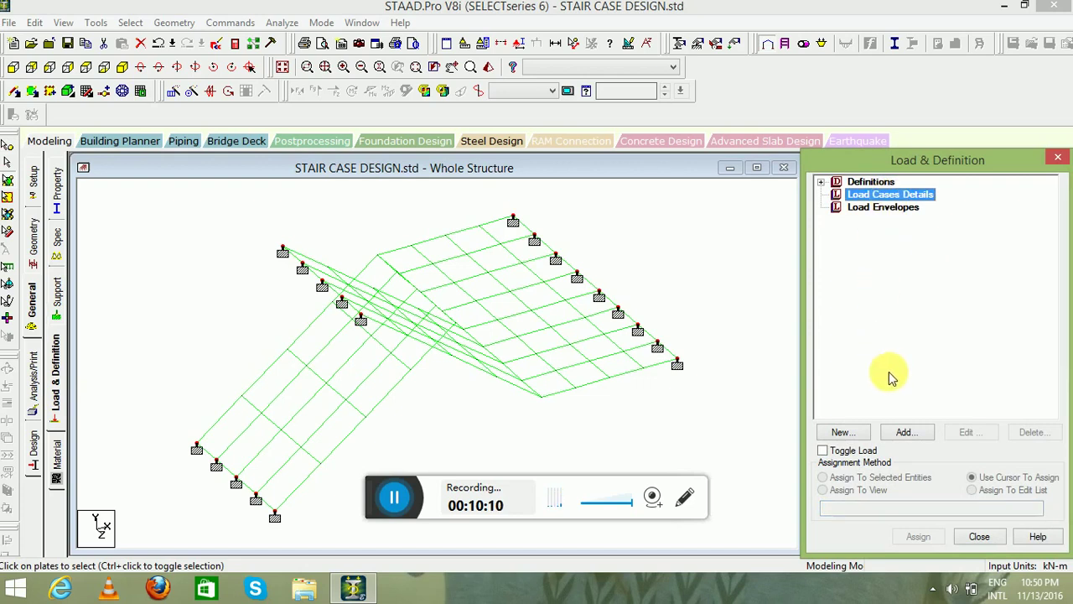
click(910, 432)
click(618, 202)
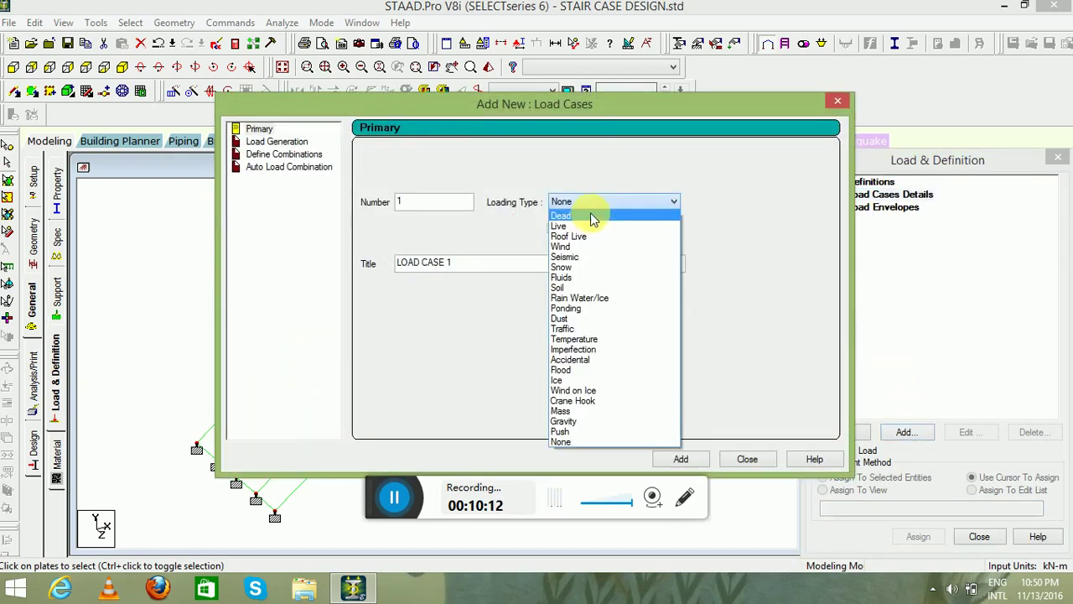
click(589, 215)
drag(569, 264, 222, 250)
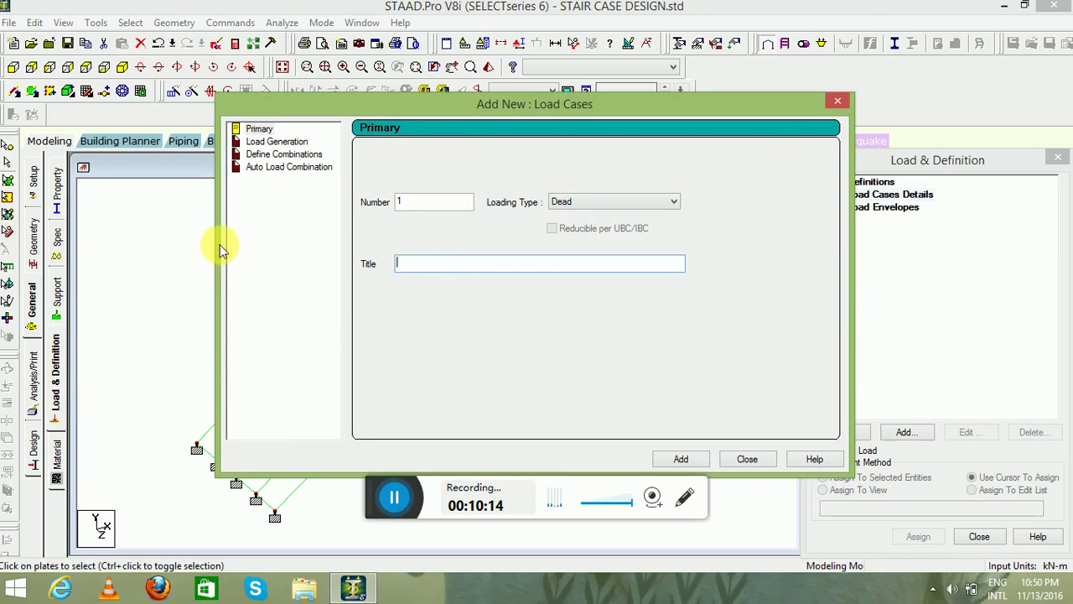
text(D)
key(Return)
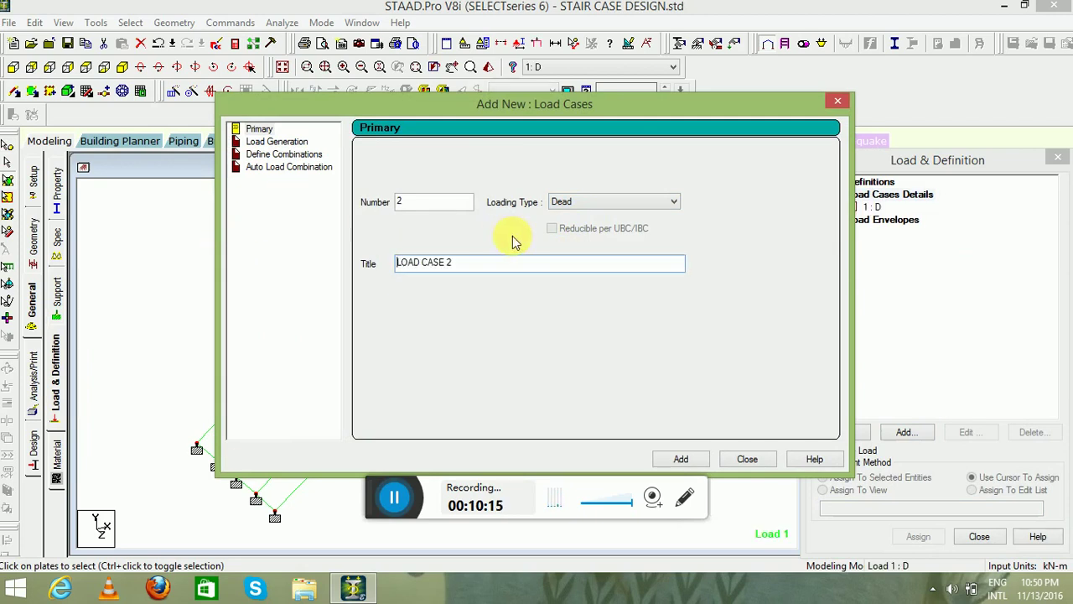
Add primary load case 2 with loading type Live and title L, and finish adding load cases.
click(567, 210)
click(570, 226)
drag(539, 262, 237, 262)
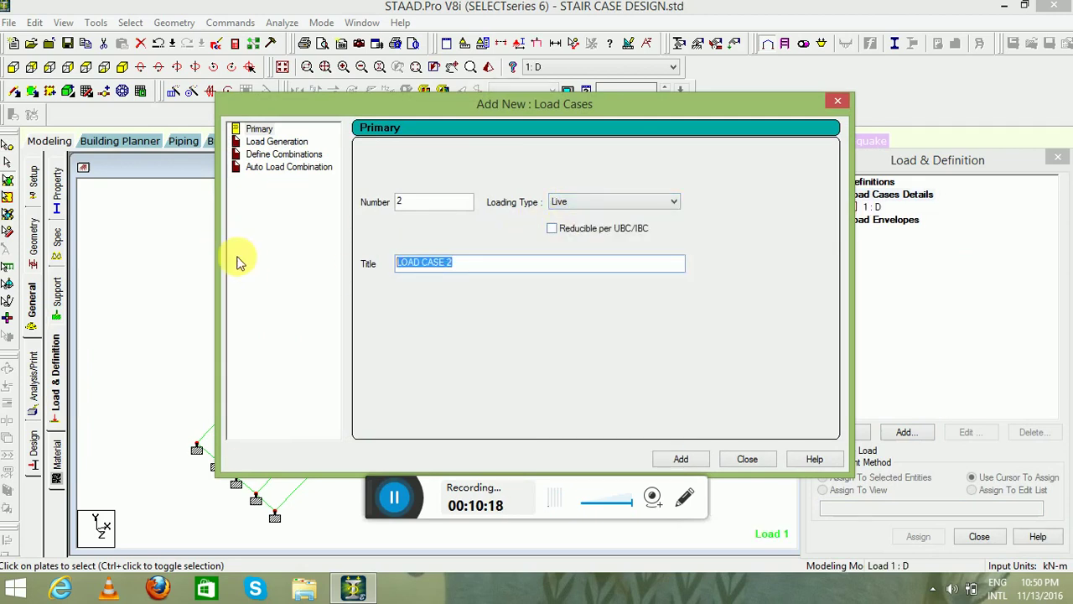
text(L)
key(Return)
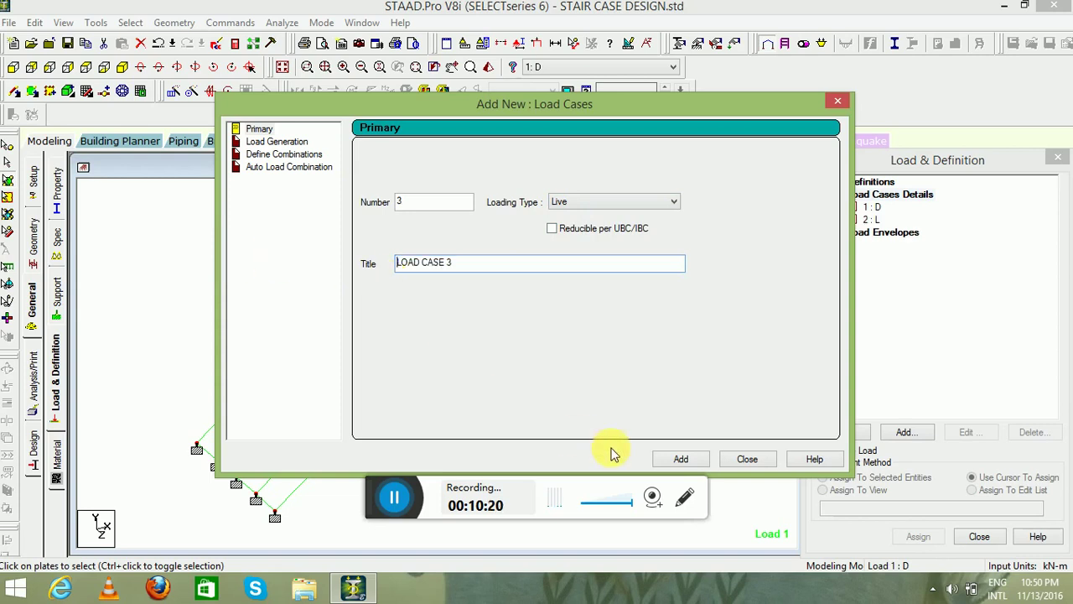
click(755, 455)
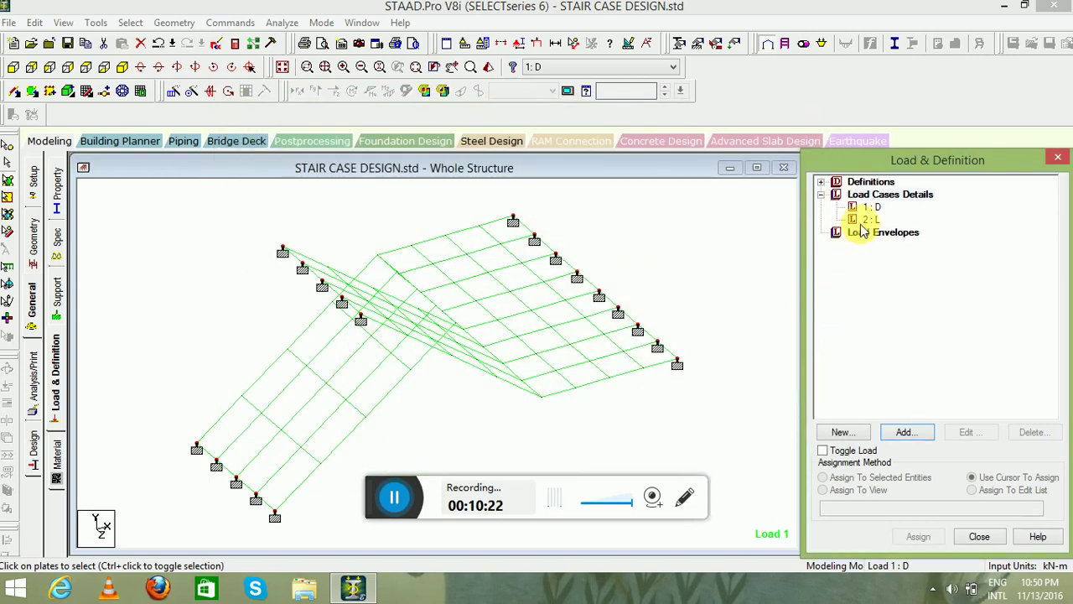
Add a selfweight load in the Y direction with factor -1 to load case D.
click(872, 207)
click(903, 433)
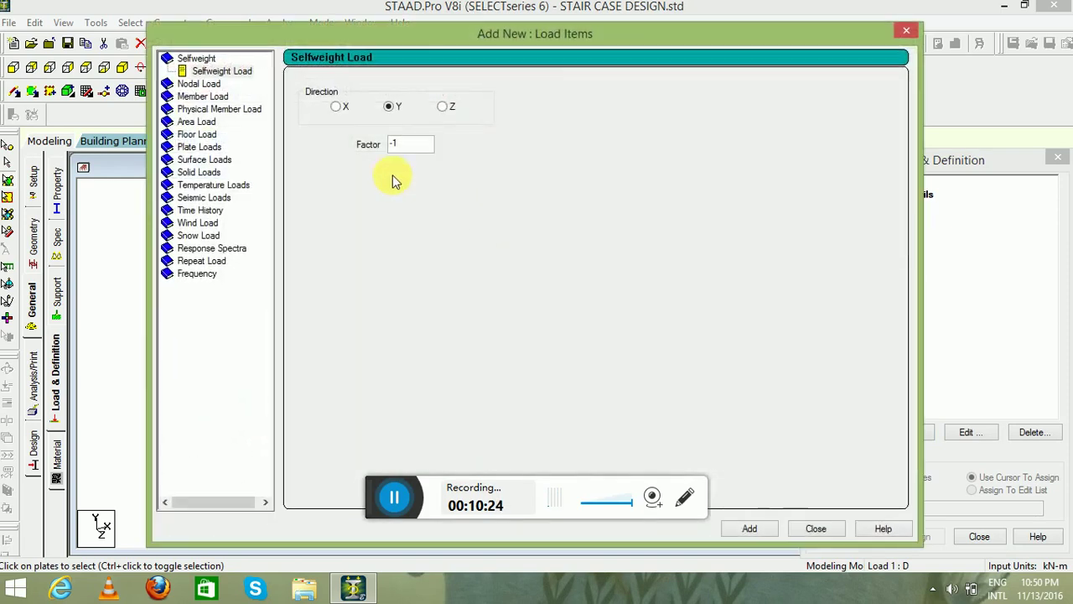
click(818, 528)
Add a full-plate pressure of -25 kN/m2 in the GY direction to load case L.
click(872, 231)
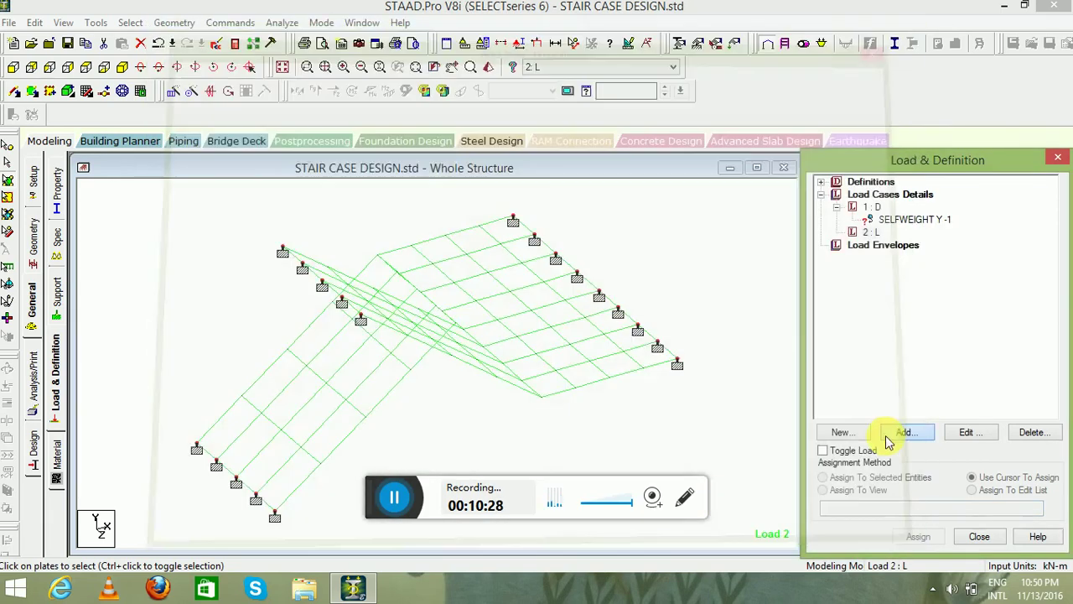
click(888, 442)
click(200, 147)
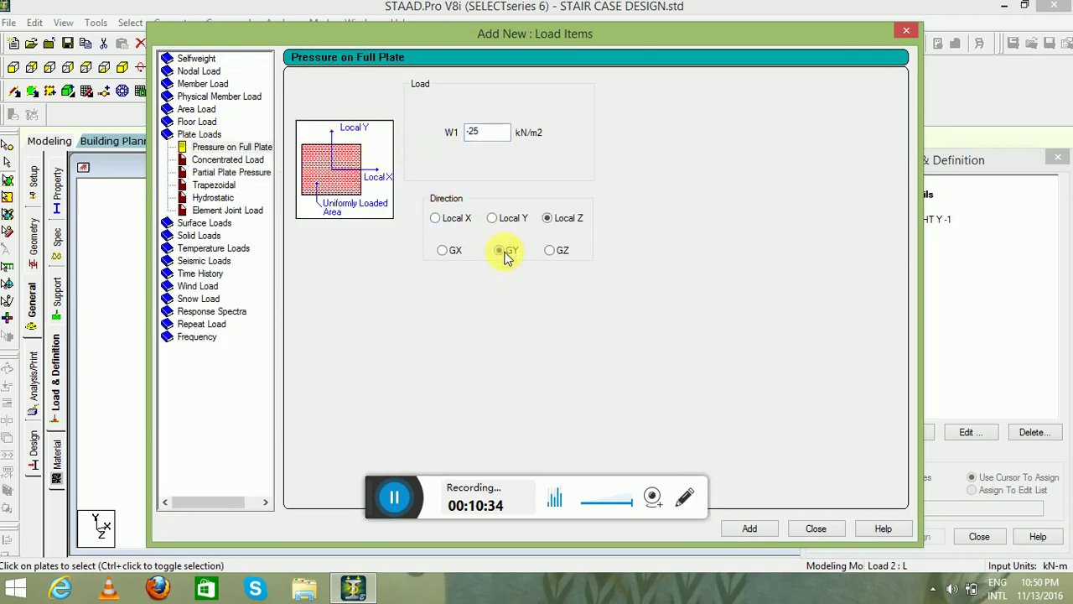
click(755, 528)
click(816, 529)
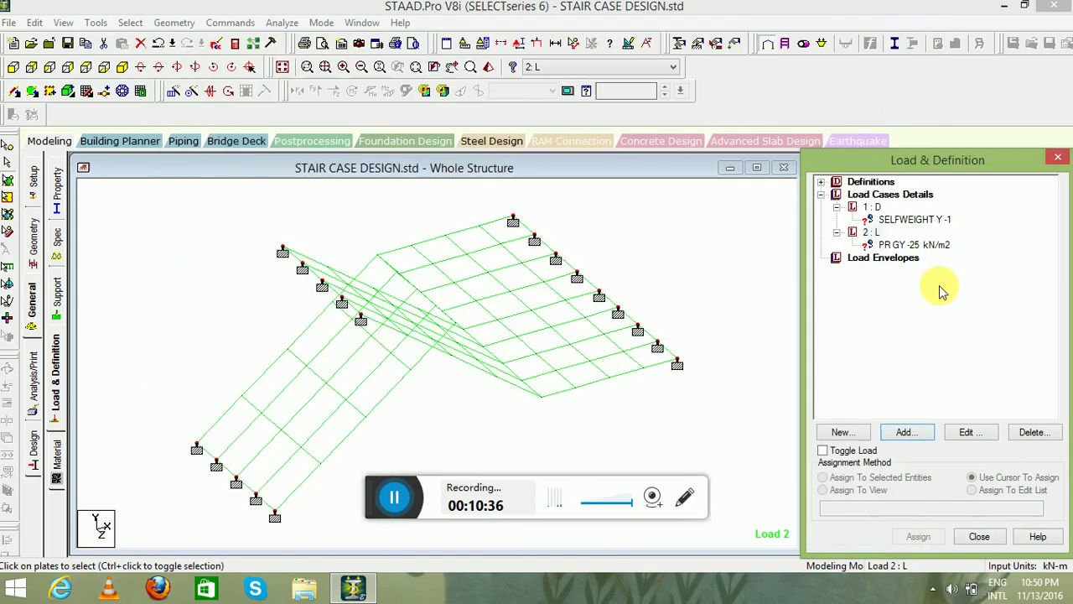
Assign the selfweight load to the whole staircase in view.
click(893, 219)
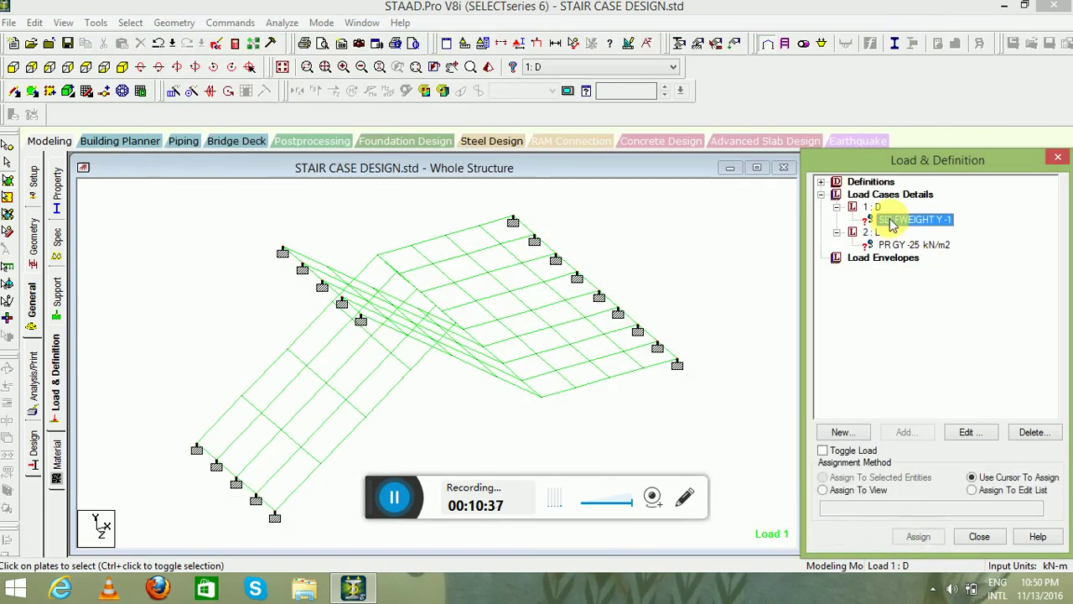
click(864, 491)
click(919, 534)
click(949, 391)
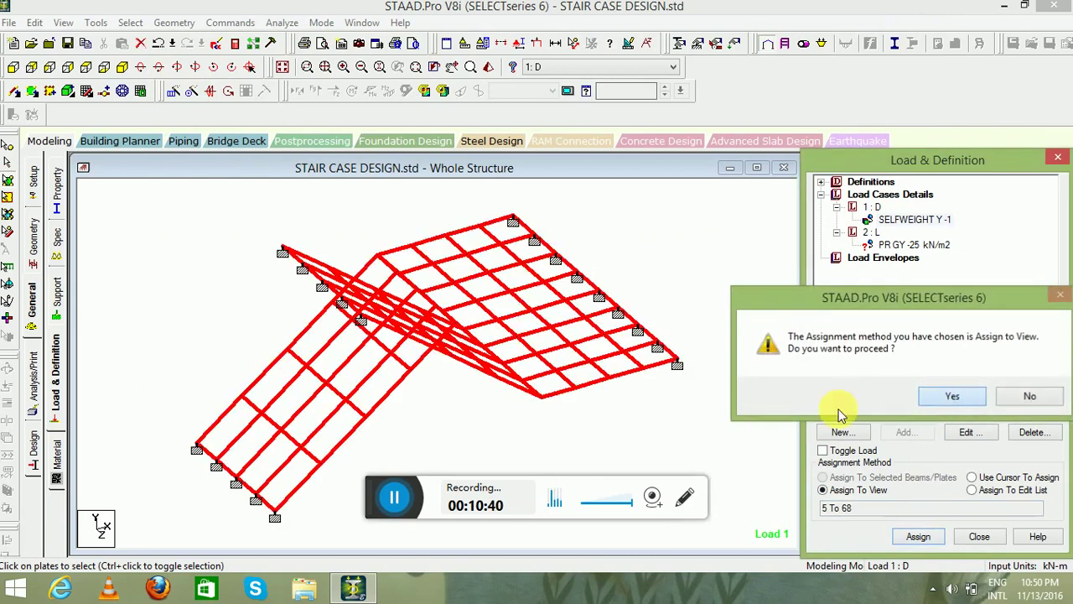
Select all the staircase plates and assign the -25 kN/m2 pressure load to them.
click(891, 244)
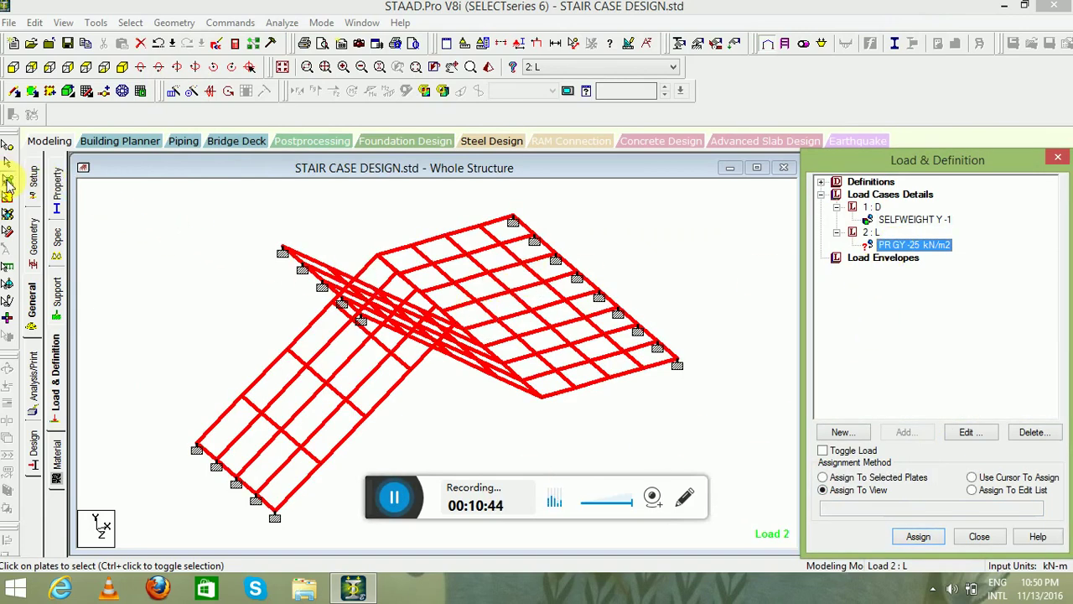
drag(104, 180, 172, 228)
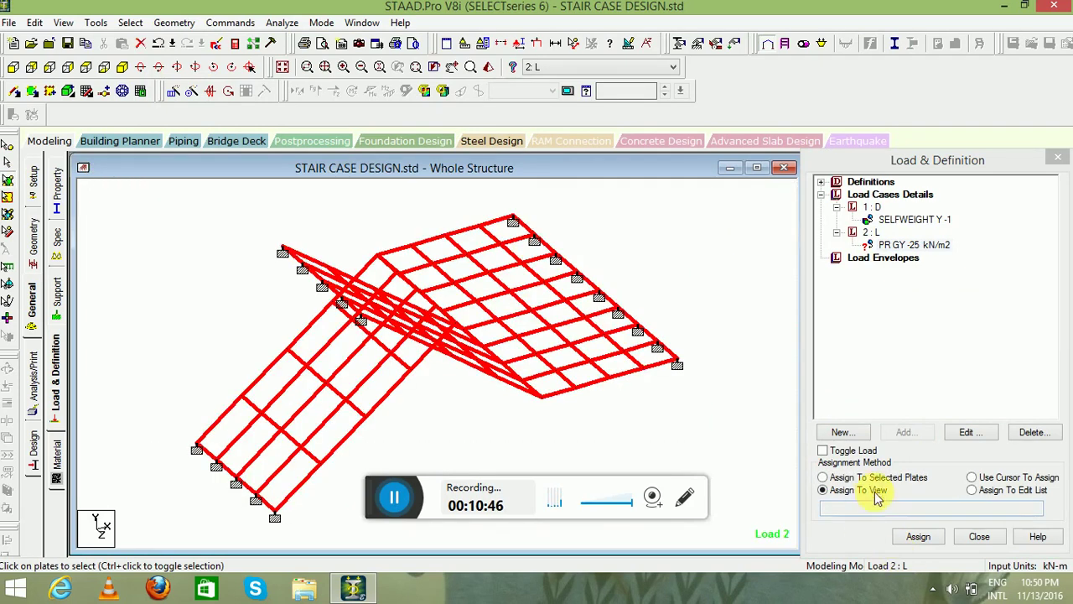
click(868, 477)
click(912, 537)
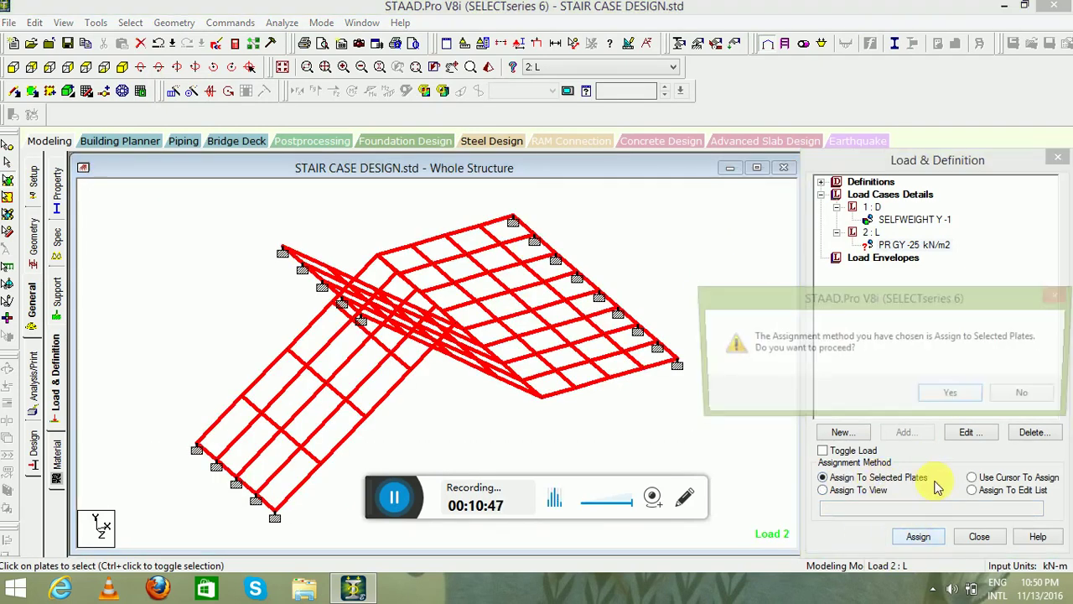
click(953, 399)
click(388, 504)
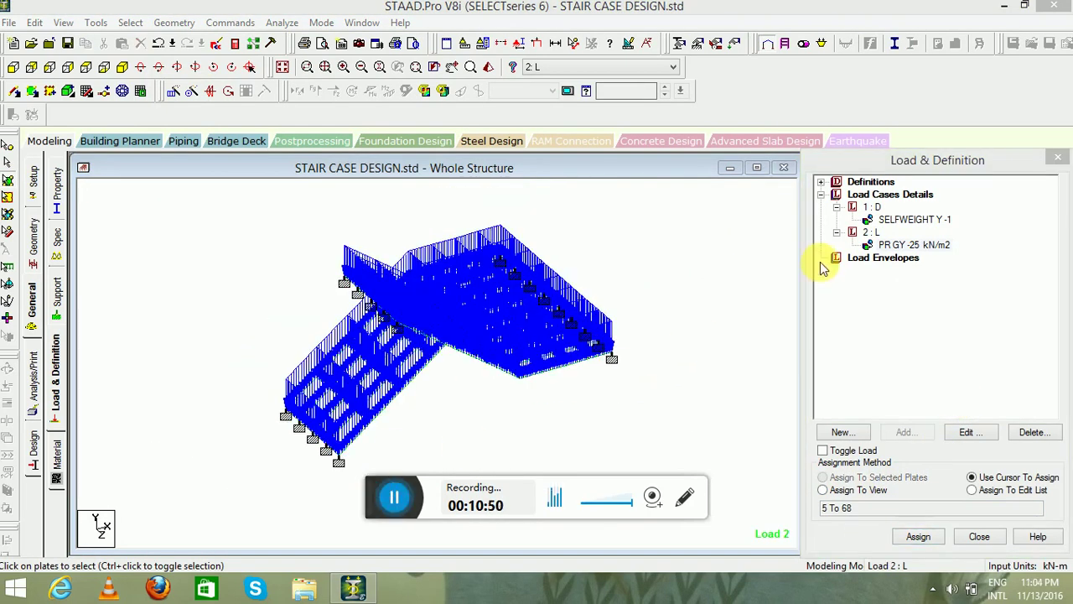
Generate and add automatic load combinations from the Indian Code for the Genral_Structures category.
click(903, 198)
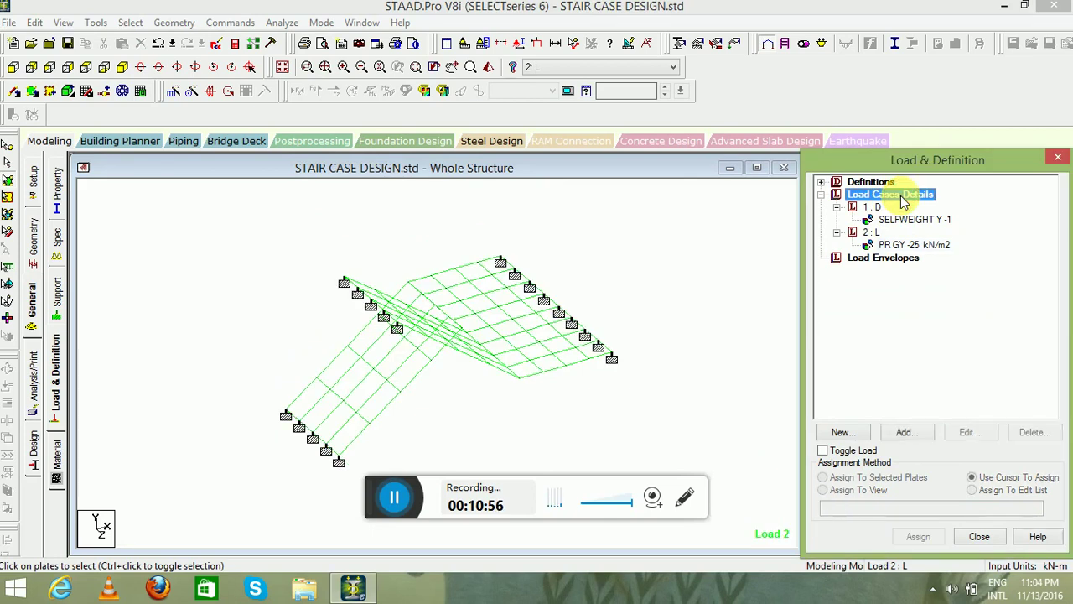
click(913, 436)
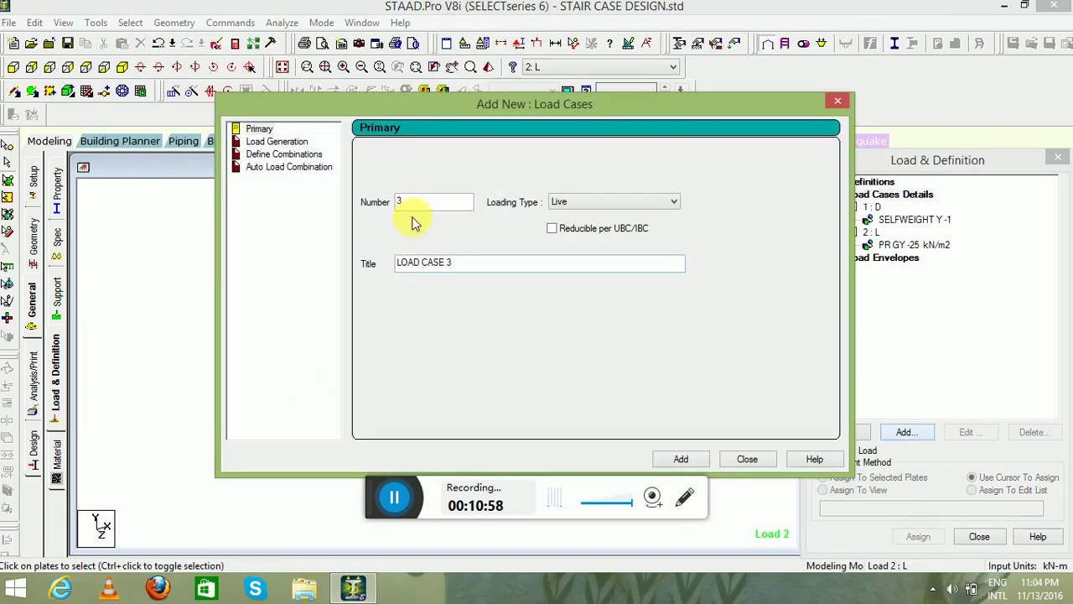
click(278, 168)
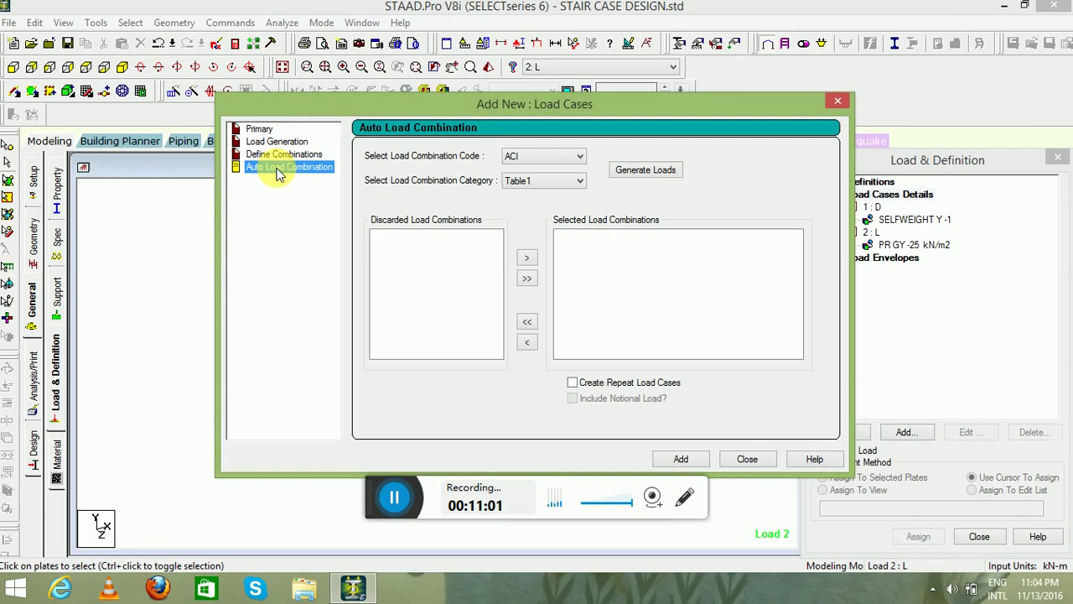
click(528, 159)
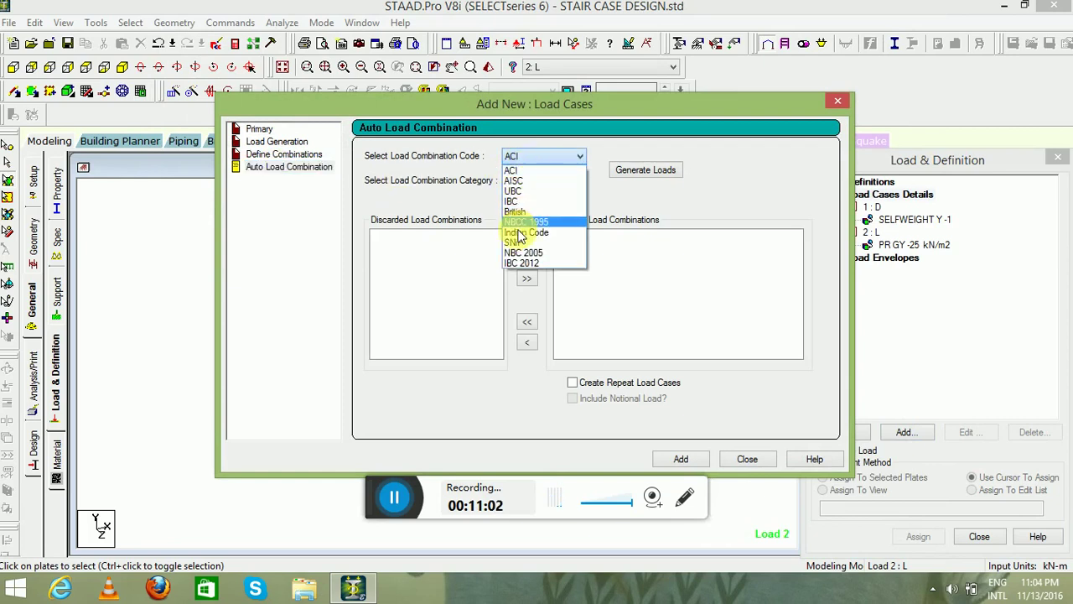
click(633, 172)
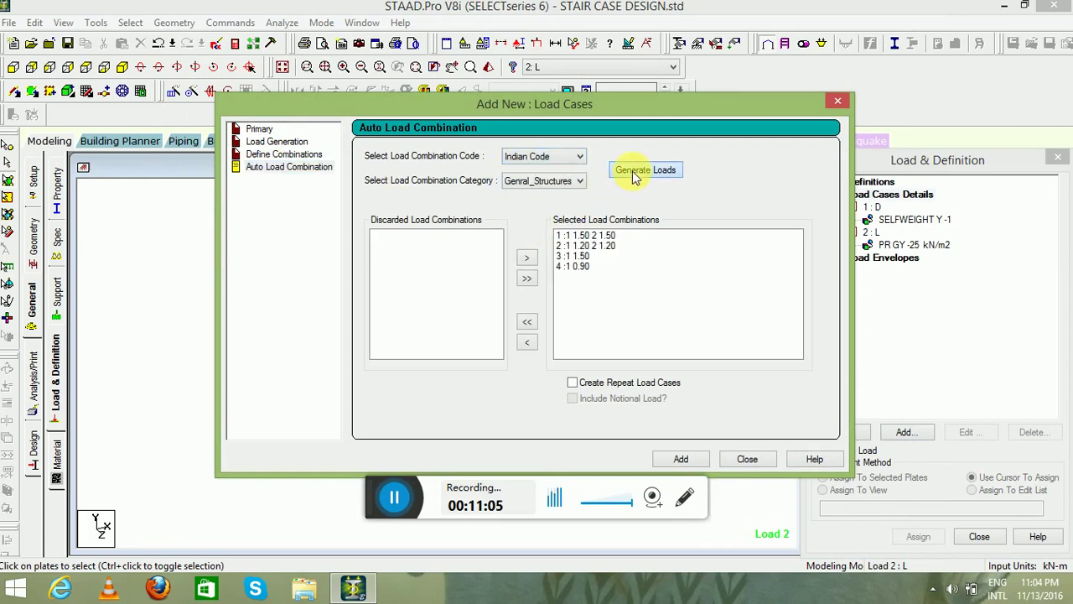
click(683, 459)
click(747, 459)
click(868, 358)
click(893, 333)
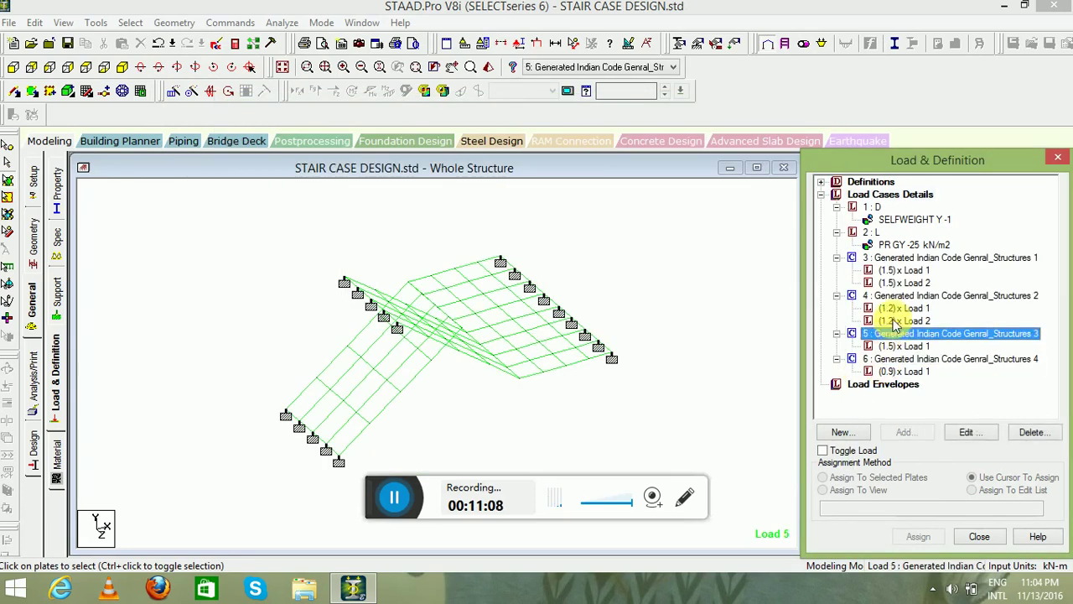
Add a Perform Analysis command to the staircase model with the No Print option.
click(904, 282)
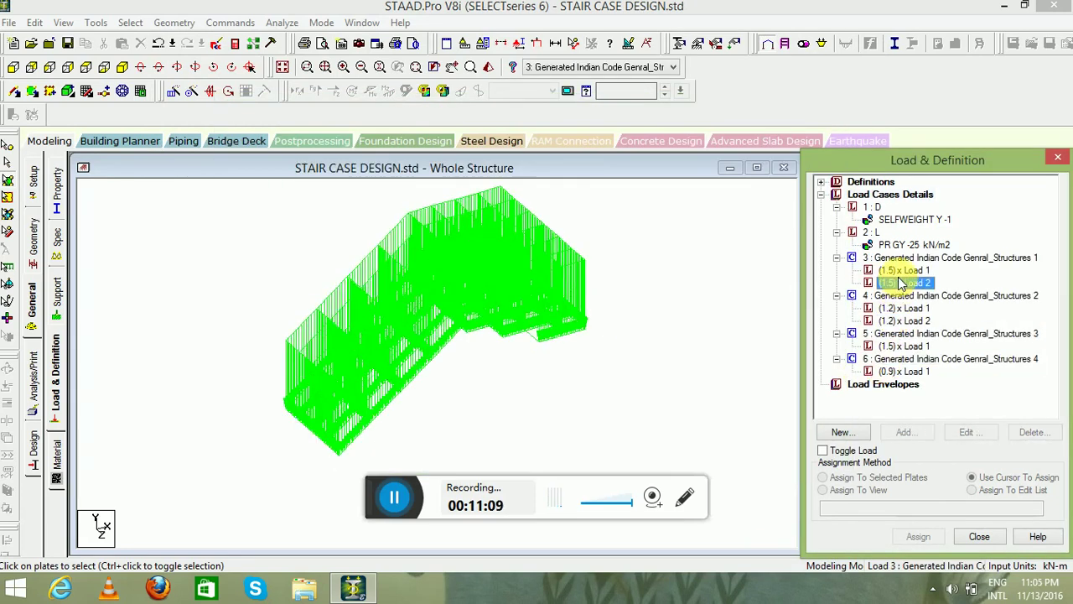
click(34, 382)
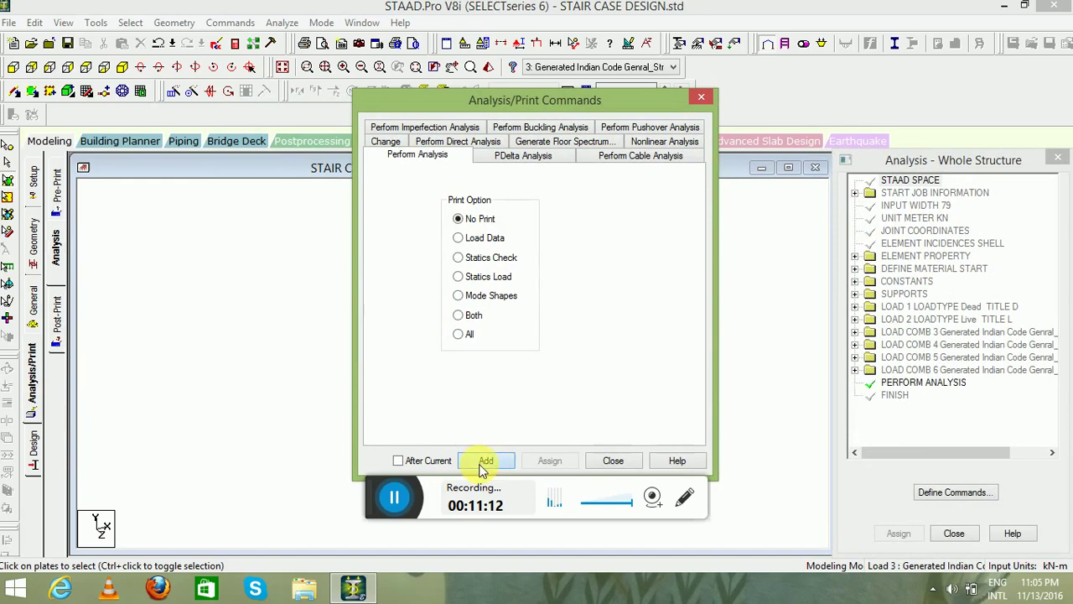
click(613, 461)
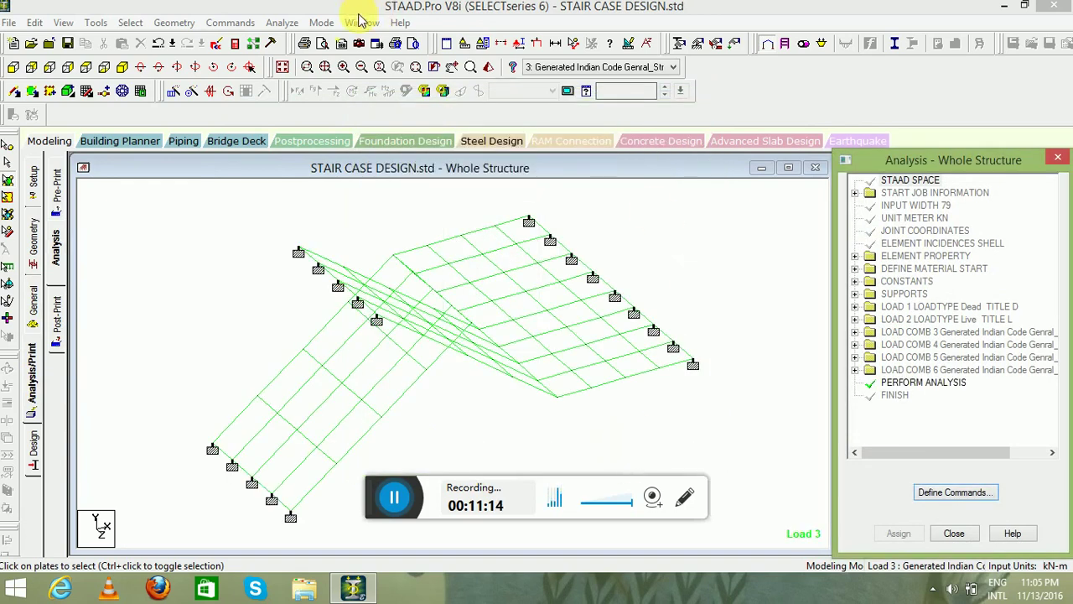
Save the modified structure, run the analysis and stay in modeling mode once it is done.
click(281, 22)
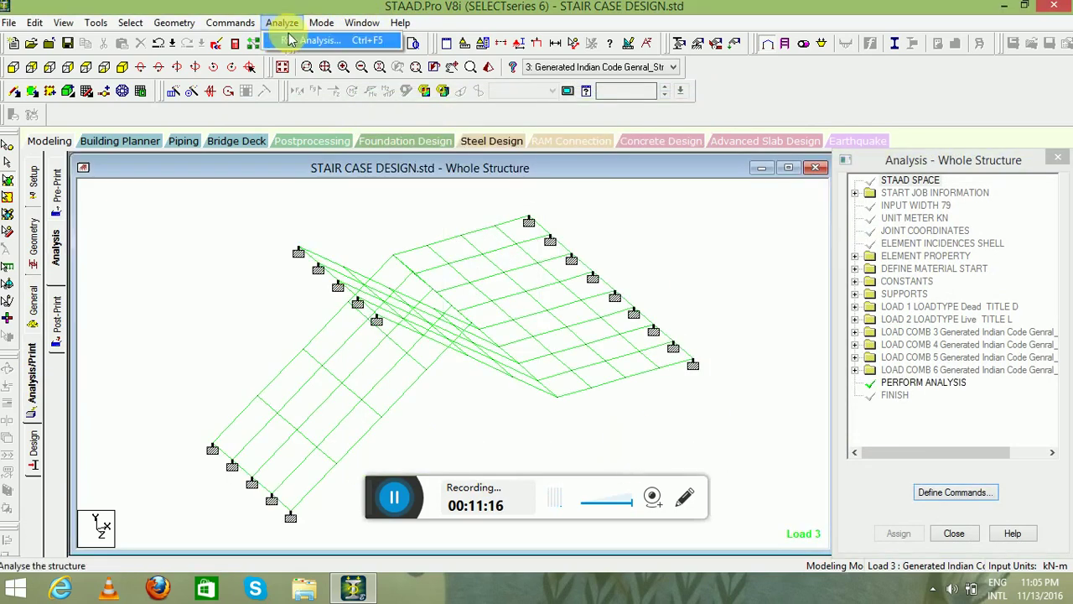
click(309, 40)
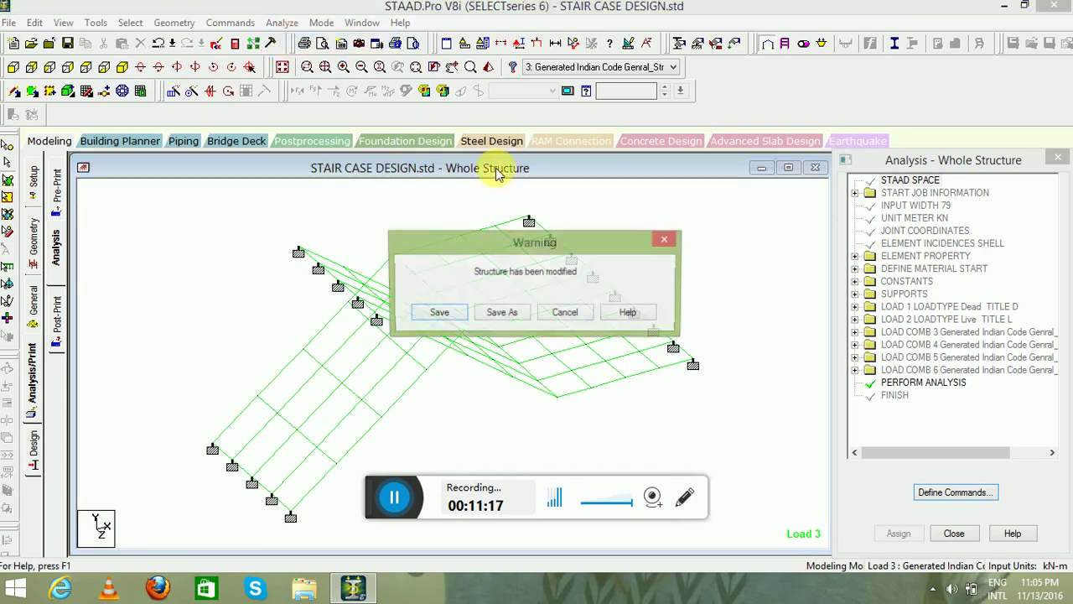
click(438, 313)
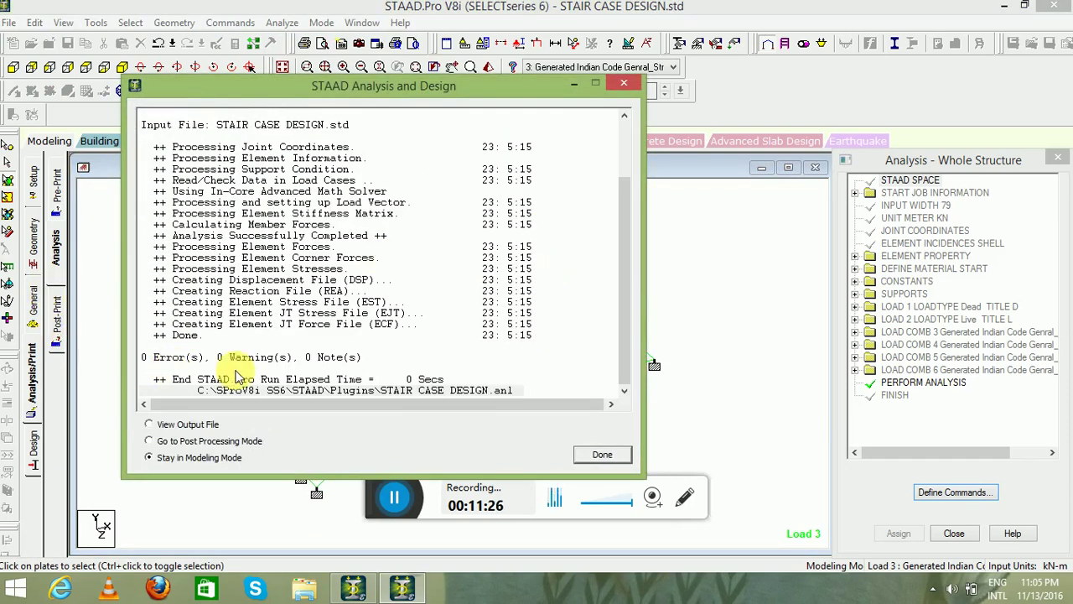
click(597, 454)
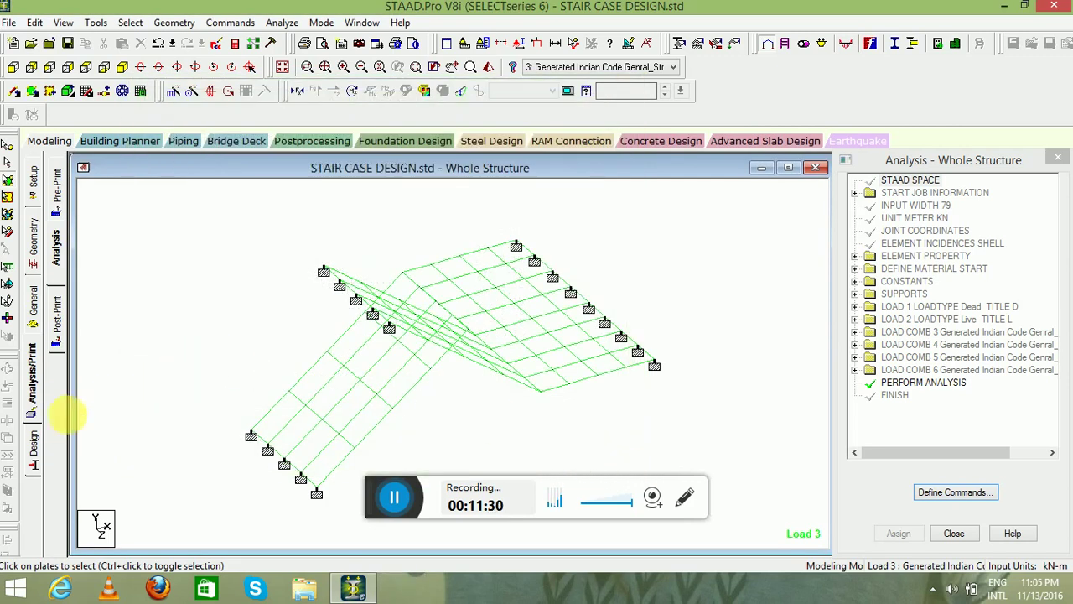
Open the concrete design settings and set the current design code to IS456.
click(34, 449)
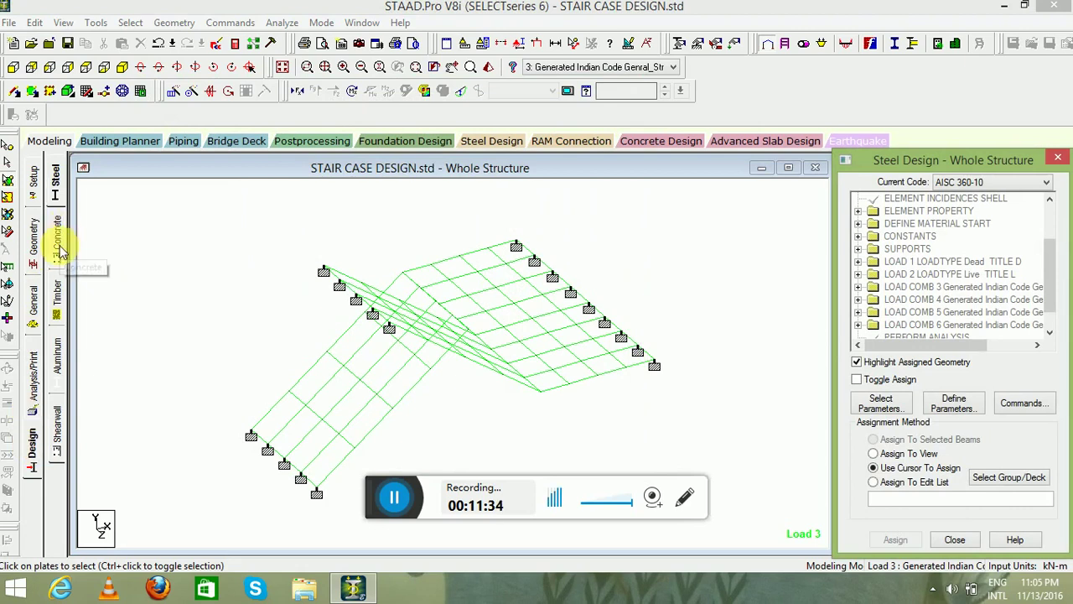
click(58, 248)
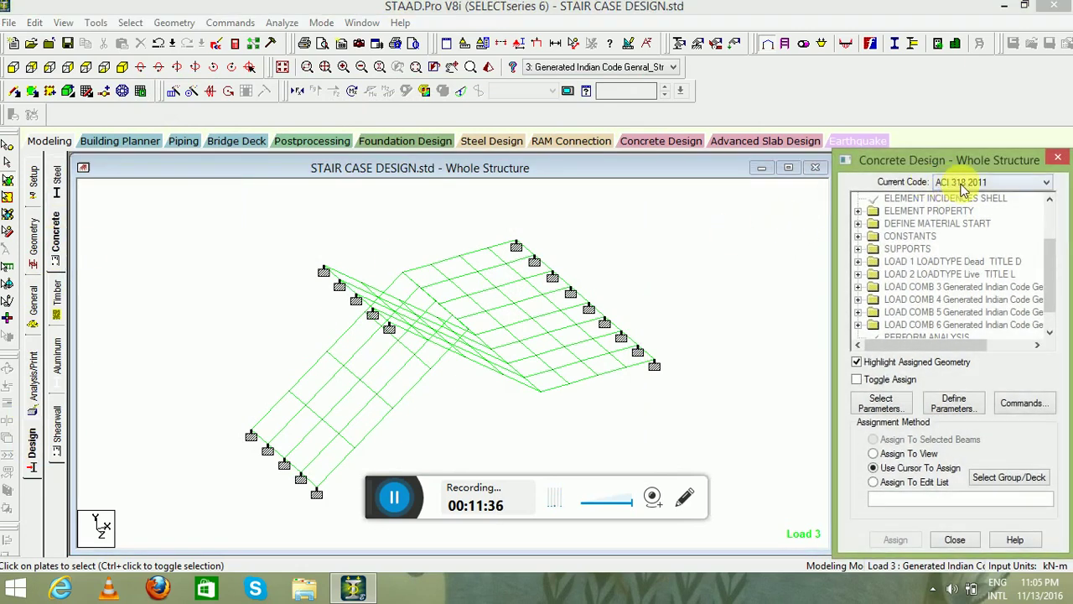
click(966, 184)
click(961, 382)
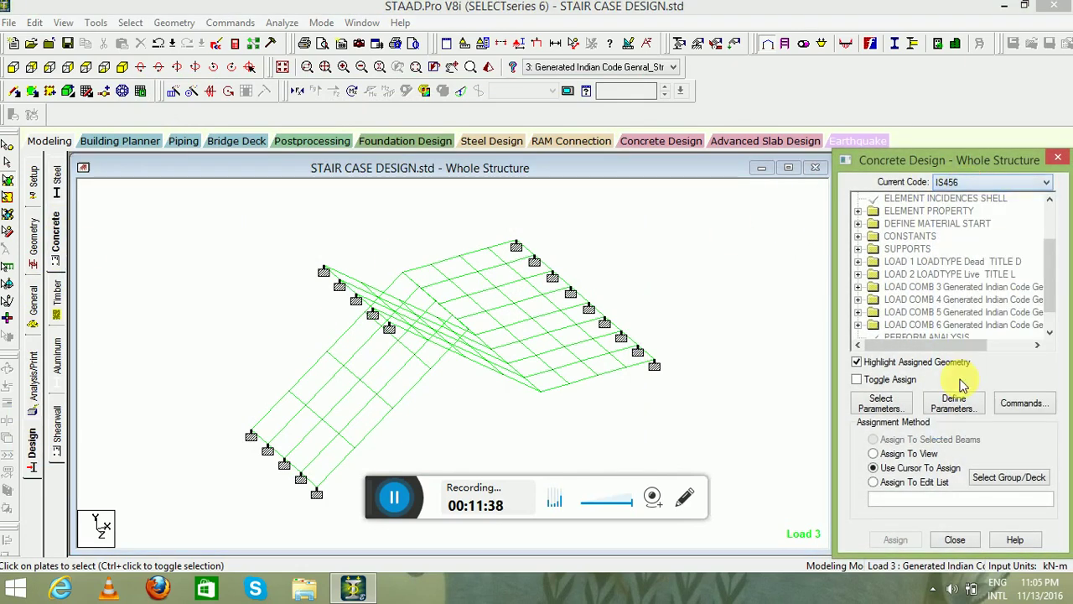
Choose only Fc (concrete compressive strength) and Fymain (main reinforcement yield strength) as the selected design parameters.
click(895, 408)
click(862, 388)
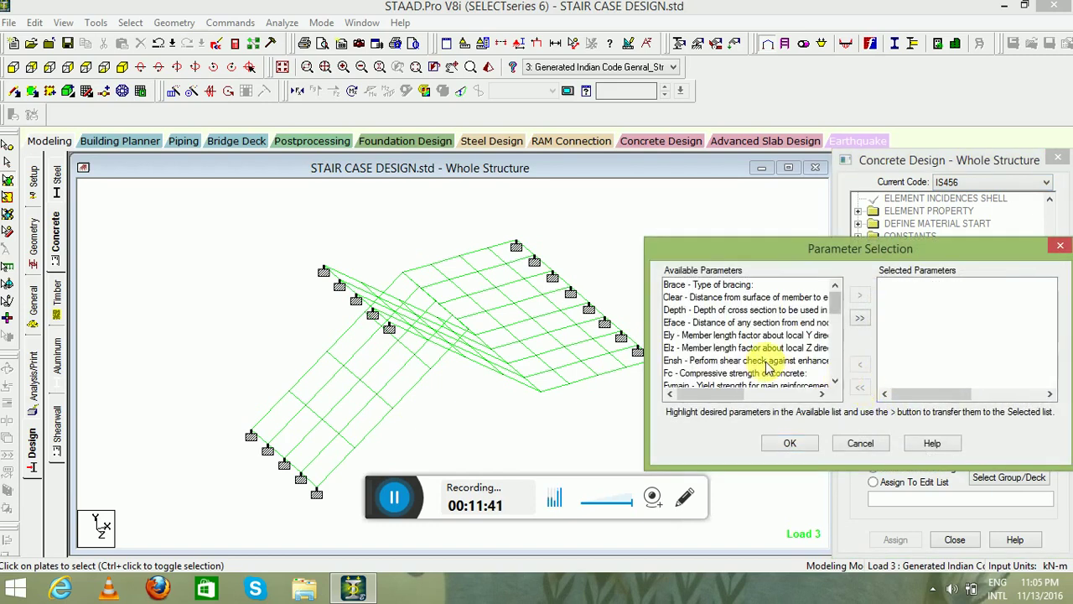
double_click(696, 372)
click(697, 374)
double_click(696, 379)
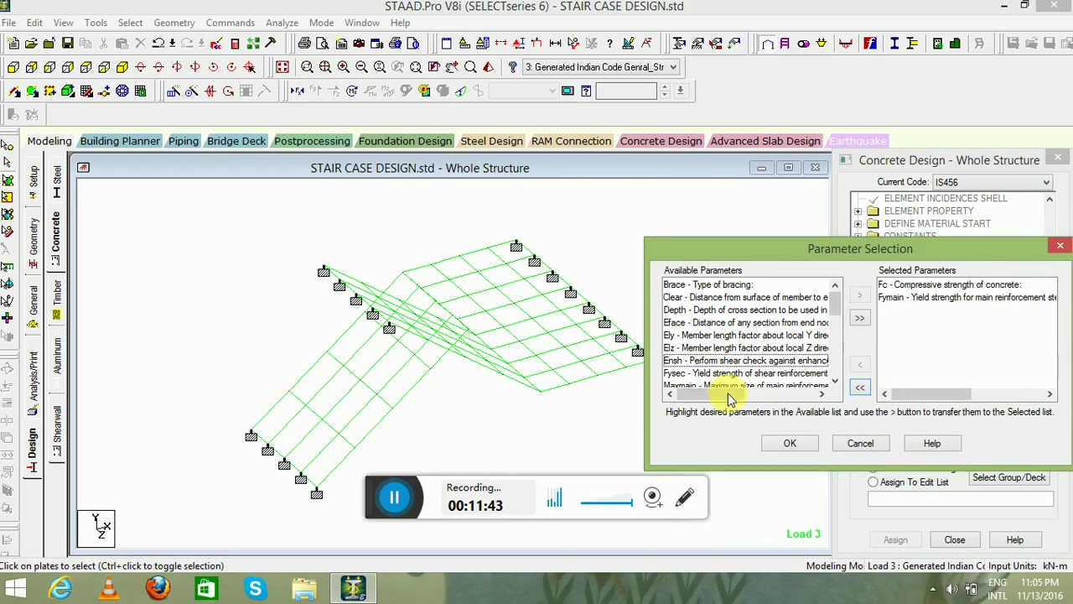
click(790, 443)
Define and add the design parameters FC as 40000 kN/m2 and FYMAIN as 415000 kN/m2.
click(952, 406)
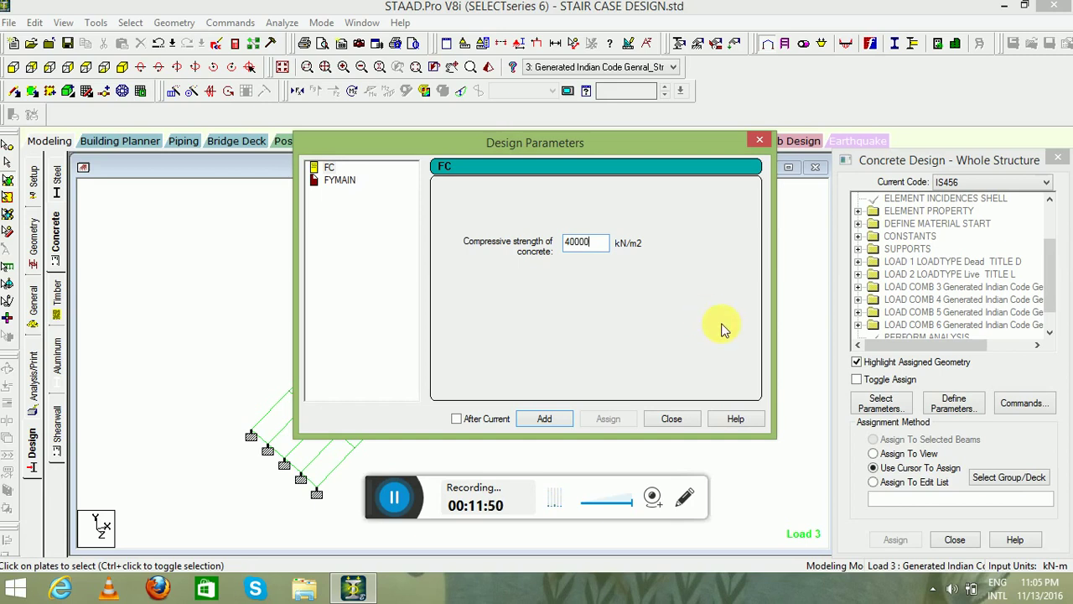
click(337, 179)
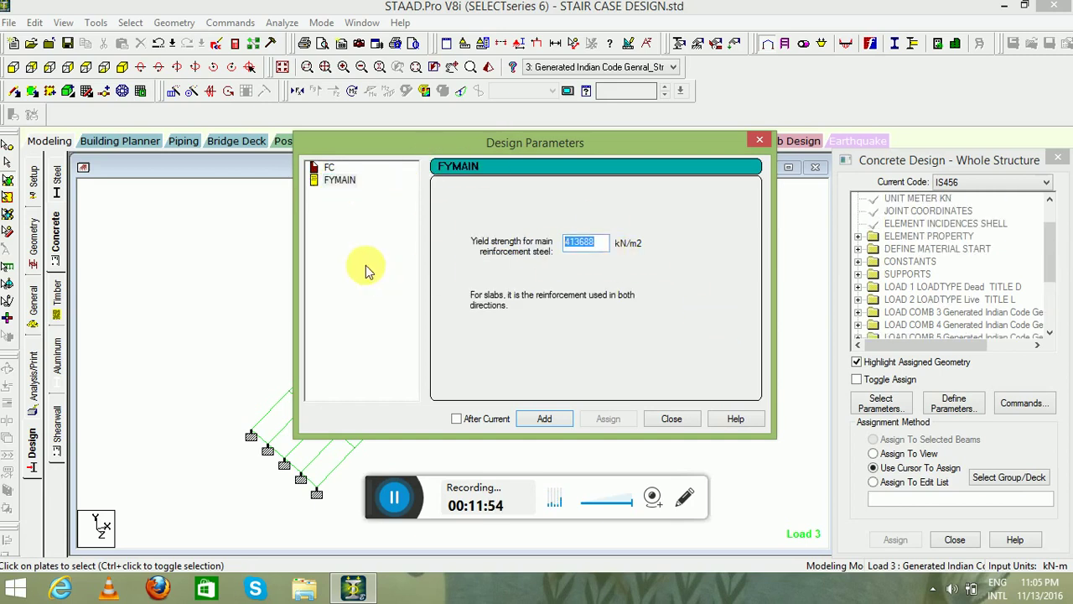
click(671, 419)
Assign the FC 40000 and FYMAIN 415000 parameters to the whole staircase using Assign To View.
drag(1050, 256, 1049, 302)
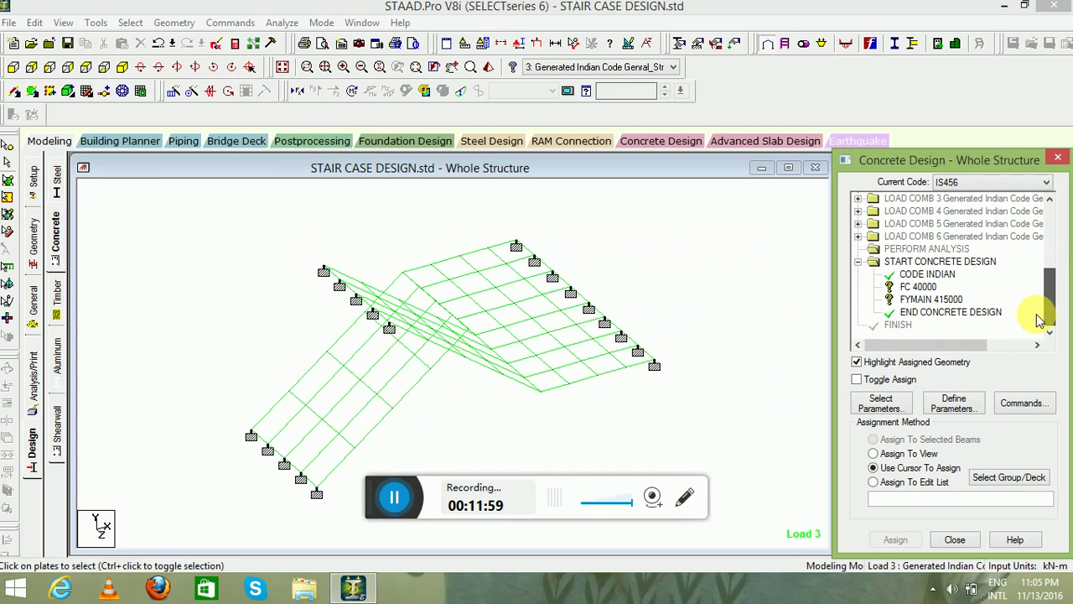
click(918, 287)
click(910, 455)
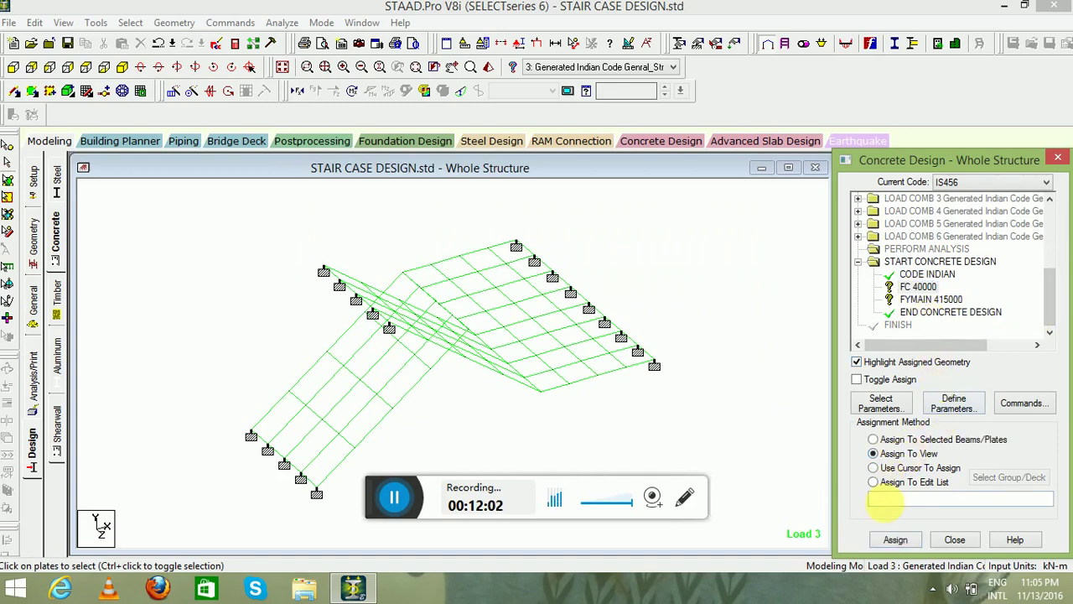
click(895, 539)
click(953, 399)
click(923, 299)
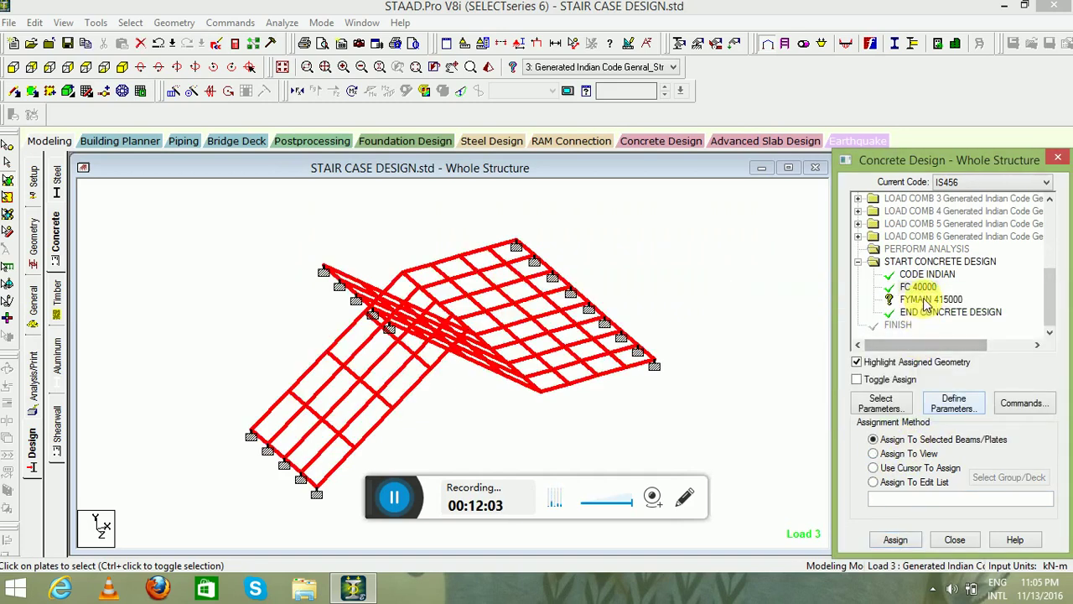
click(898, 540)
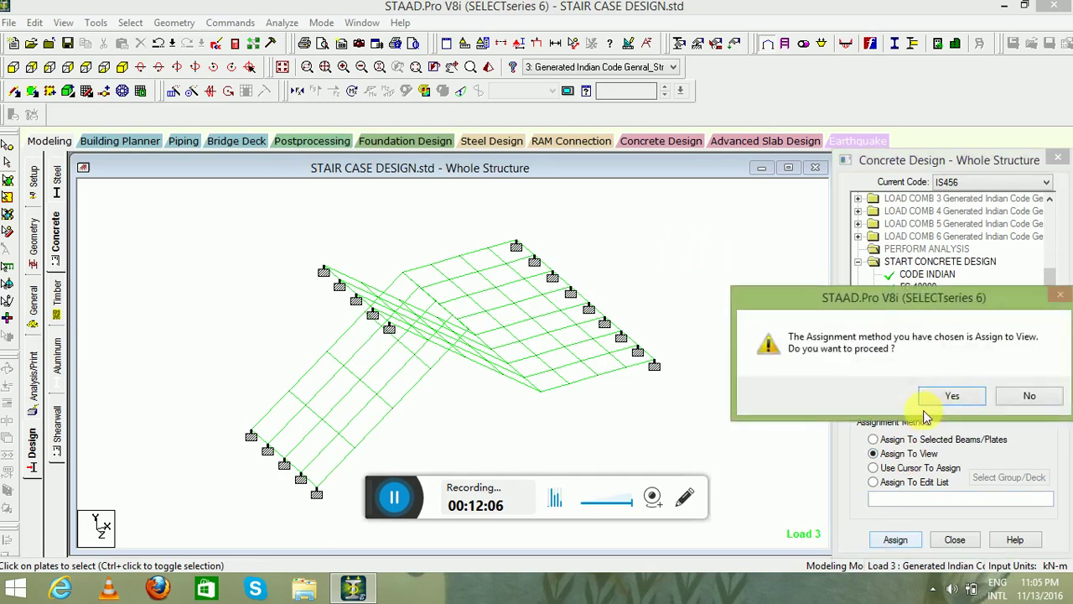
click(950, 396)
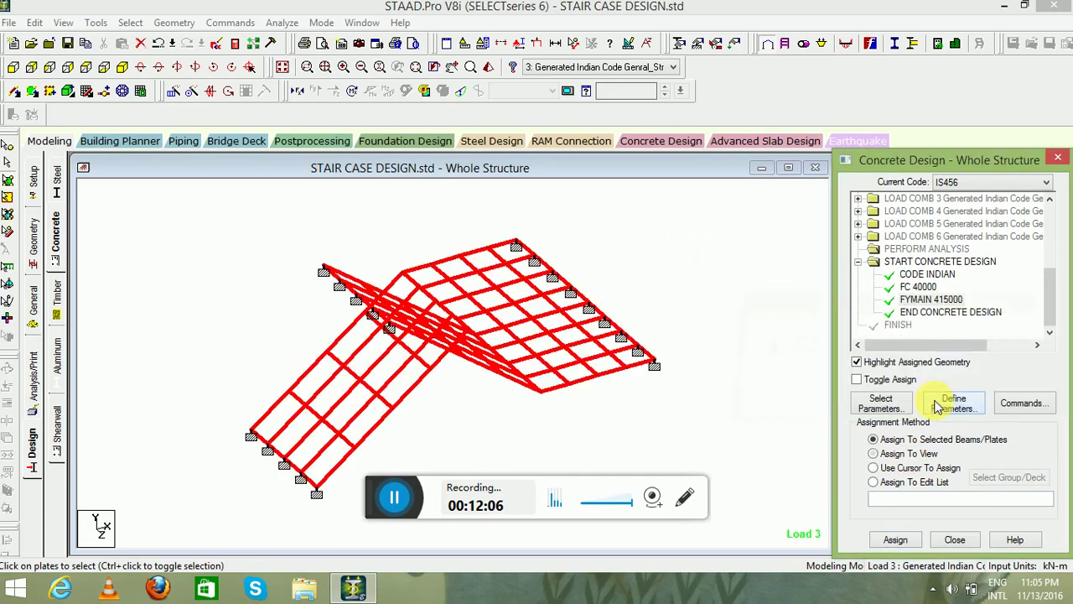
Add the DESIGN SLAB/ELEMENT command to the concrete design commands.
click(1025, 404)
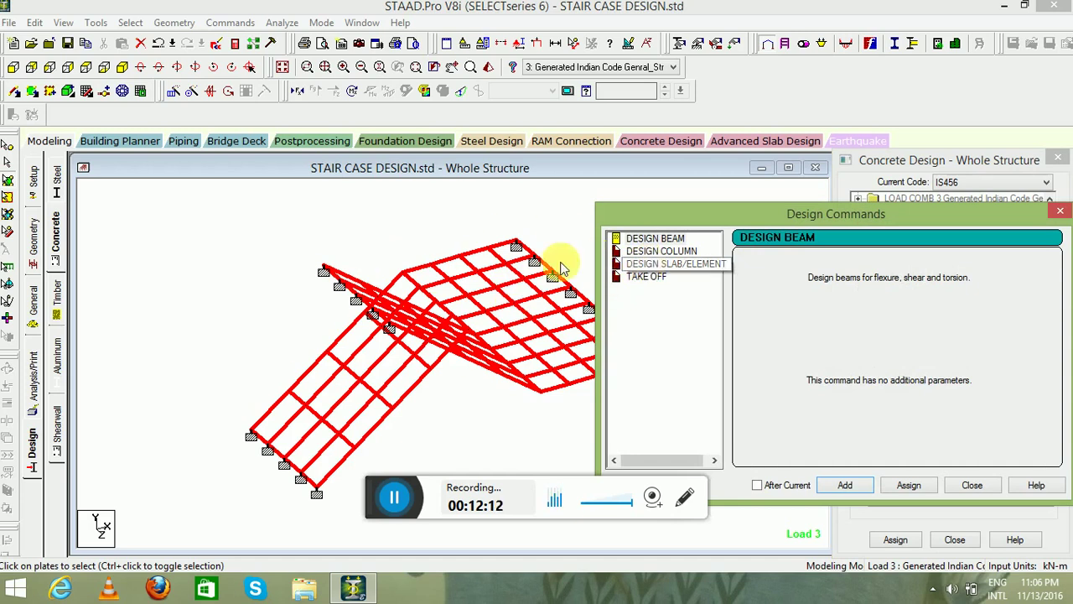
click(684, 265)
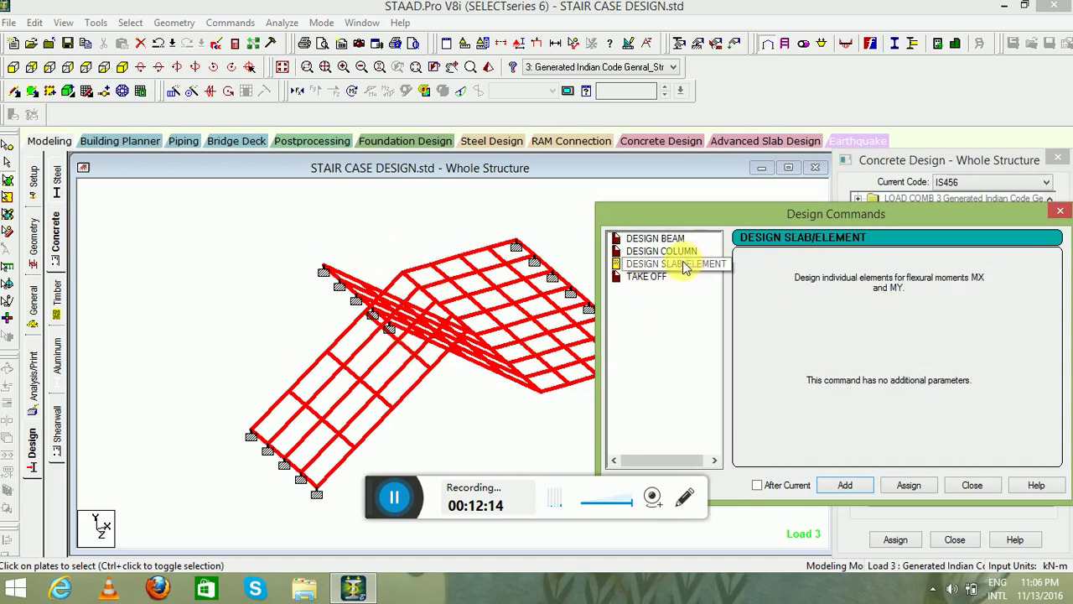
click(846, 484)
click(972, 485)
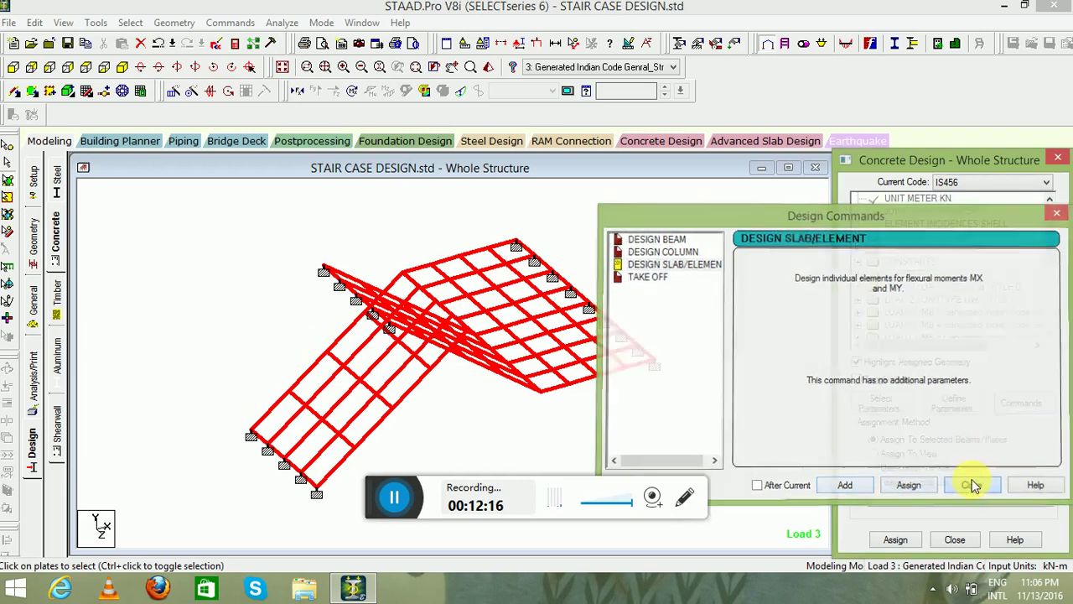
Select all the staircase plates and assign the DESIGN ELEMENT command to them.
scroll(749, 294, down, 2)
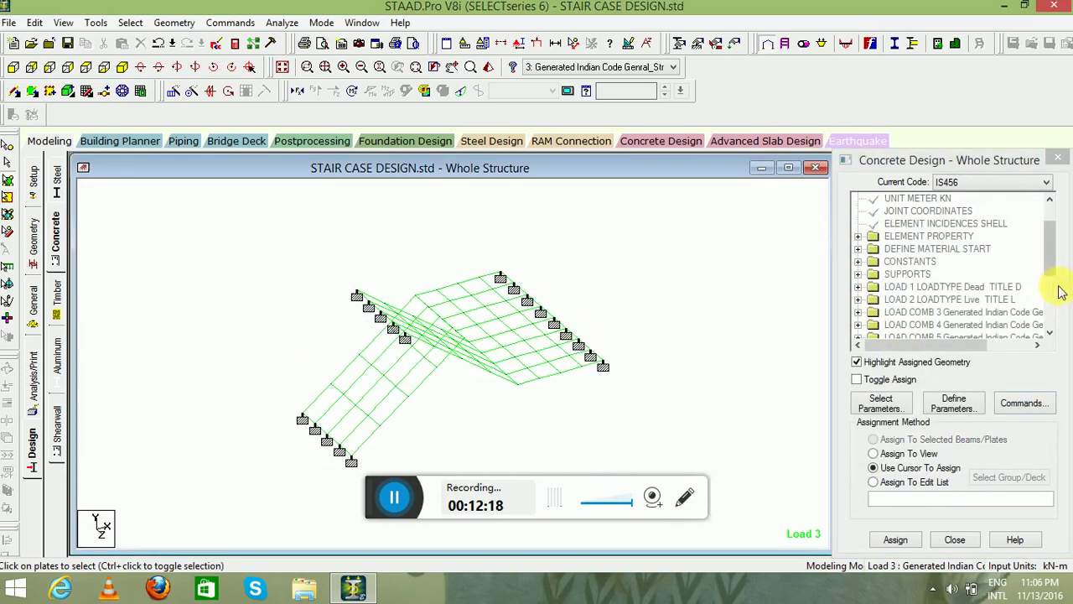
scroll(1053, 276, down, 3)
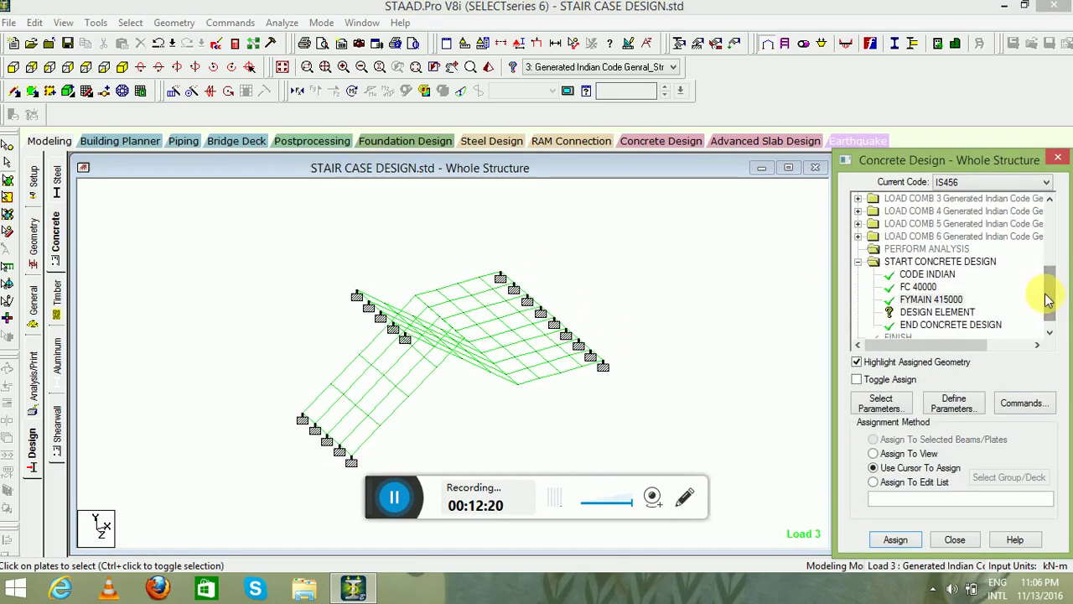
click(954, 317)
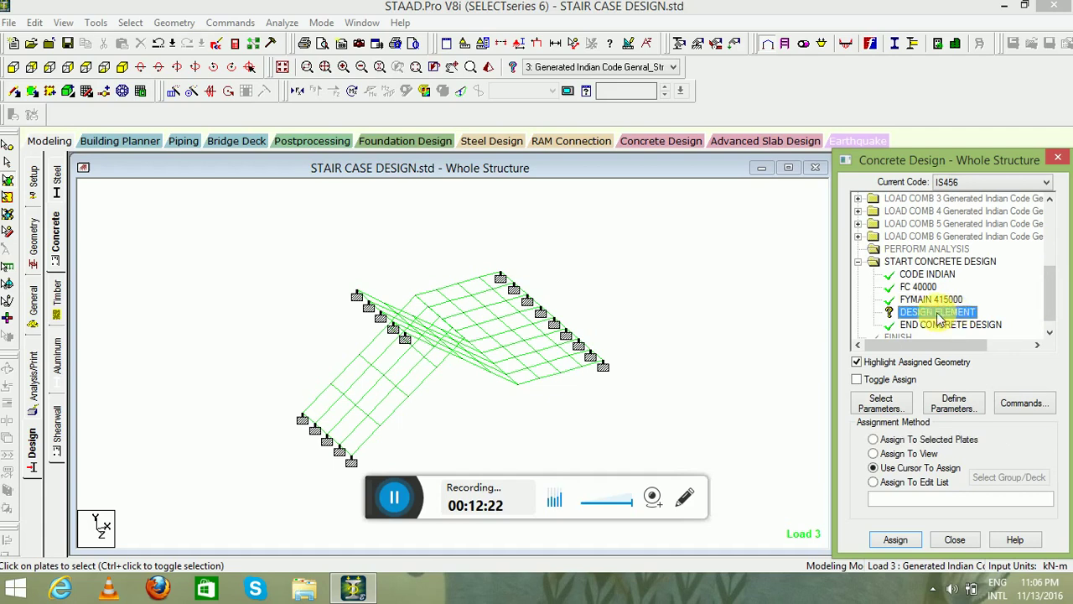
drag(156, 208, 738, 498)
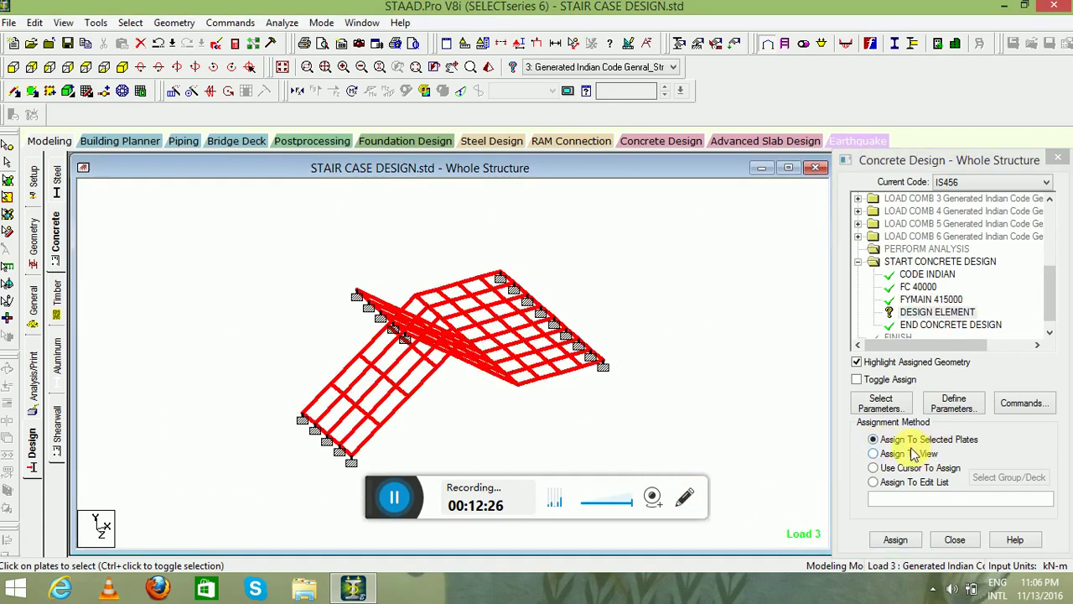
click(899, 541)
click(953, 394)
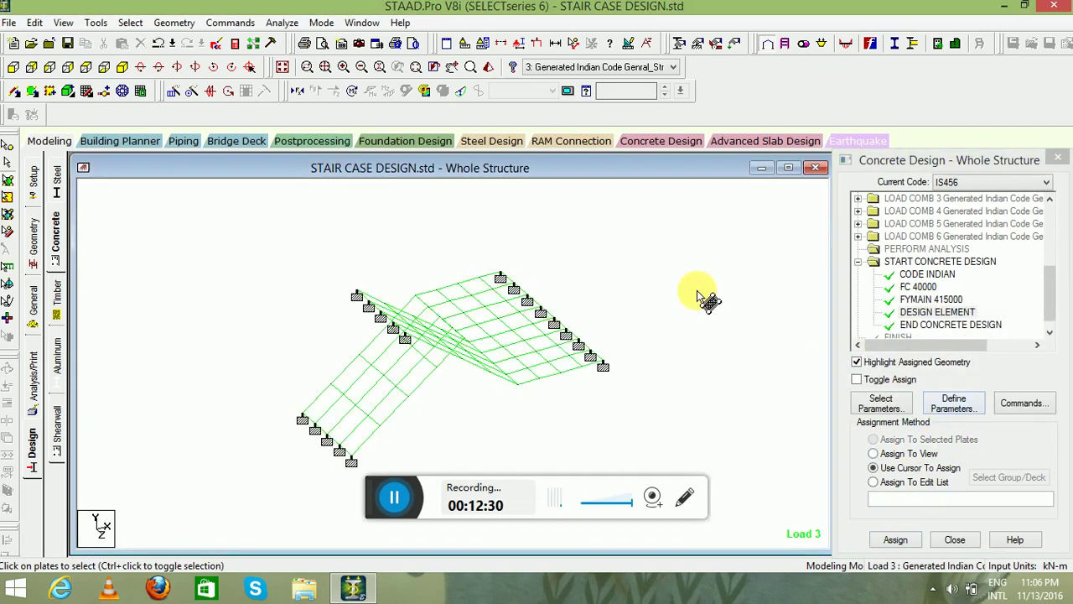
Save the structure, run the analysis with the concrete design again and open the output file.
click(283, 23)
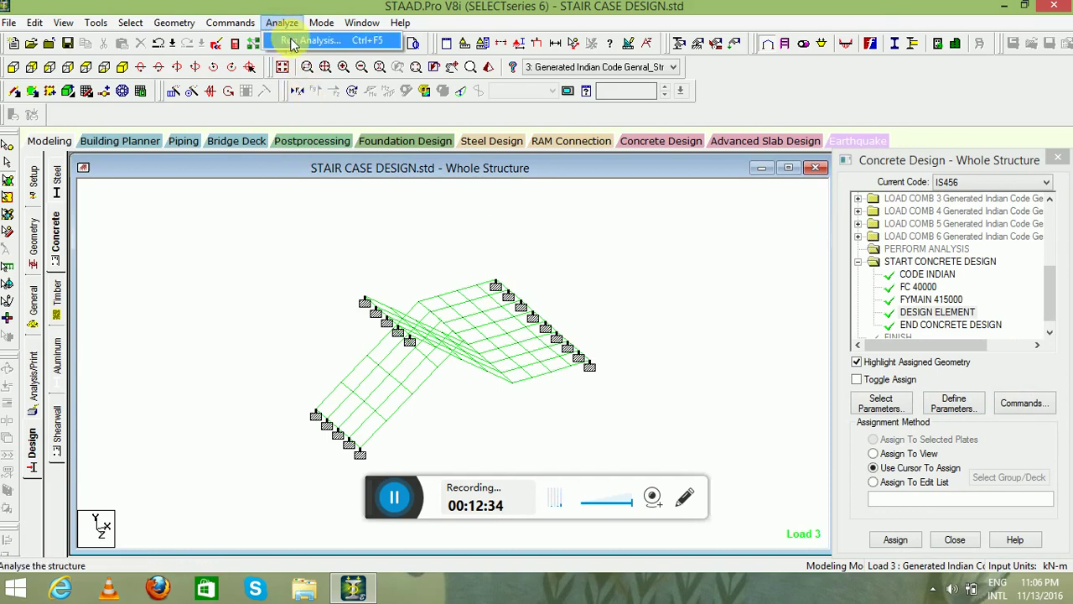
click(294, 39)
click(439, 330)
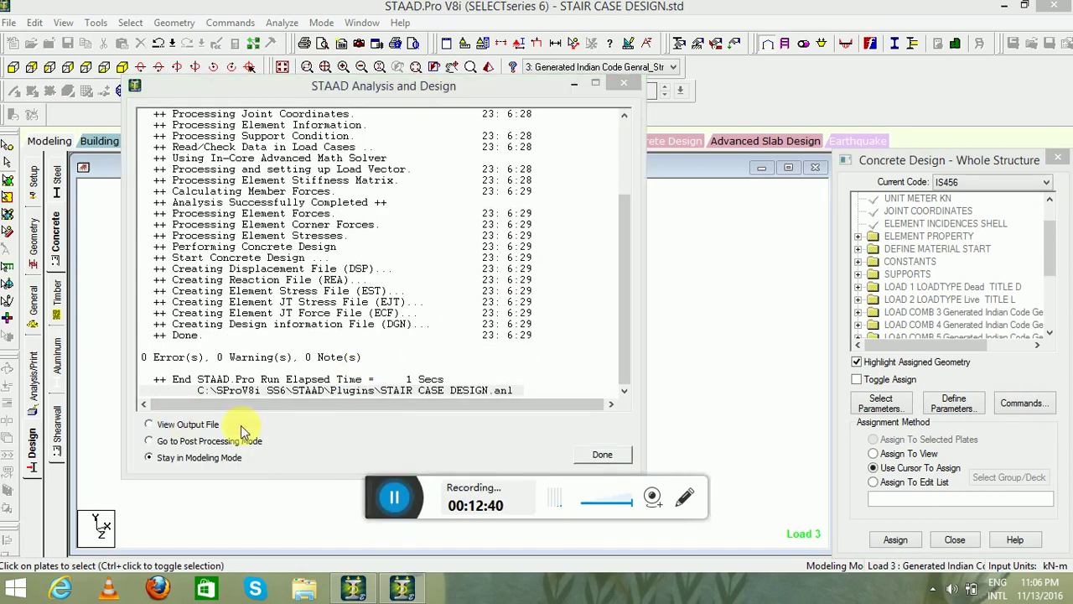
click(150, 424)
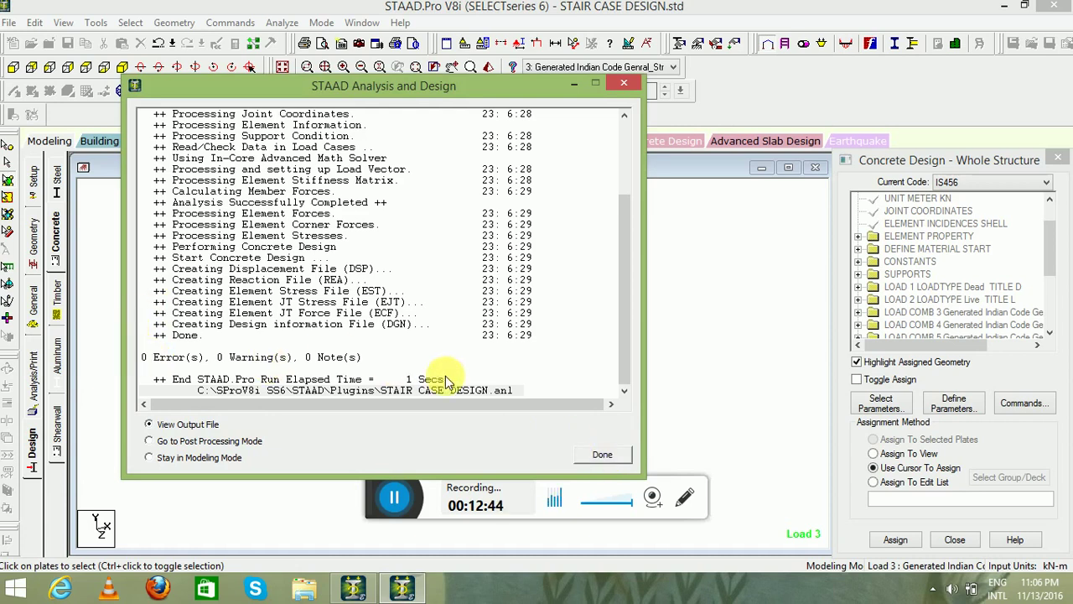
click(597, 454)
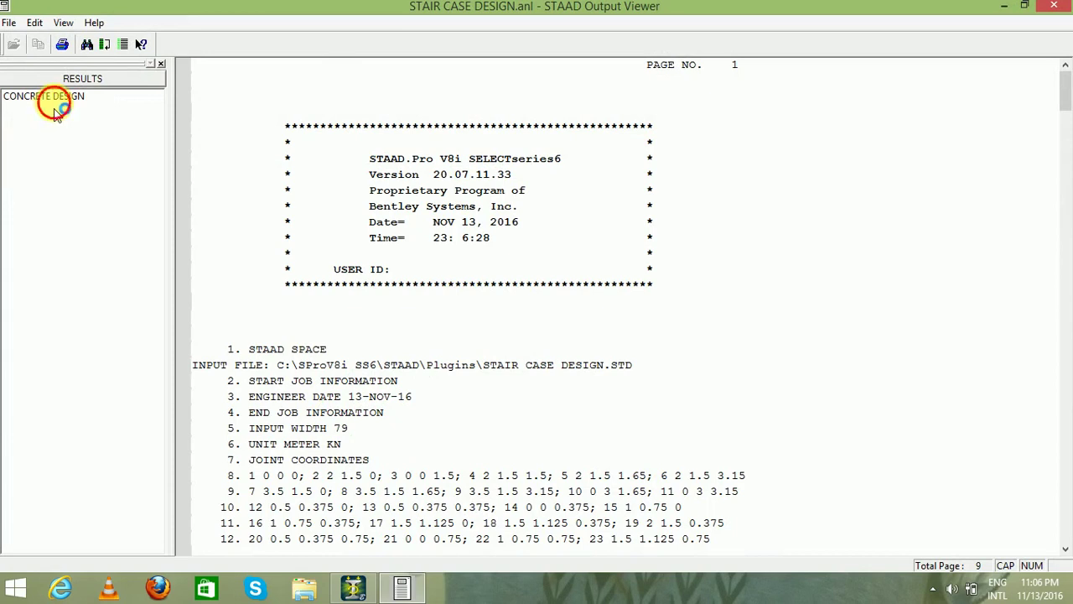
Review the concrete design results, examining the longitudinal and transverse reinforcement and moments in the element design summary.
click(54, 107)
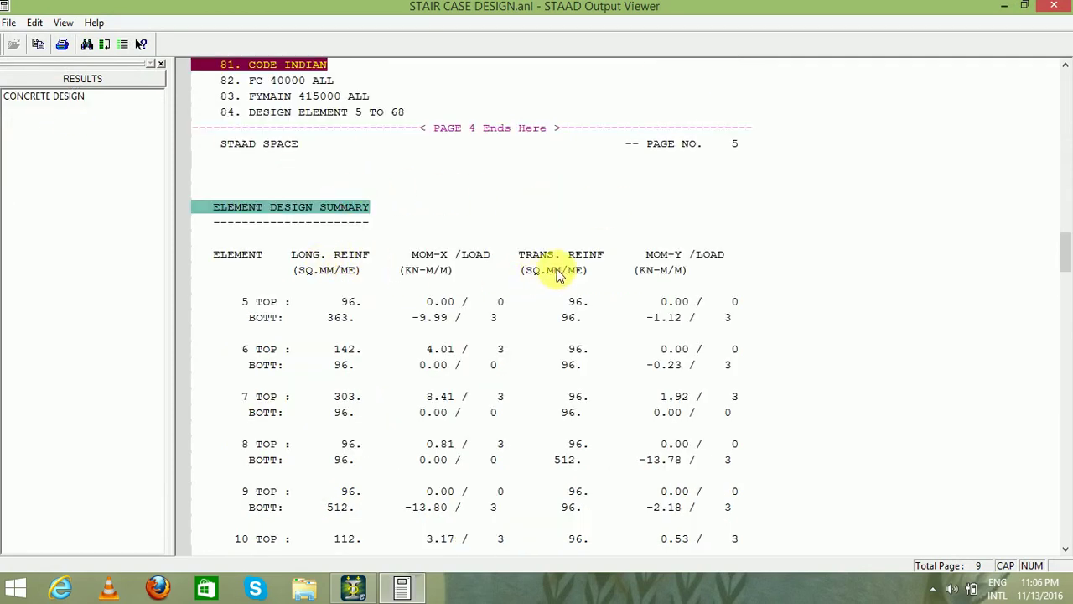
scroll(575, 243, down, 20)
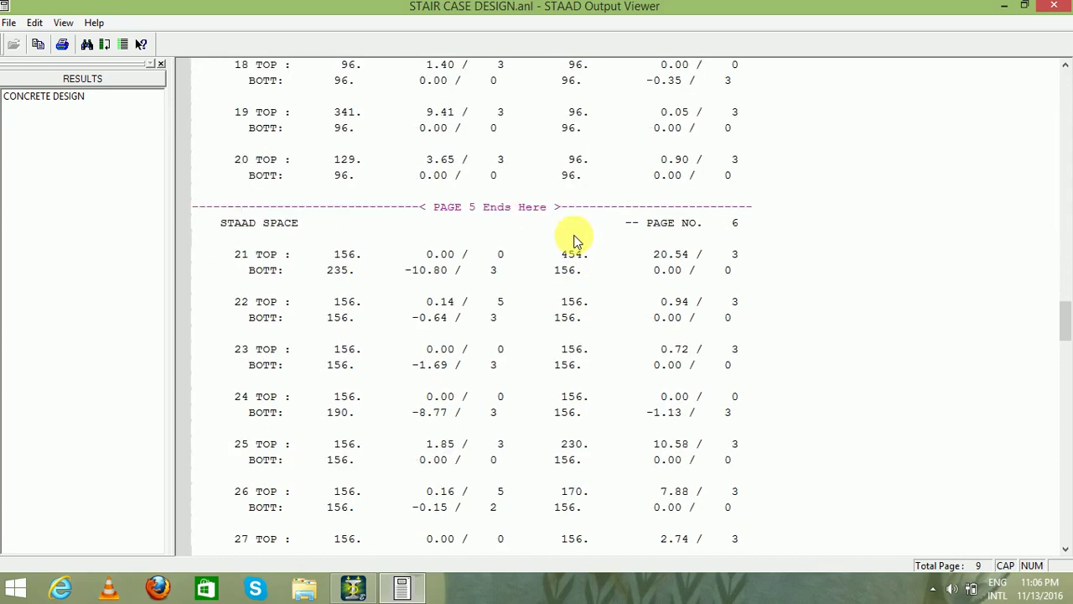
scroll(575, 242, down, 20)
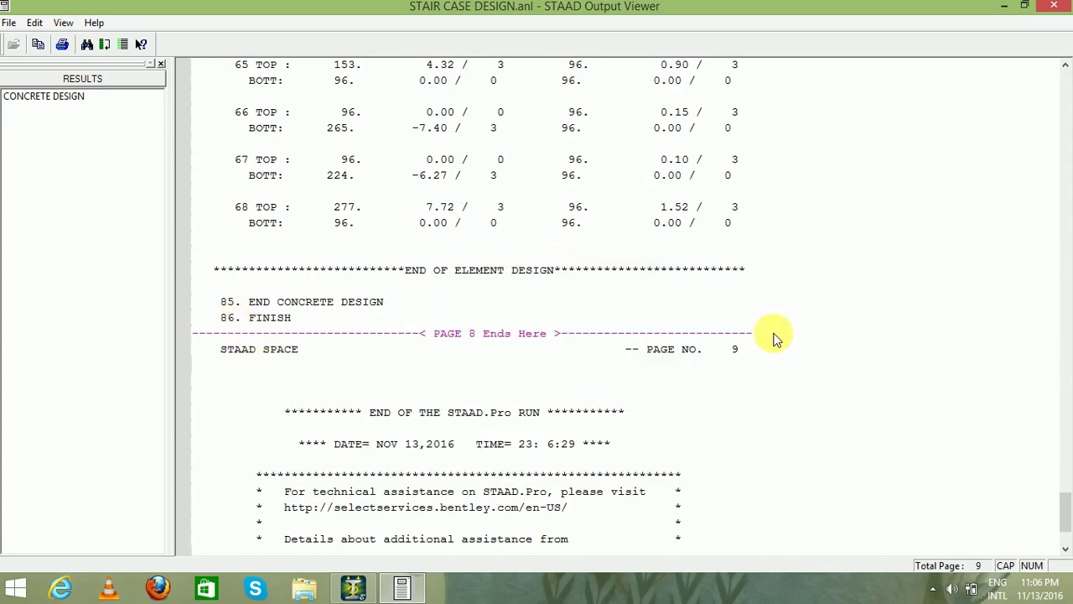
scroll(806, 318, up, 11)
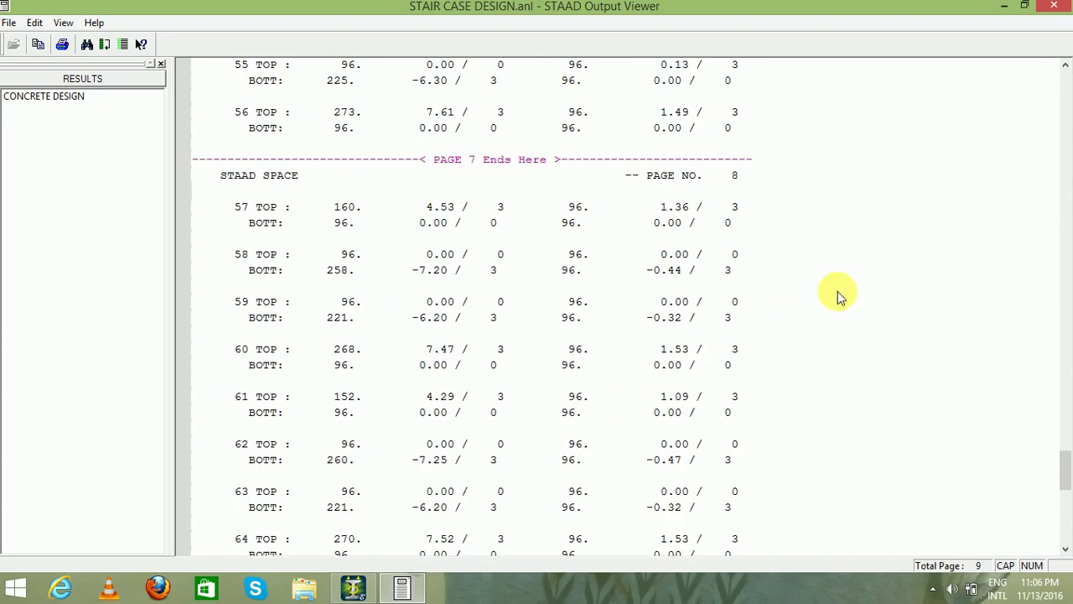
Close the design output file and enter the postprocessing mode with all six load cases selected for the results.
click(1063, 7)
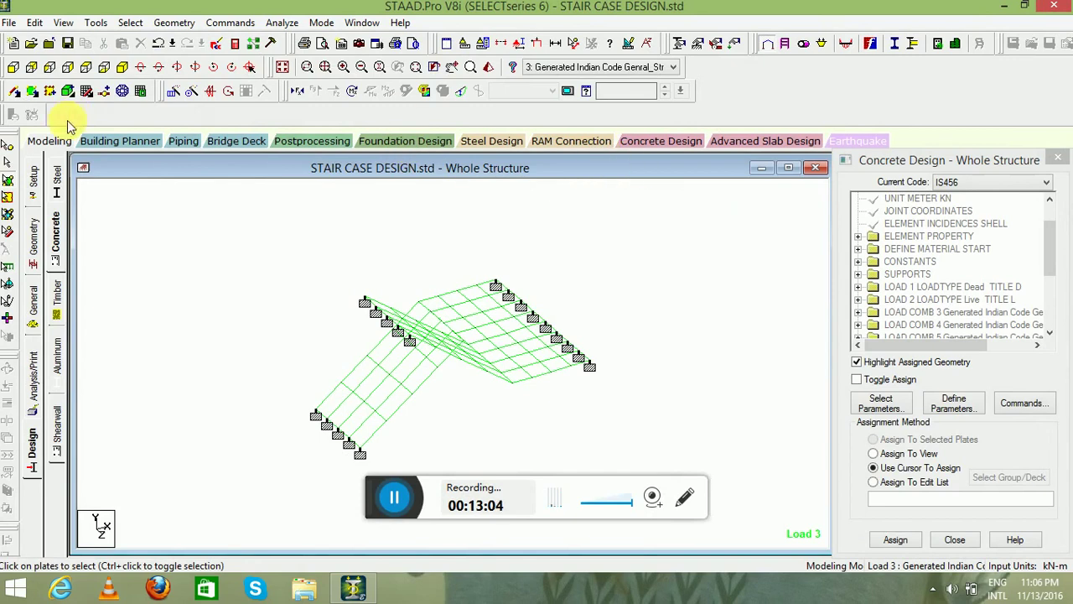
click(309, 141)
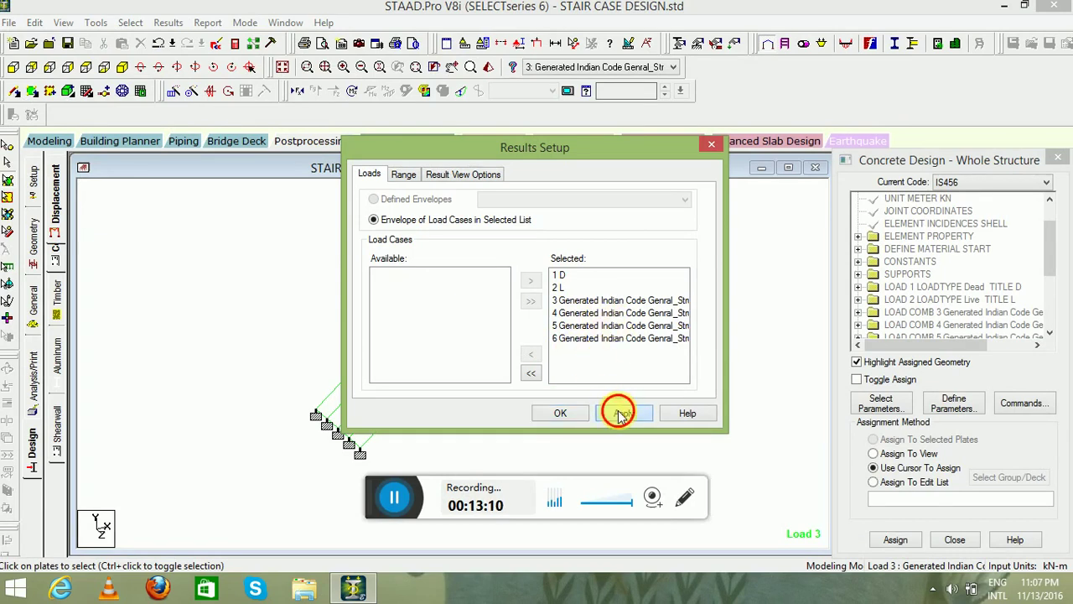
click(560, 413)
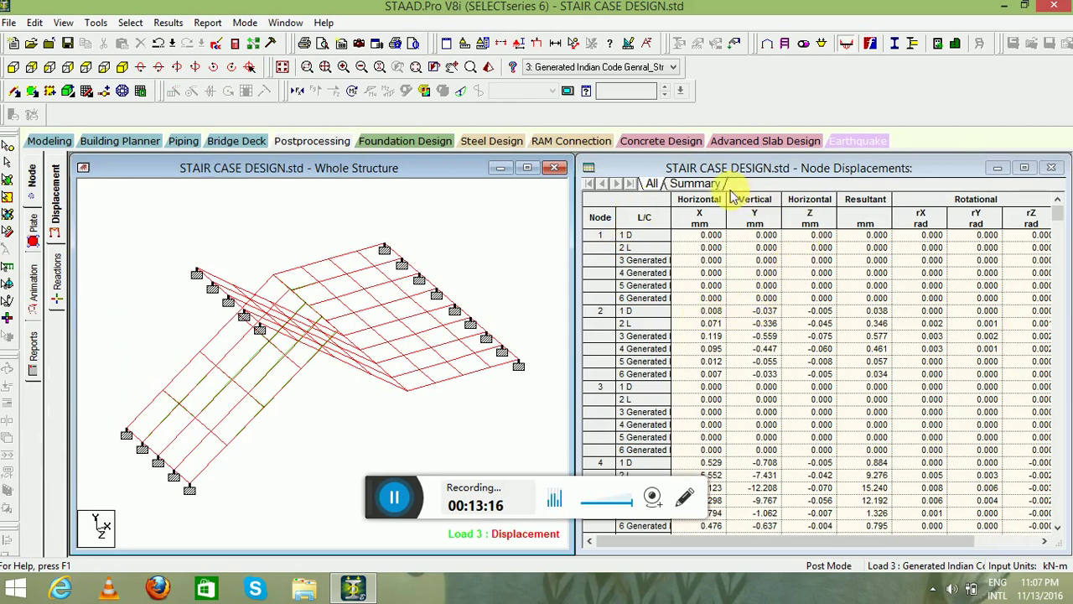
Examine the node displacement summary and the support reactions of the staircase.
click(697, 184)
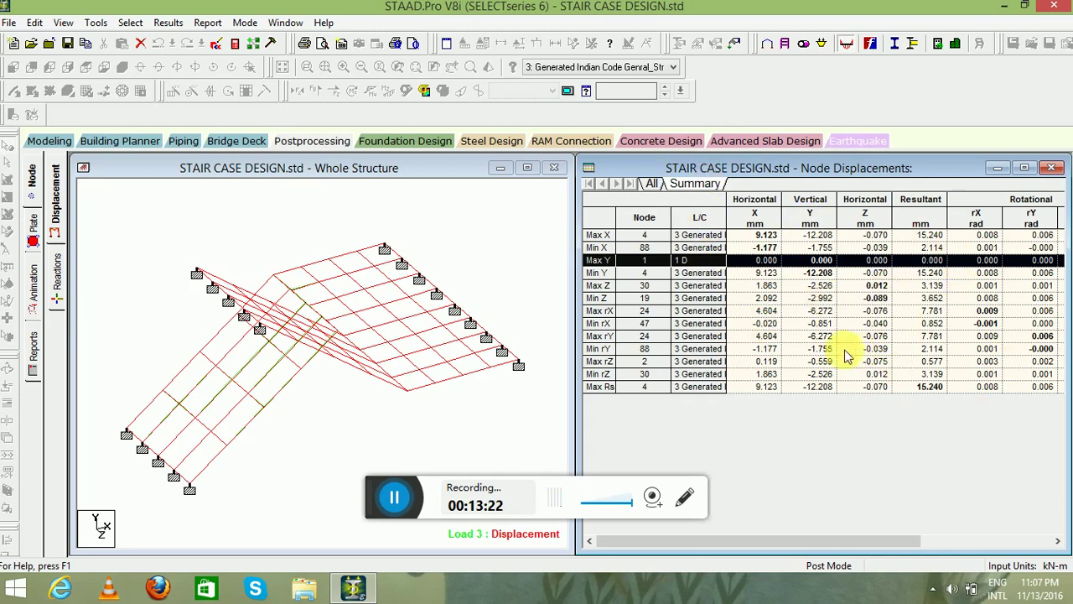
click(59, 280)
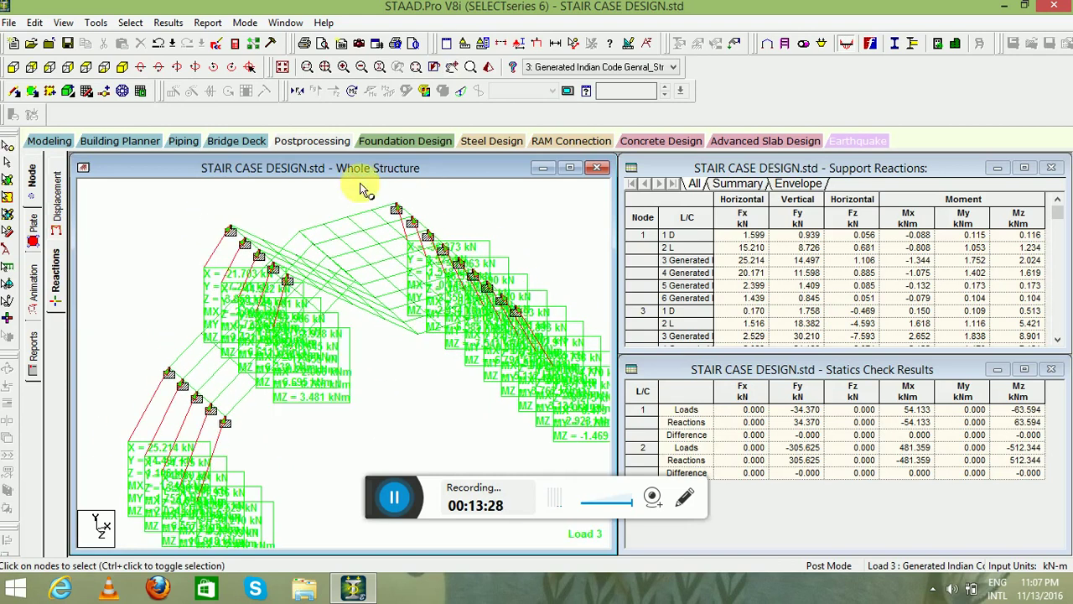
Inspect the node coordinates and edge lengths of landing plate 22.
click(8, 179)
double_click(350, 228)
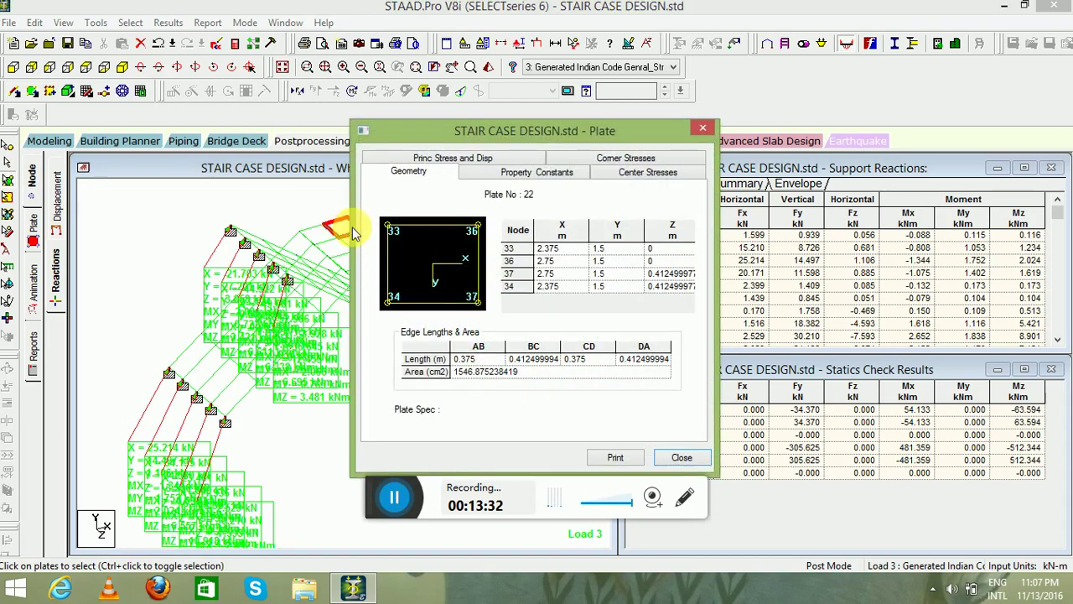
click(703, 128)
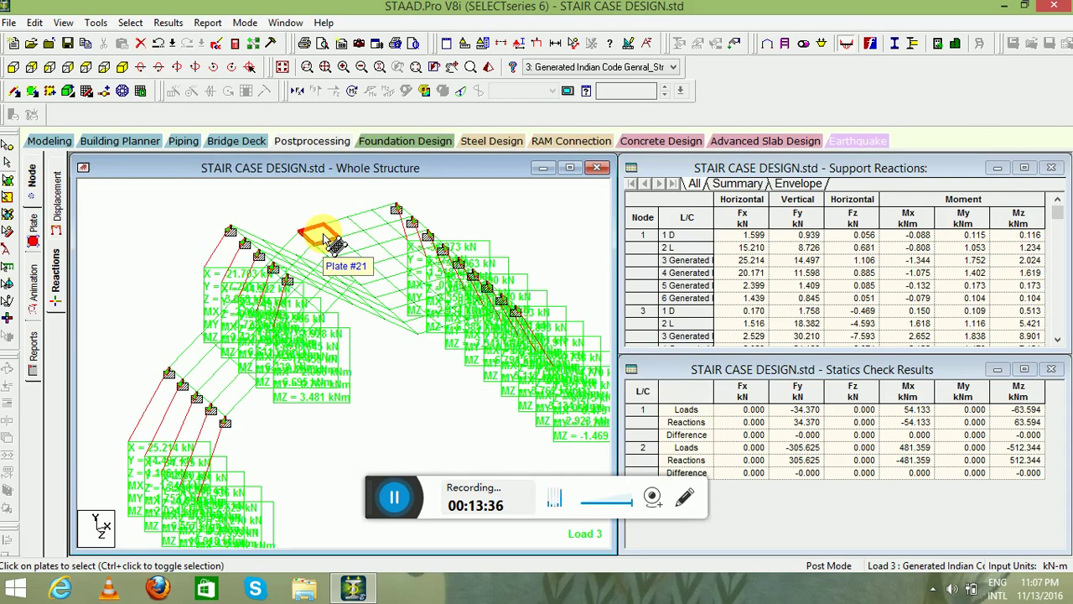
Examine the corner displacements and principal stresses of landing plate 21 under the live load and load combinations 3 and 4.
double_click(333, 243)
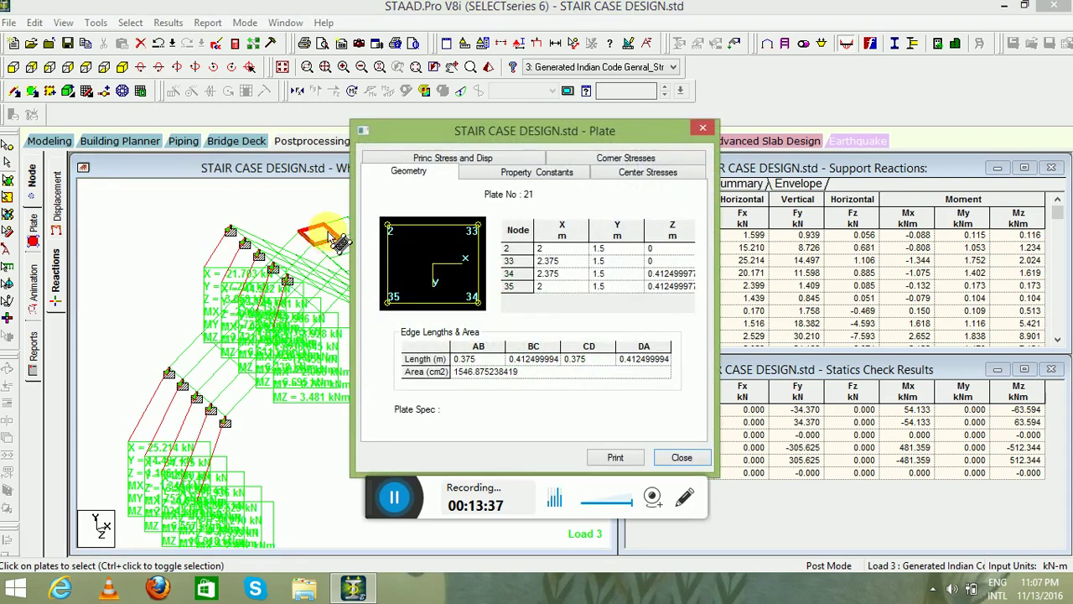
click(451, 158)
click(635, 218)
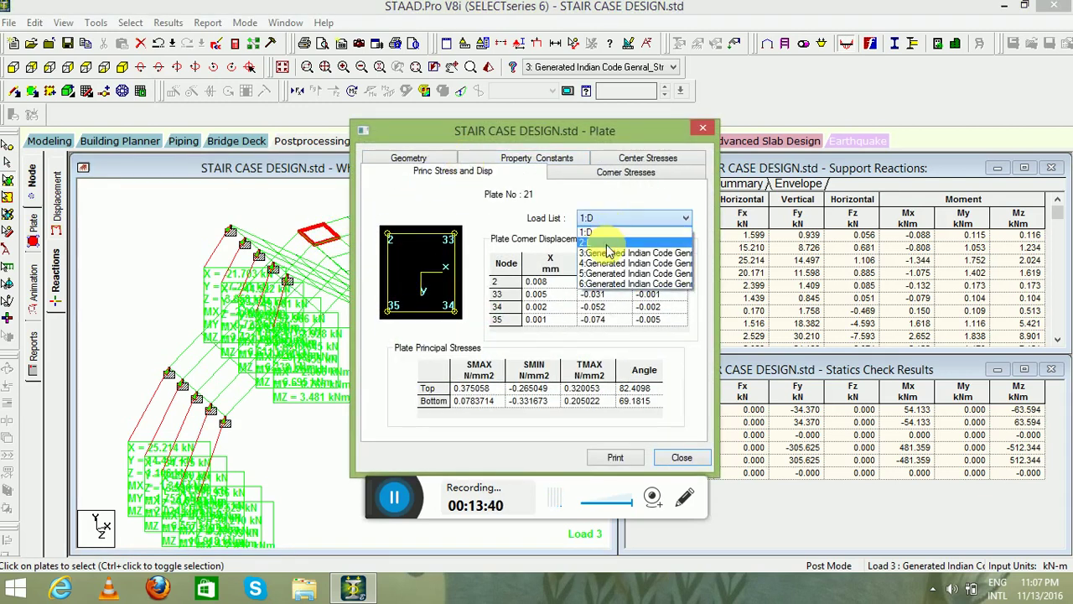
click(612, 241)
click(621, 219)
click(605, 252)
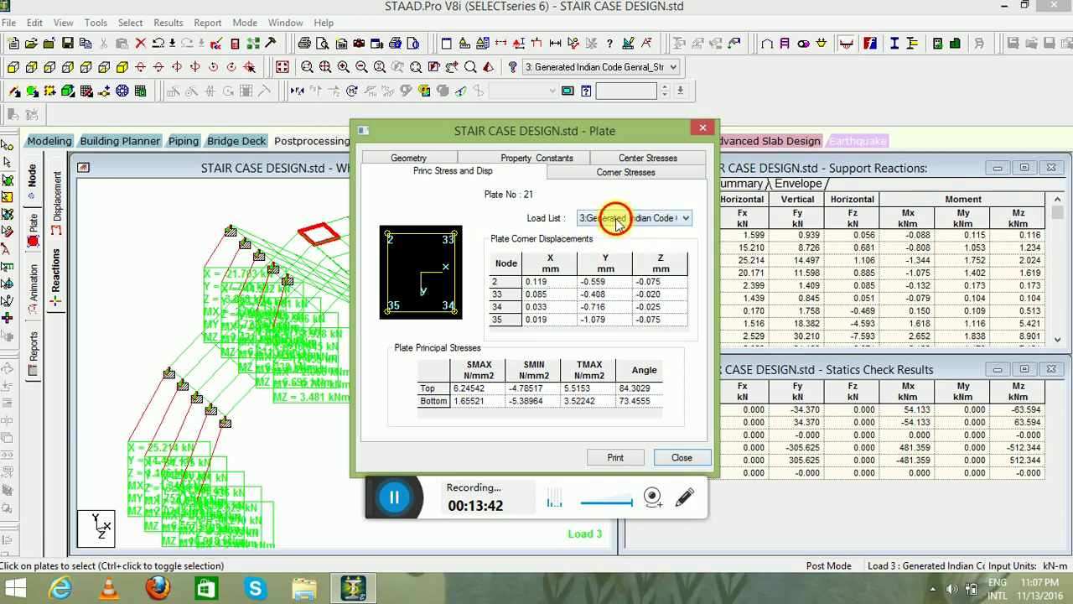
click(617, 218)
click(615, 216)
click(614, 217)
click(615, 262)
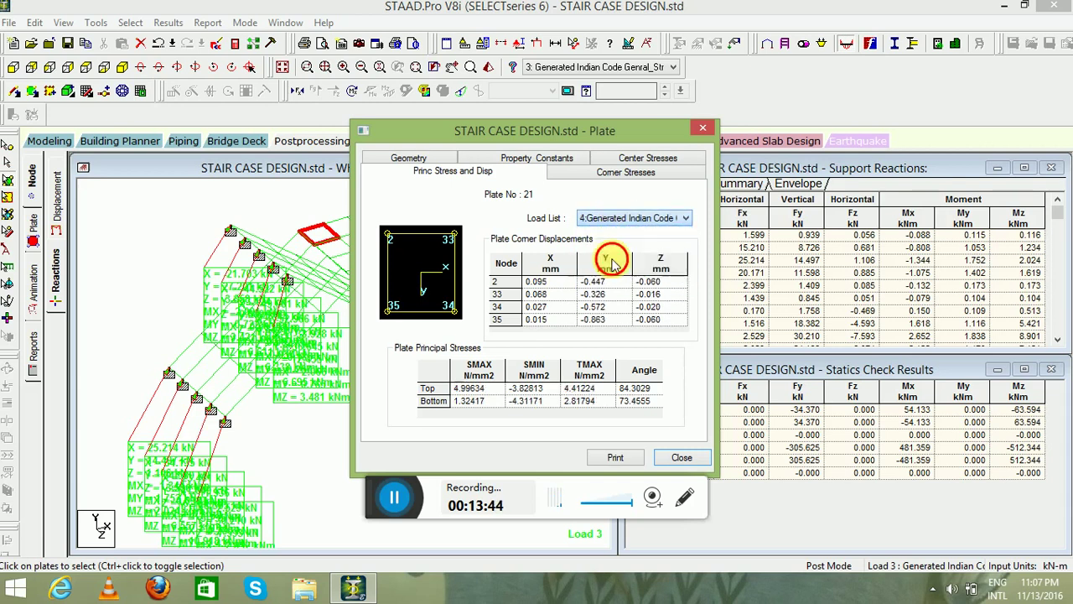
click(621, 218)
click(618, 264)
click(622, 220)
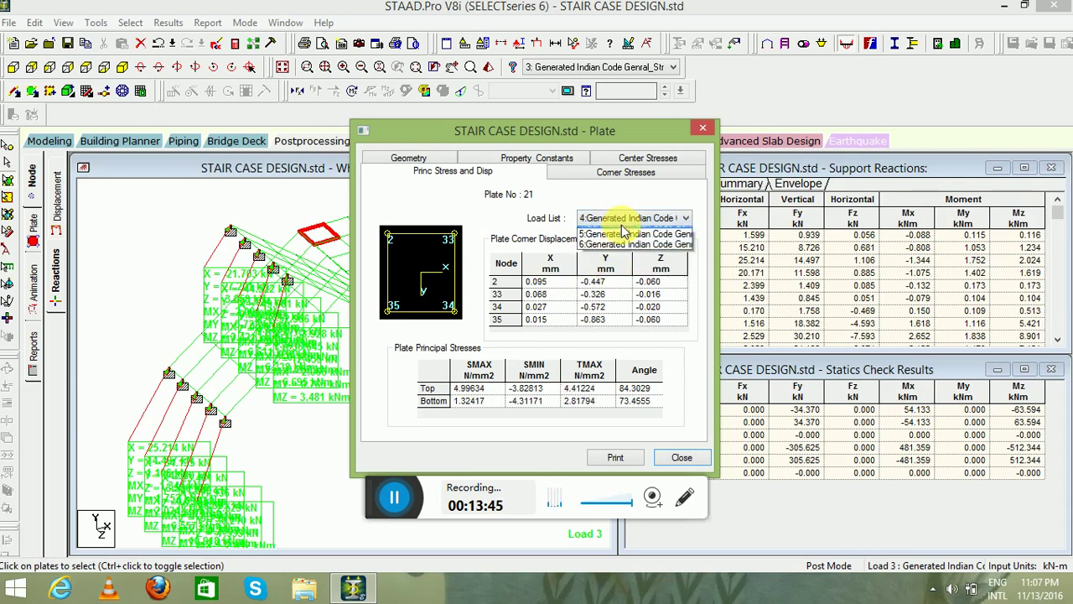
Review the property constants and corner stresses of plate 21, then close its plate details.
click(549, 159)
click(547, 159)
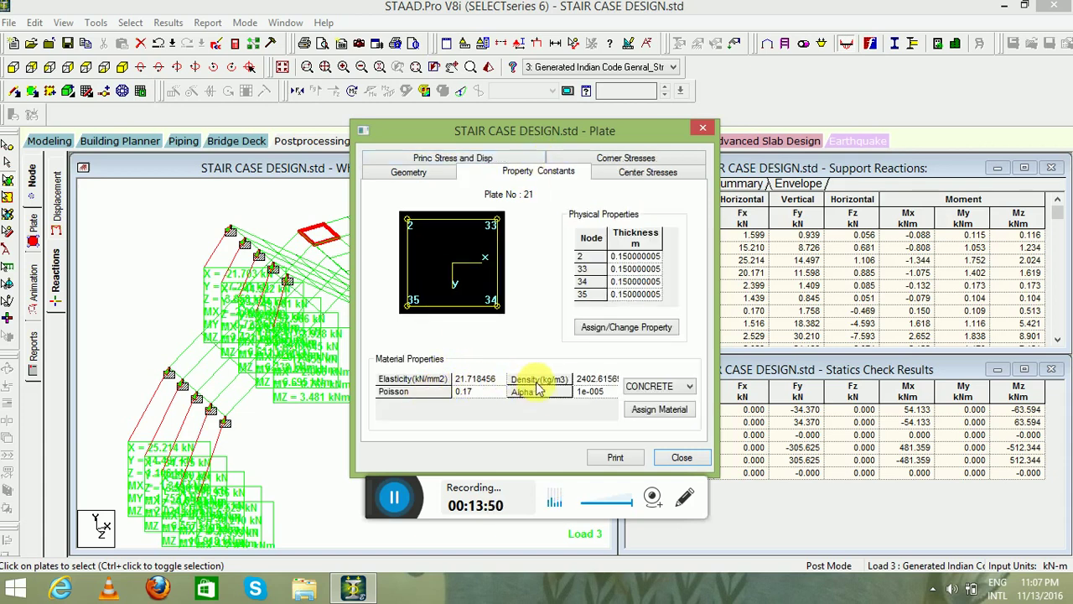
click(625, 161)
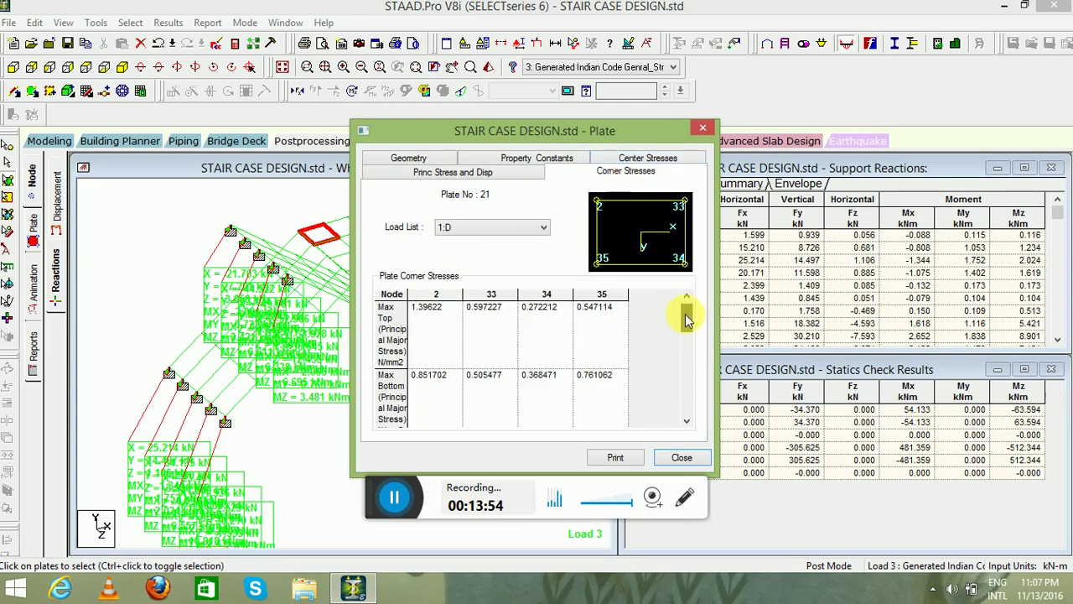
mouse_move(686, 317)
mouse_down()
mouse_move(688, 396)
mouse_move(683, 317)
mouse_up()
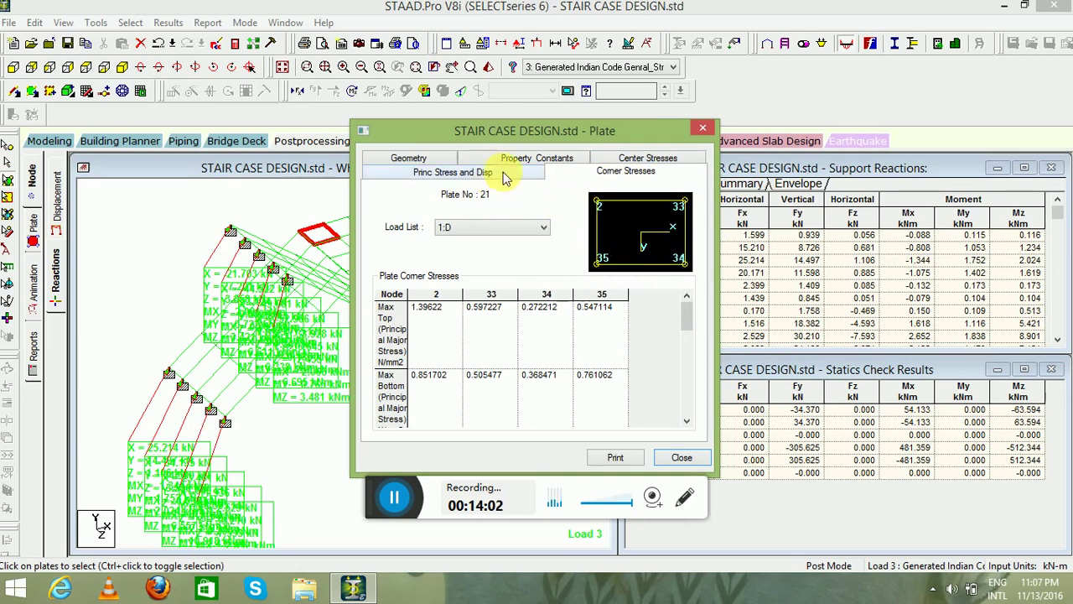
click(456, 173)
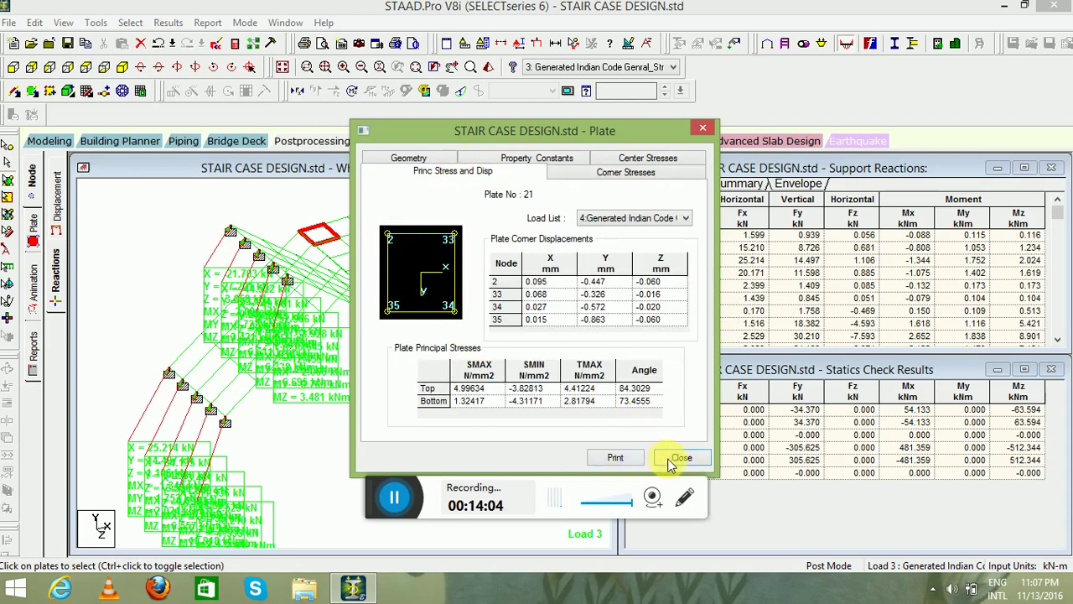
click(680, 387)
middle_drag(354, 368, 302, 300)
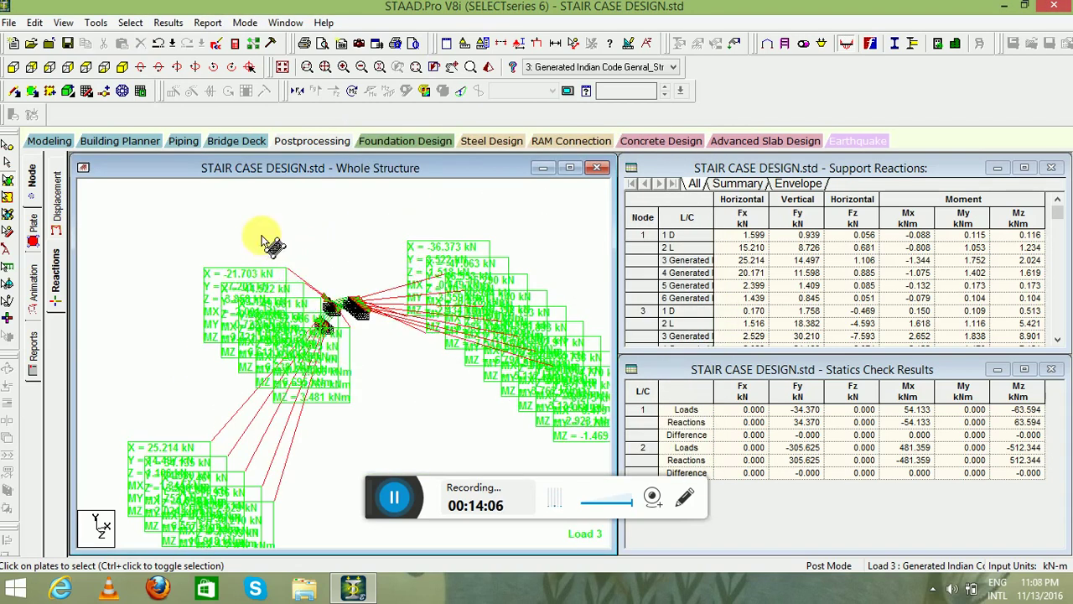
middle_drag(270, 243, 299, 311)
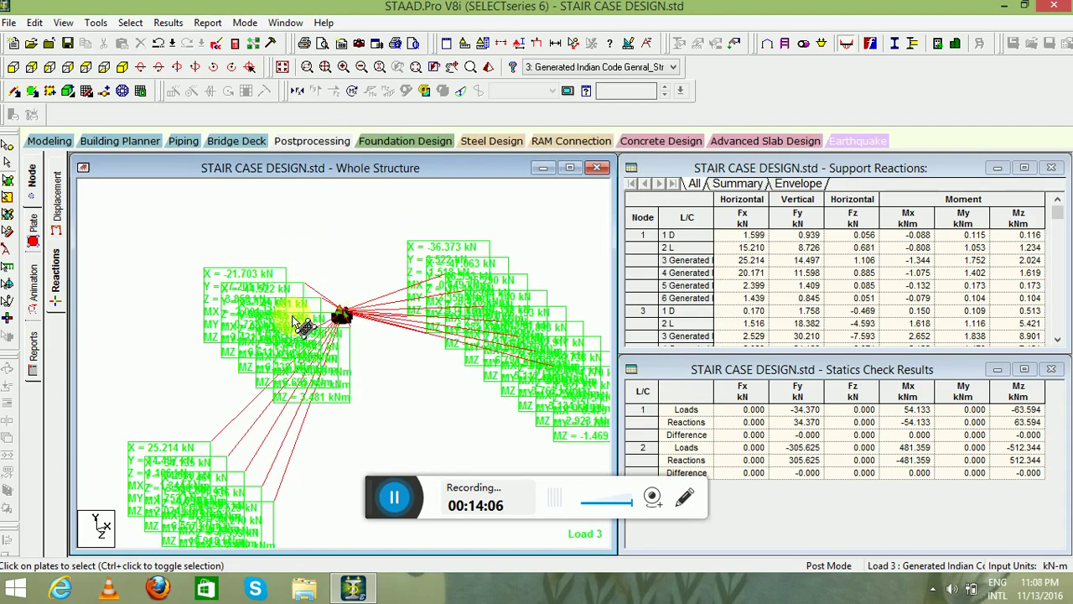
Display the Max Absolute plate stress contour for load case 3 and examine its distribution over the staircase.
click(34, 228)
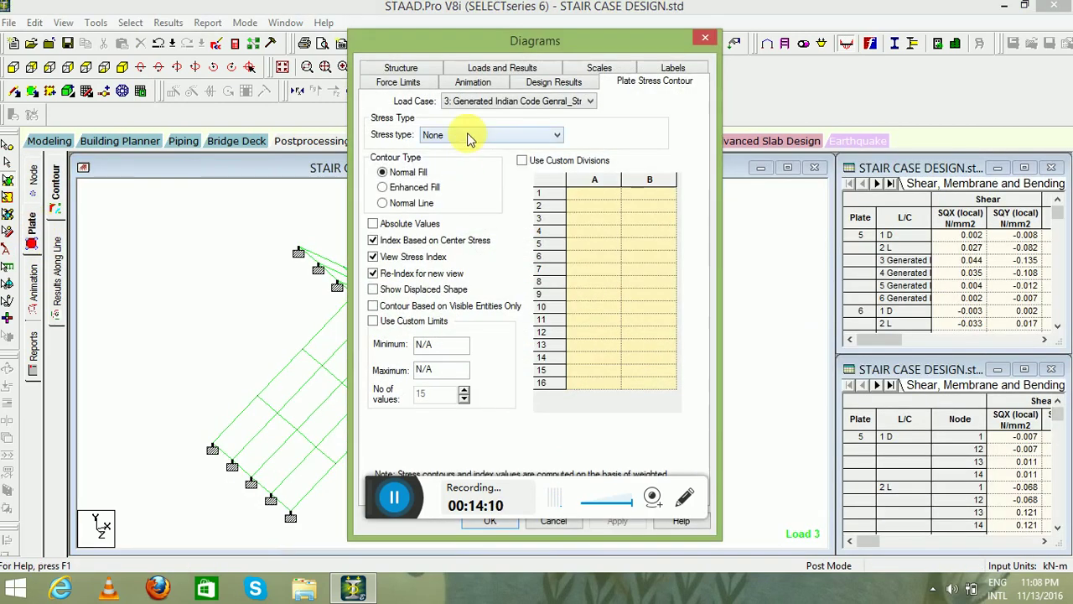
click(466, 137)
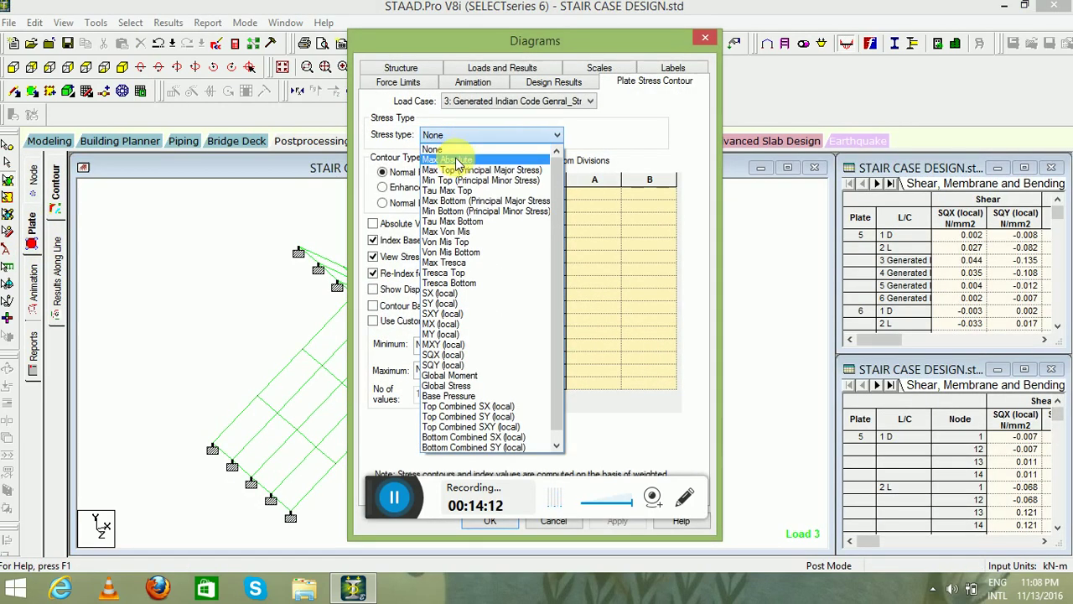
click(457, 161)
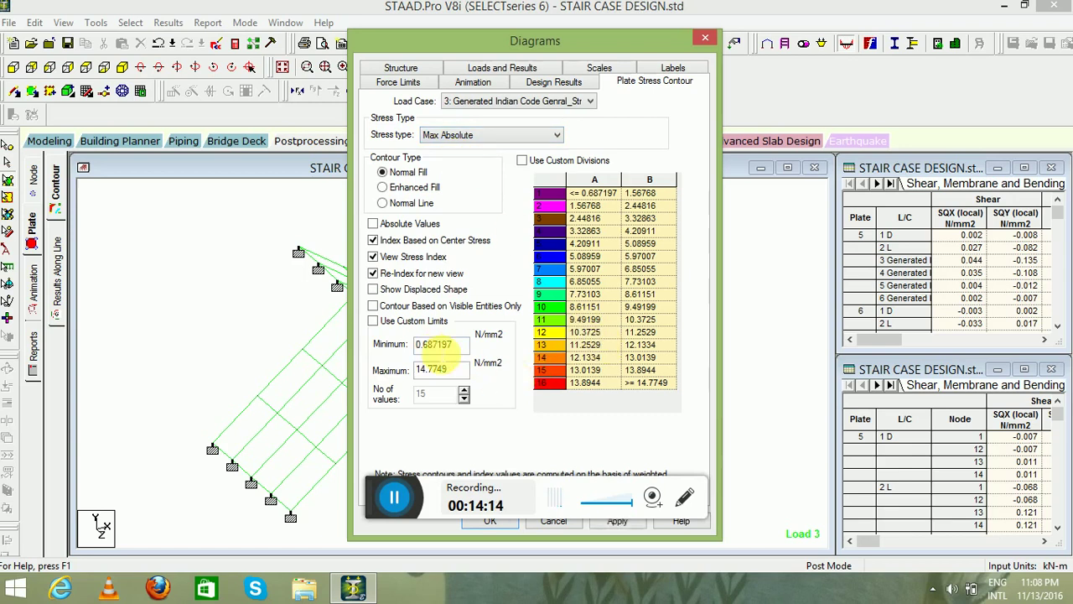
click(616, 522)
click(490, 521)
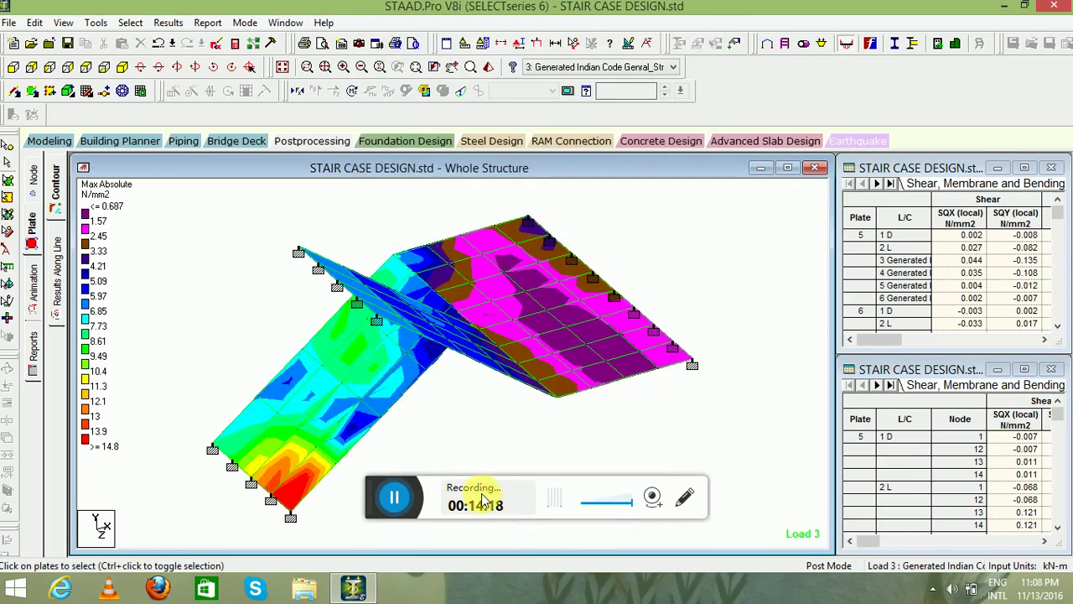
click(85, 67)
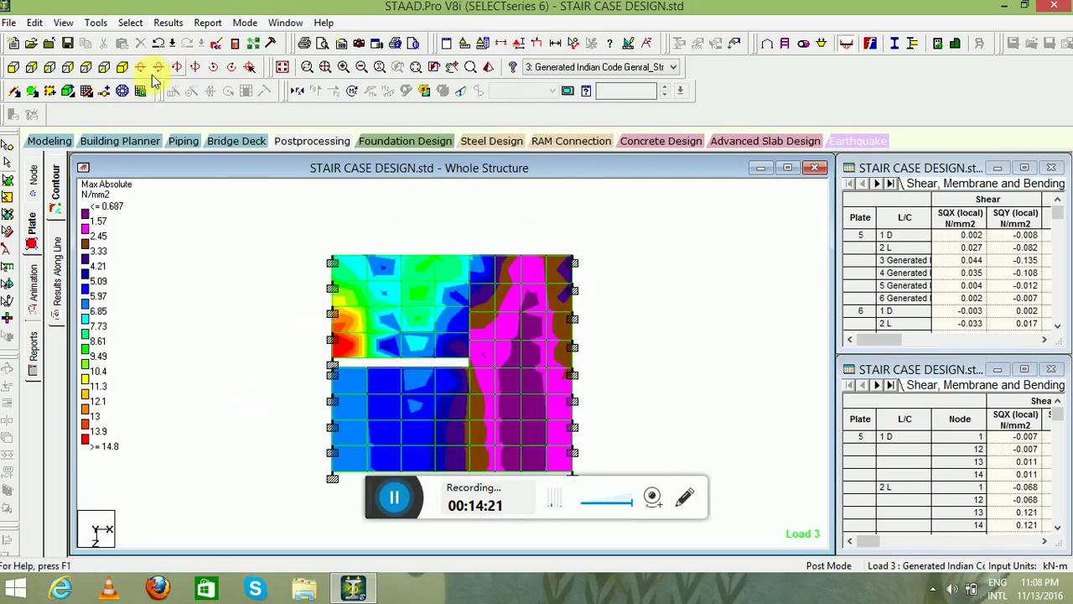
click(122, 67)
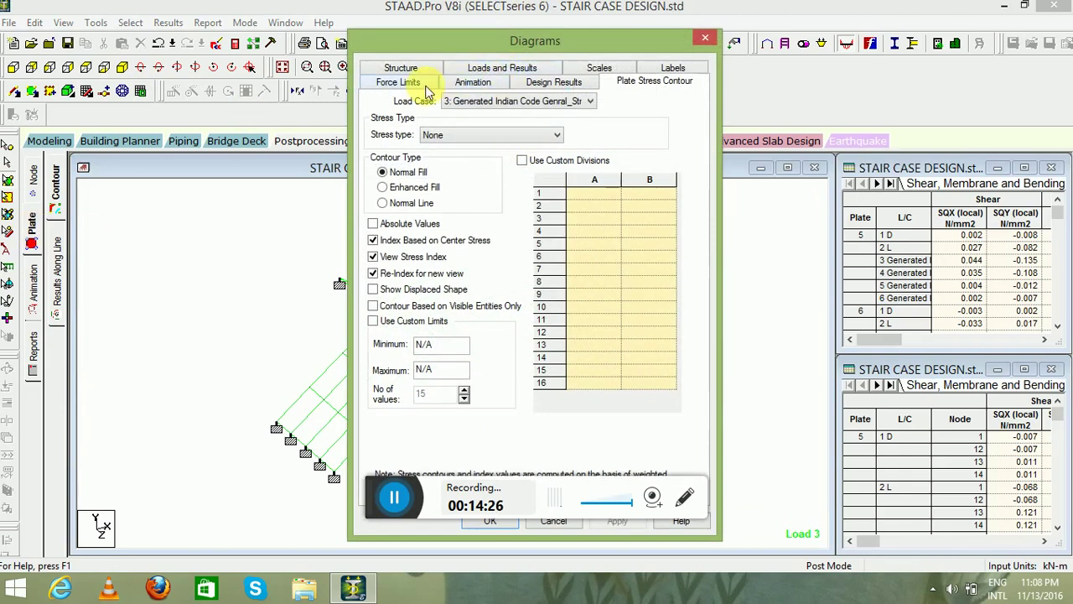
Set the structure display to fill plates, solids and surfaces.
click(402, 71)
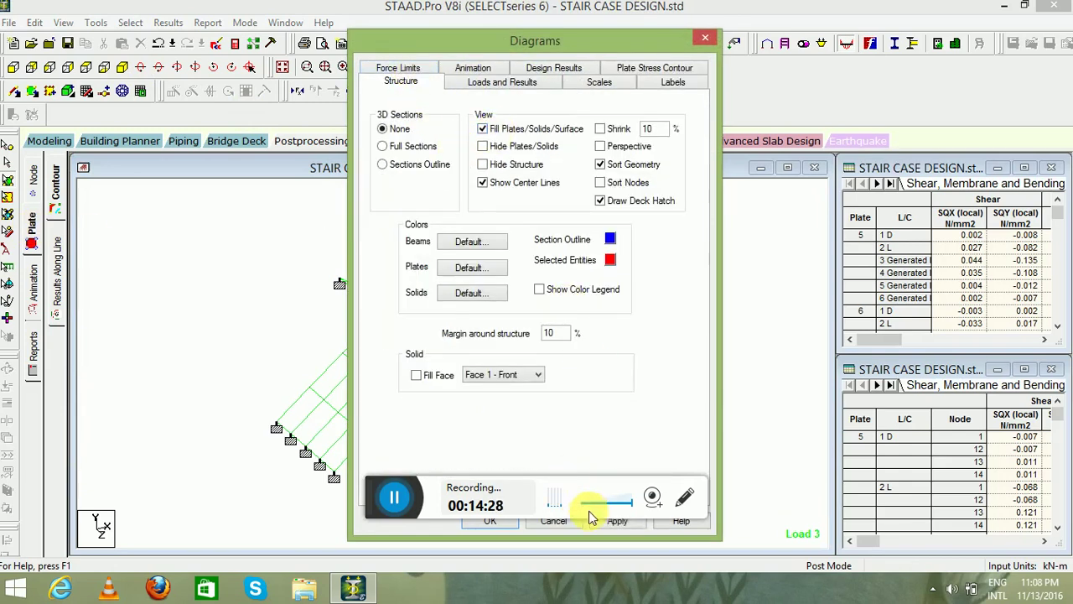
click(611, 521)
click(490, 521)
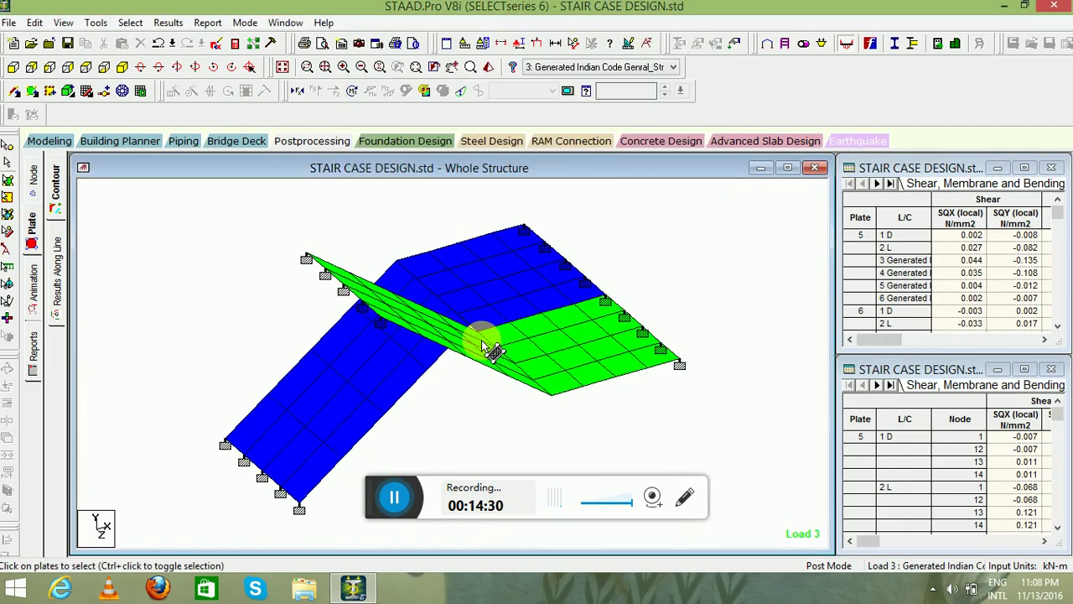
Take a picture of the filled staircase model for the report, with the caption "STAIR CASE".
ctrl+middle_drag(486, 346, 499, 379)
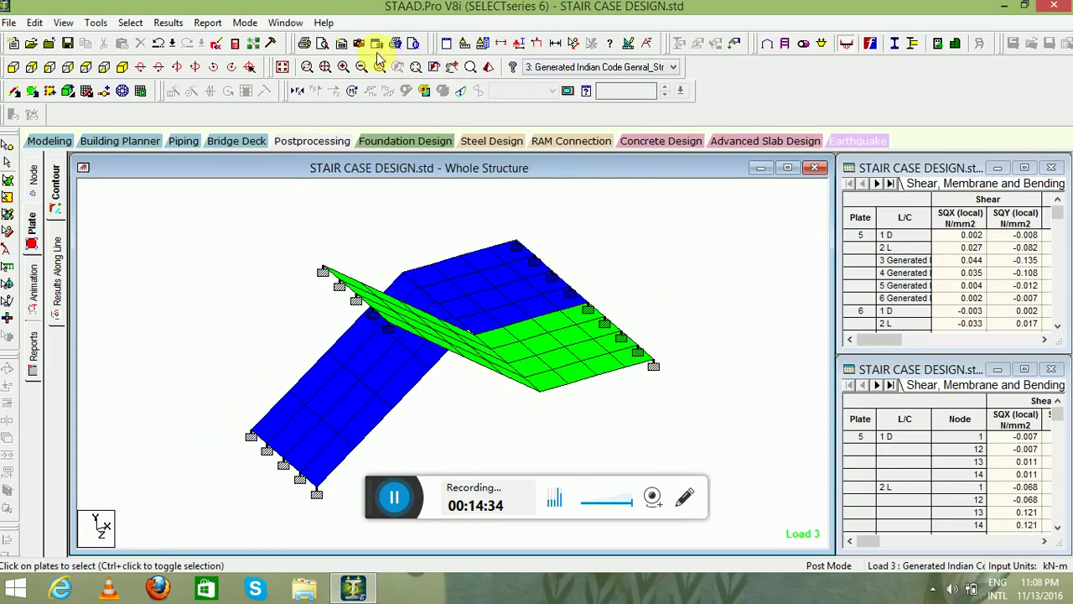
click(360, 44)
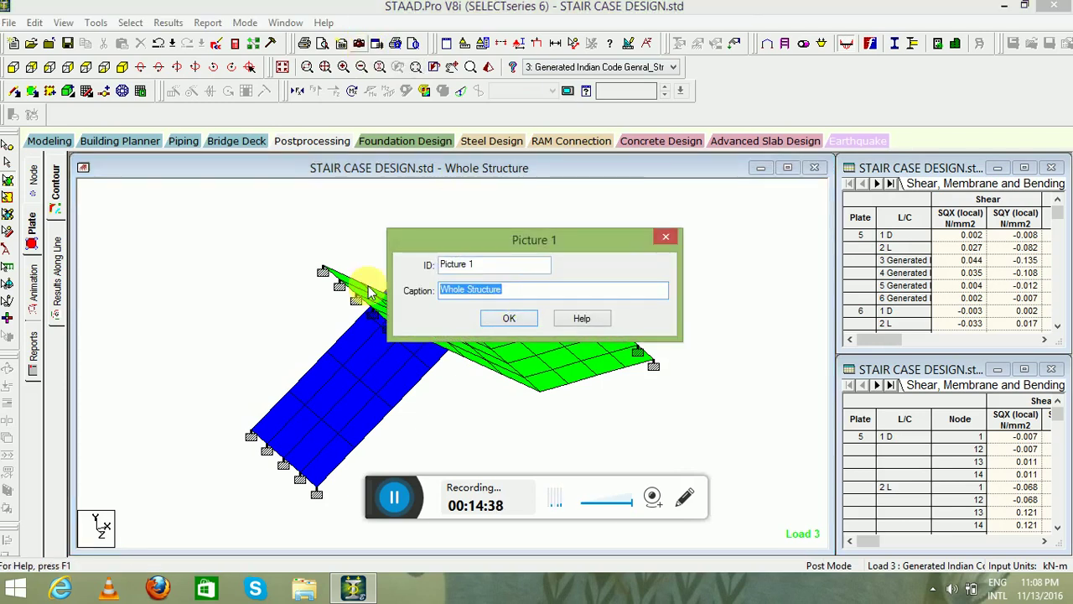
text(STAIR CASE)
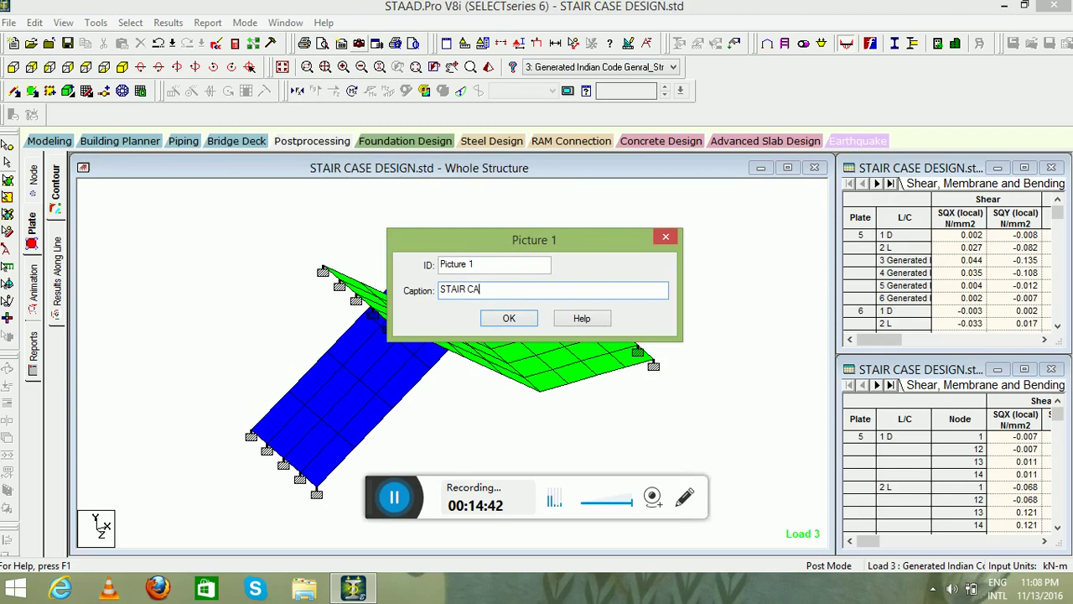
click(496, 317)
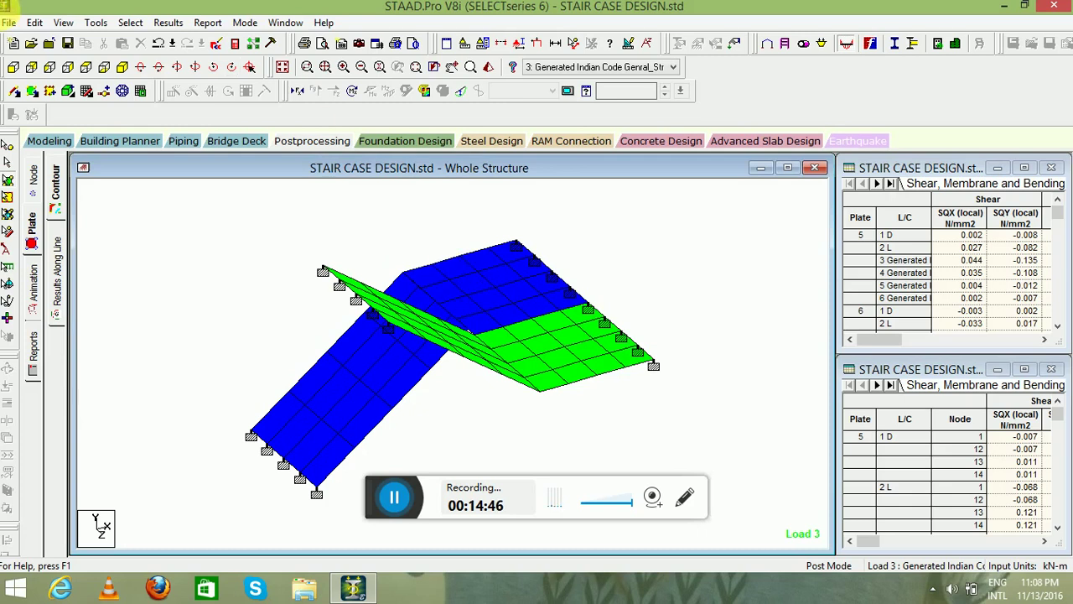
Open the report setup and add the Nodes and Plates input items to the report.
click(8, 22)
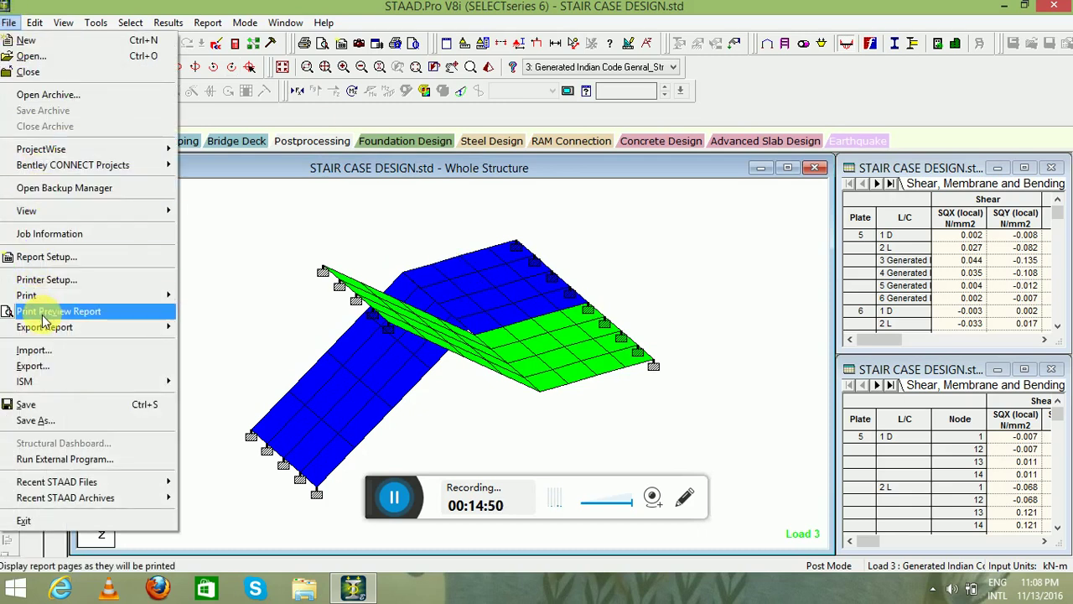
click(46, 256)
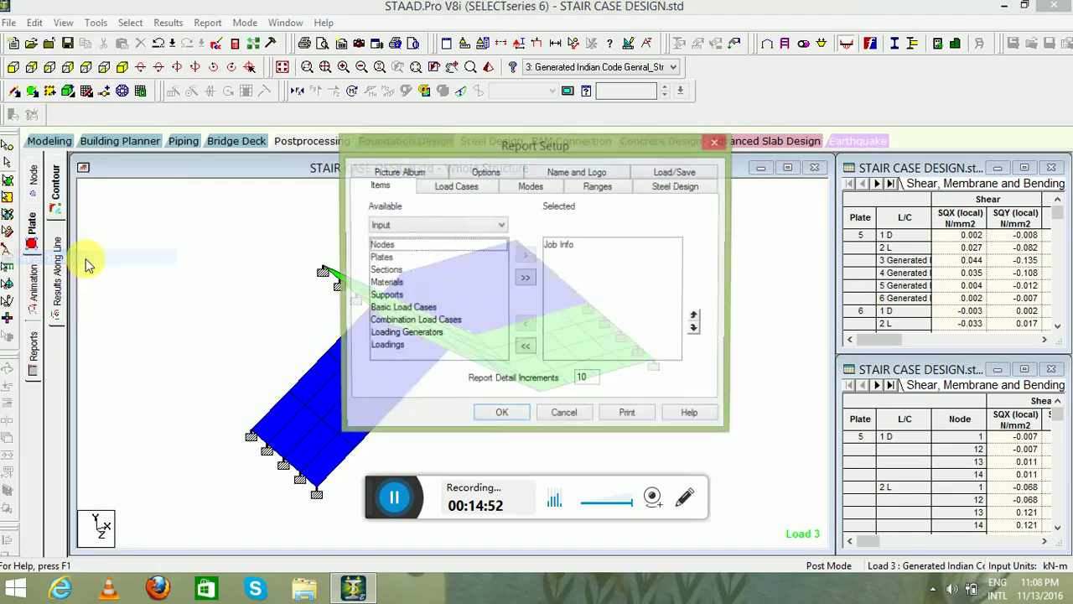
click(416, 246)
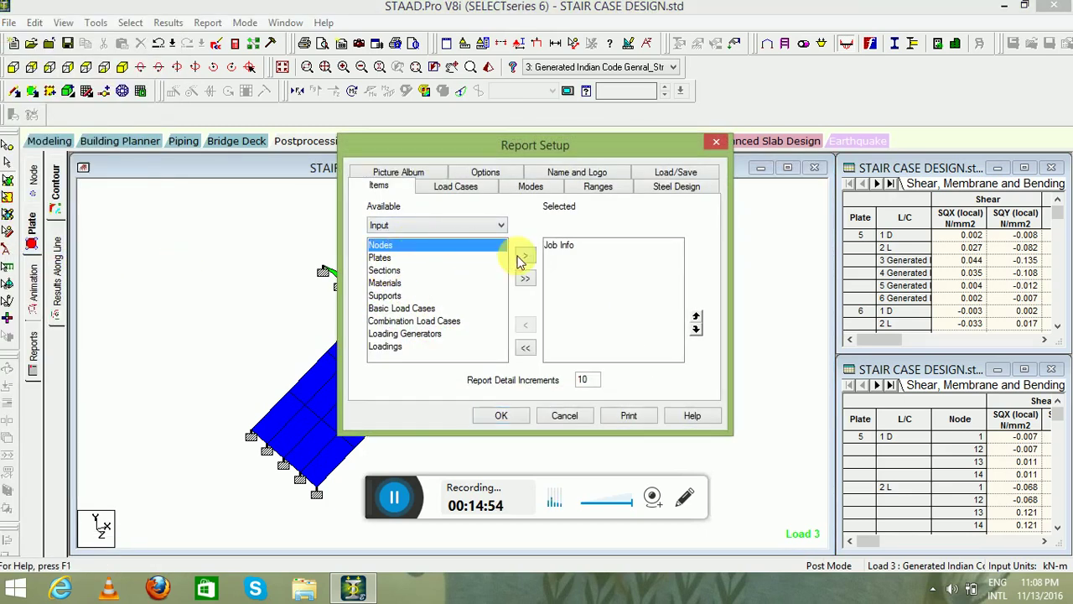
click(525, 256)
click(388, 244)
click(525, 256)
Add the Materials, Supports, Basic Load Cases and Combination Load Cases input items to the report.
click(384, 258)
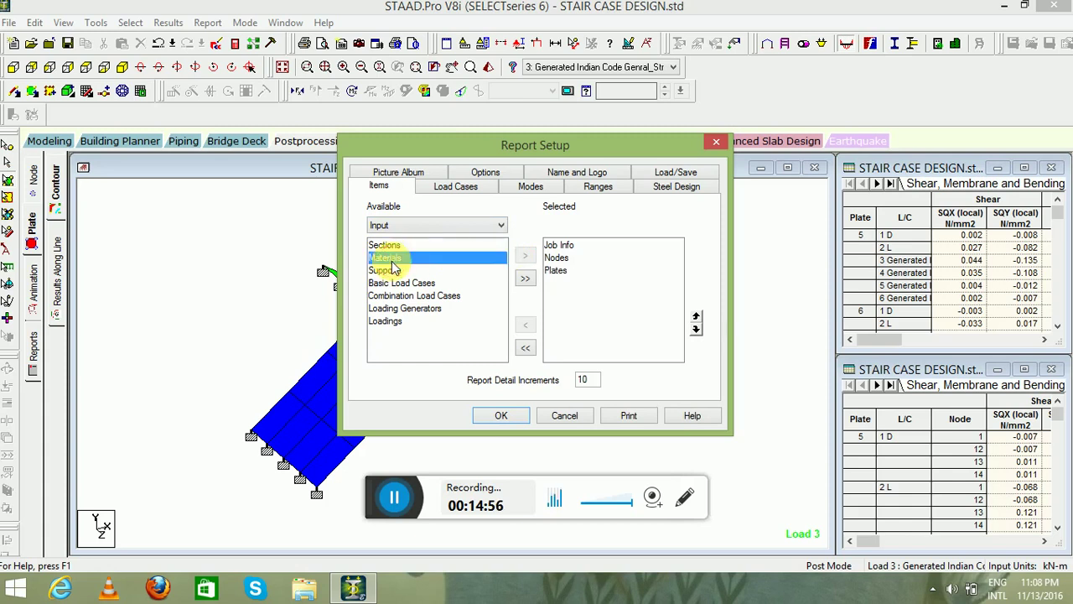
click(525, 255)
click(400, 259)
click(525, 255)
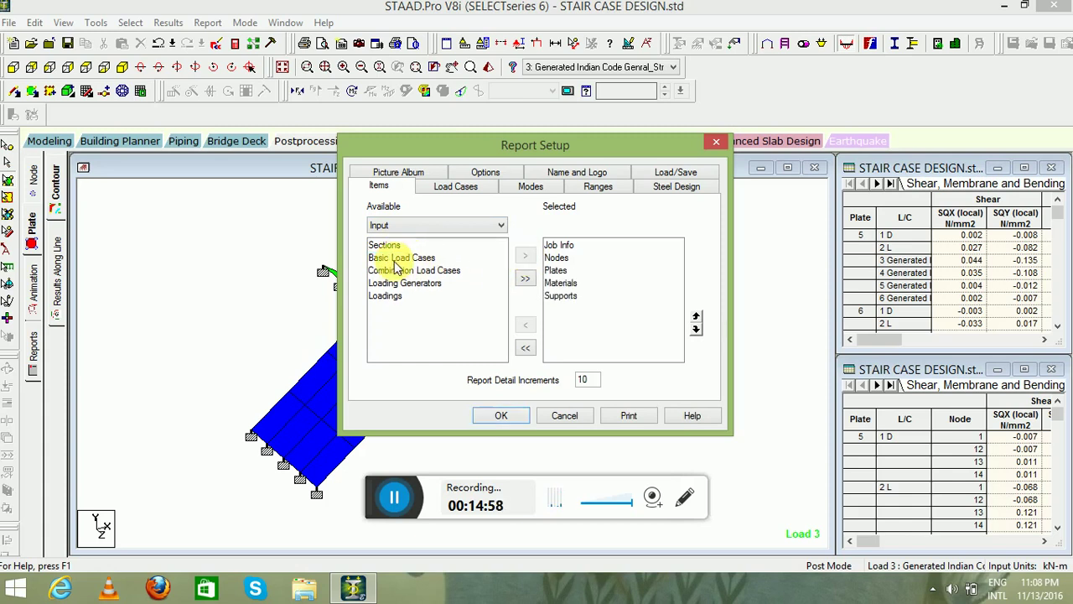
click(386, 257)
click(525, 255)
click(433, 259)
click(525, 256)
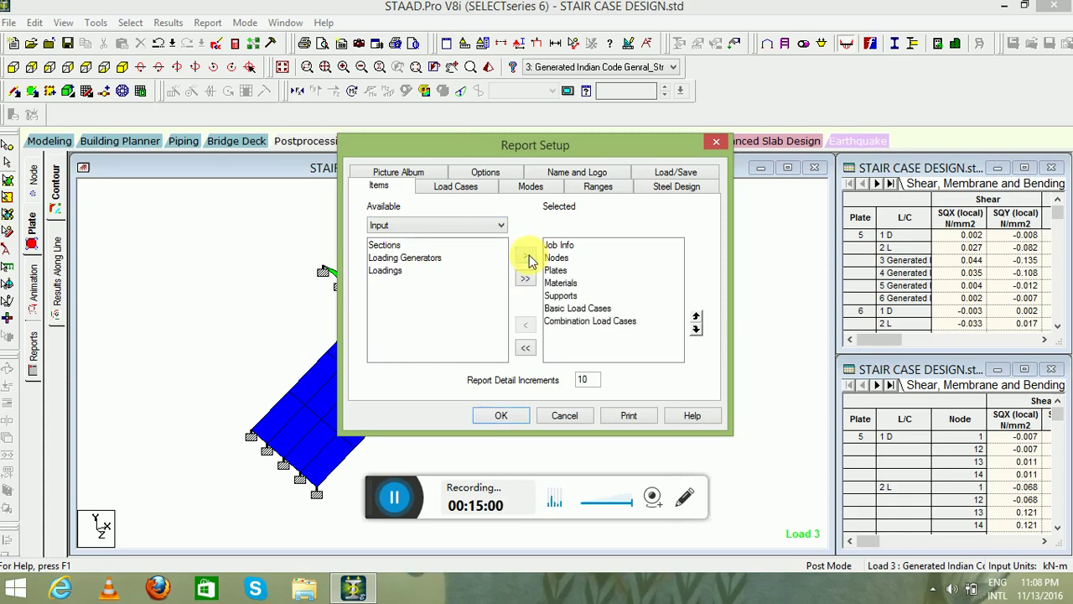
Review the report's picture album, options, load case, range and mode settings.
click(399, 173)
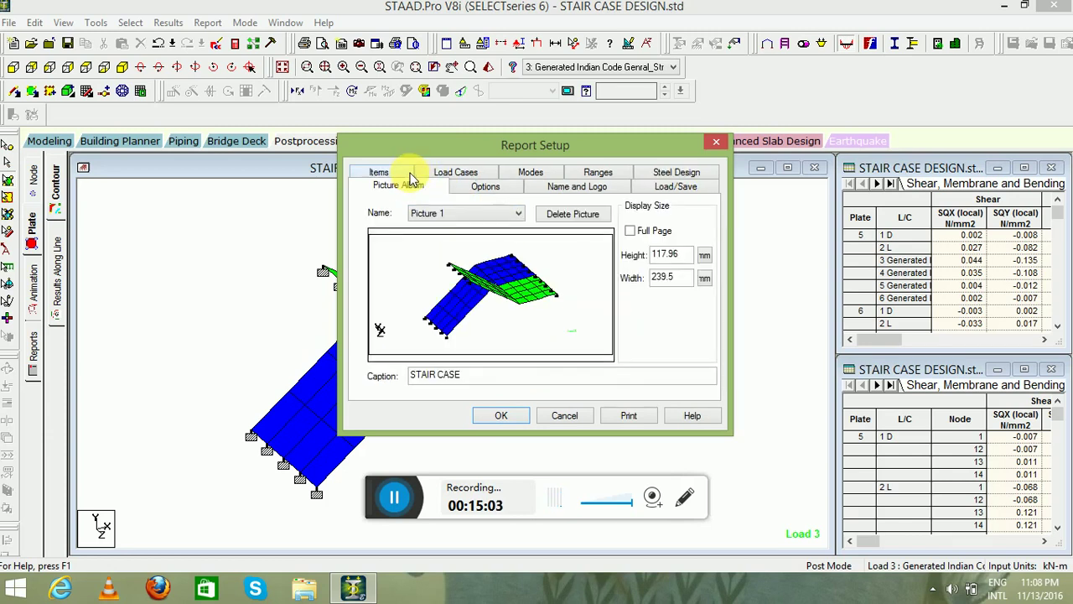
click(485, 186)
click(450, 173)
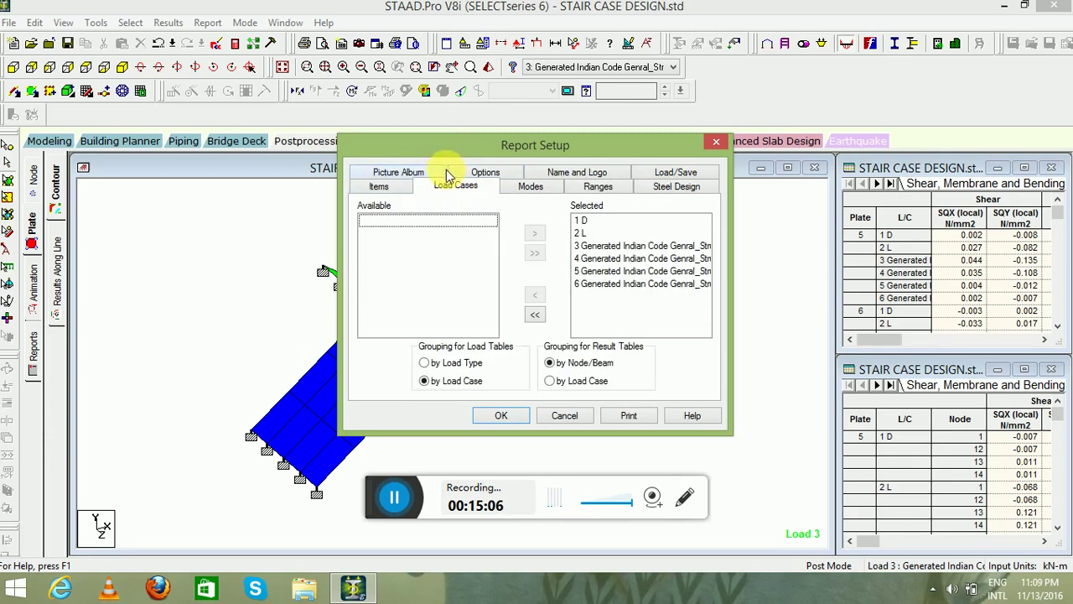
click(592, 185)
click(555, 187)
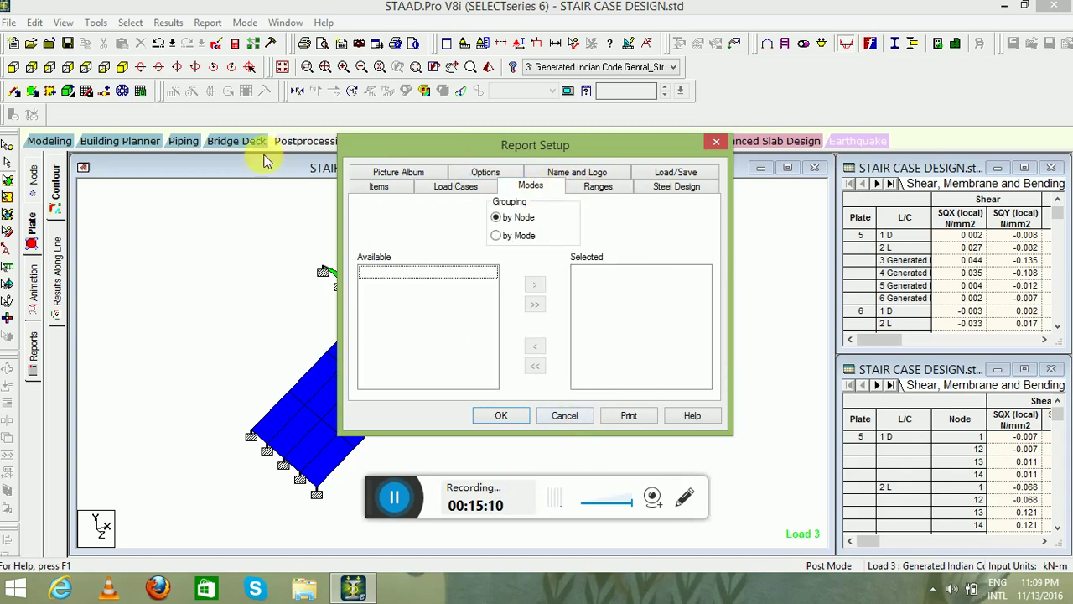
Add Picture 1 from the available pictures to the report items and accept the report setup.
click(379, 185)
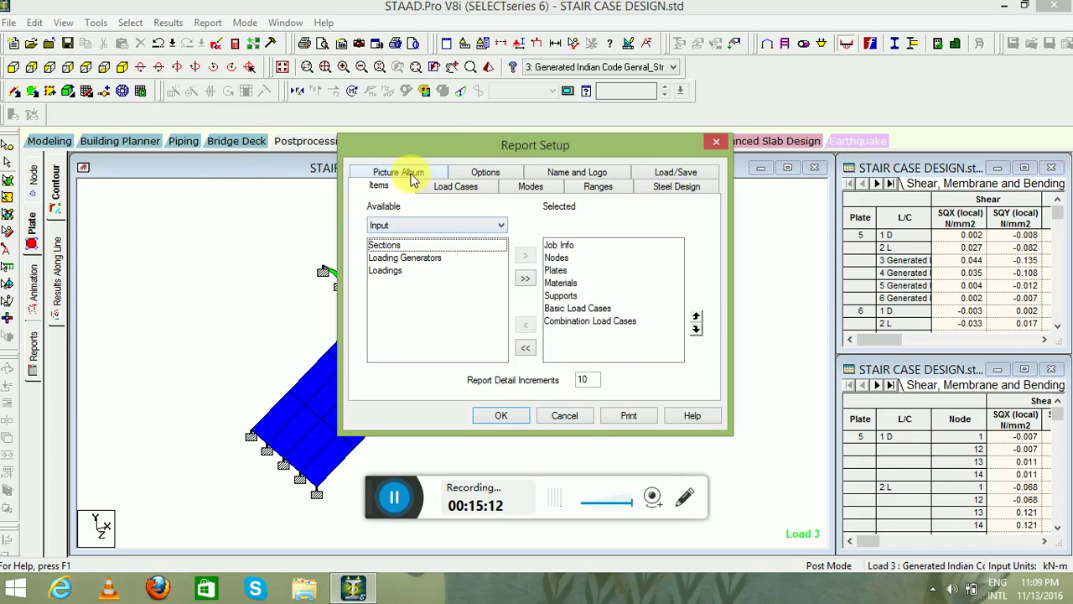
click(421, 225)
click(389, 261)
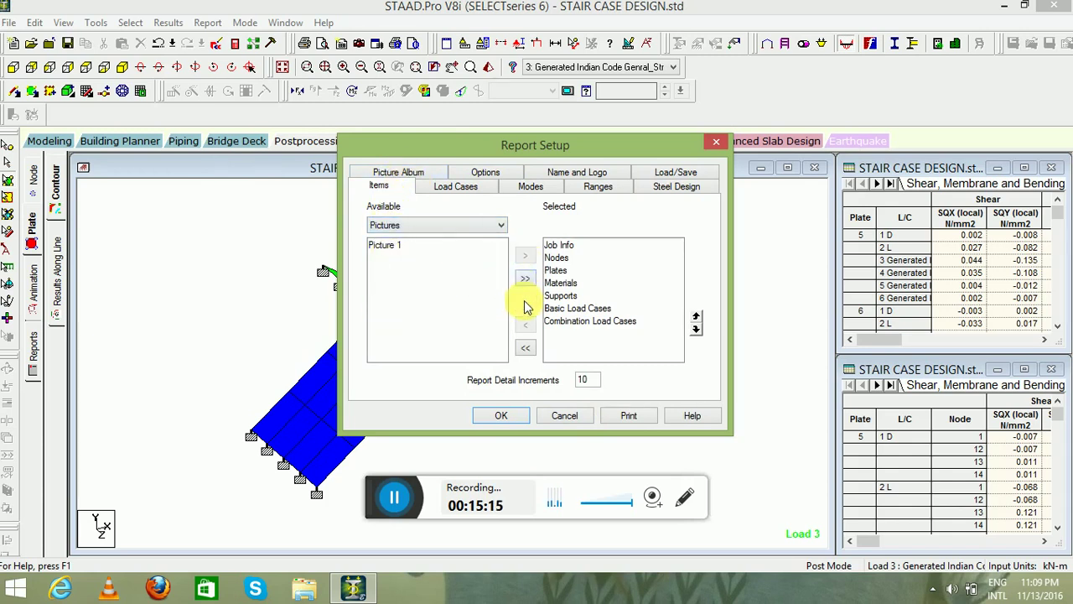
click(394, 244)
click(525, 255)
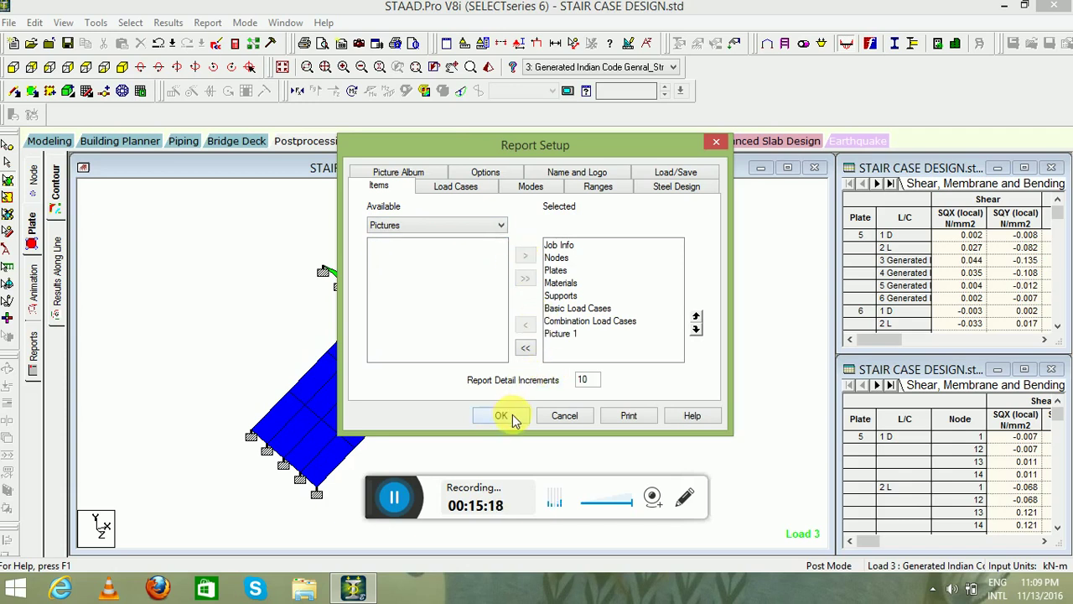
click(503, 415)
Preview the report and examine the job information and the node coordinate tables.
click(10, 22)
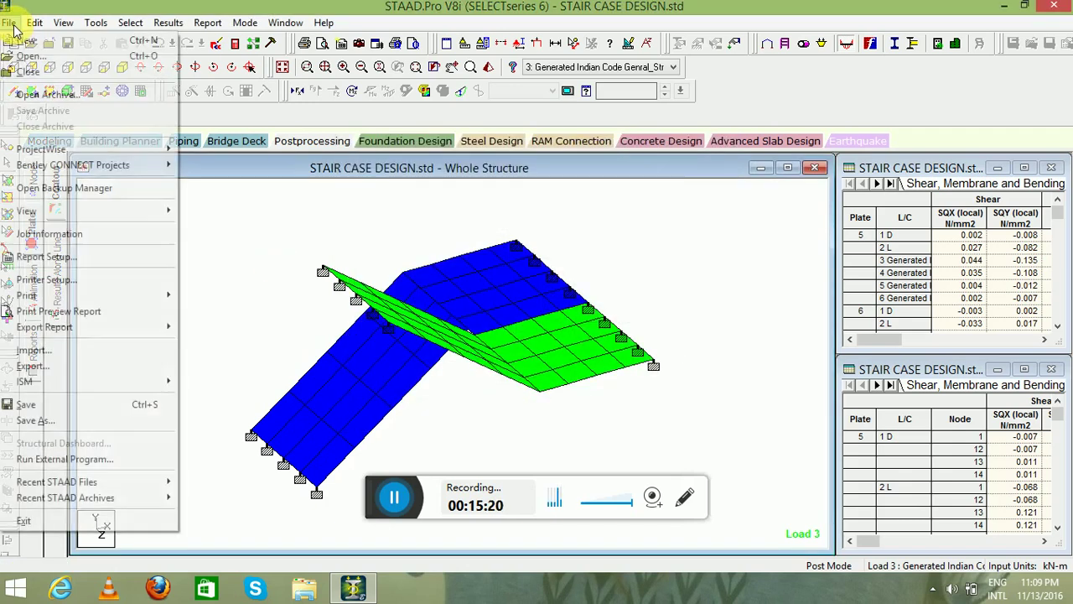
click(50, 307)
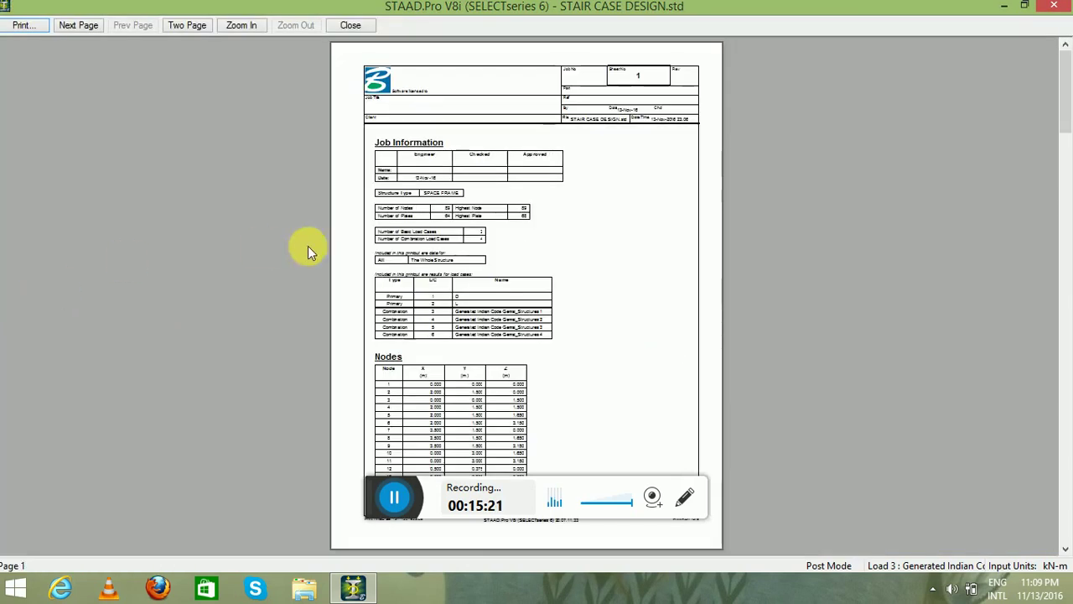
click(443, 211)
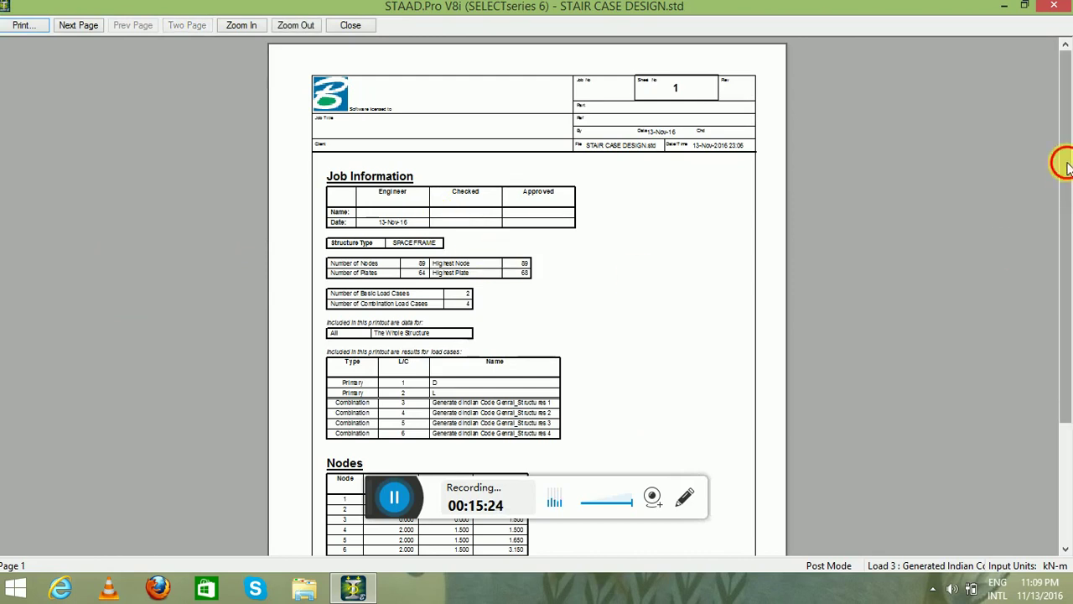
drag(1058, 166, 1058, 284)
click(73, 25)
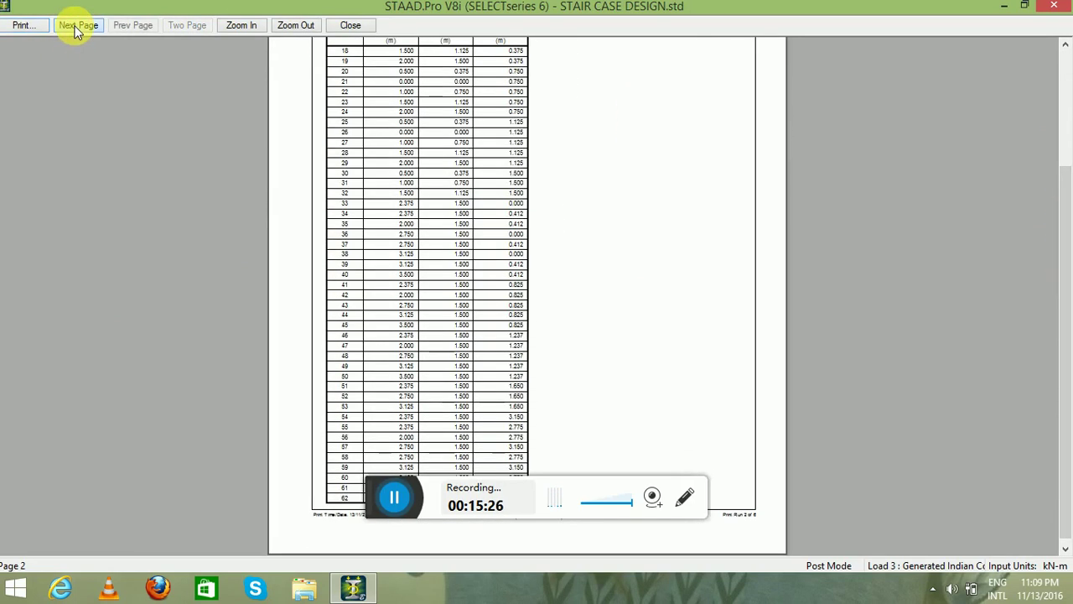
click(700, 223)
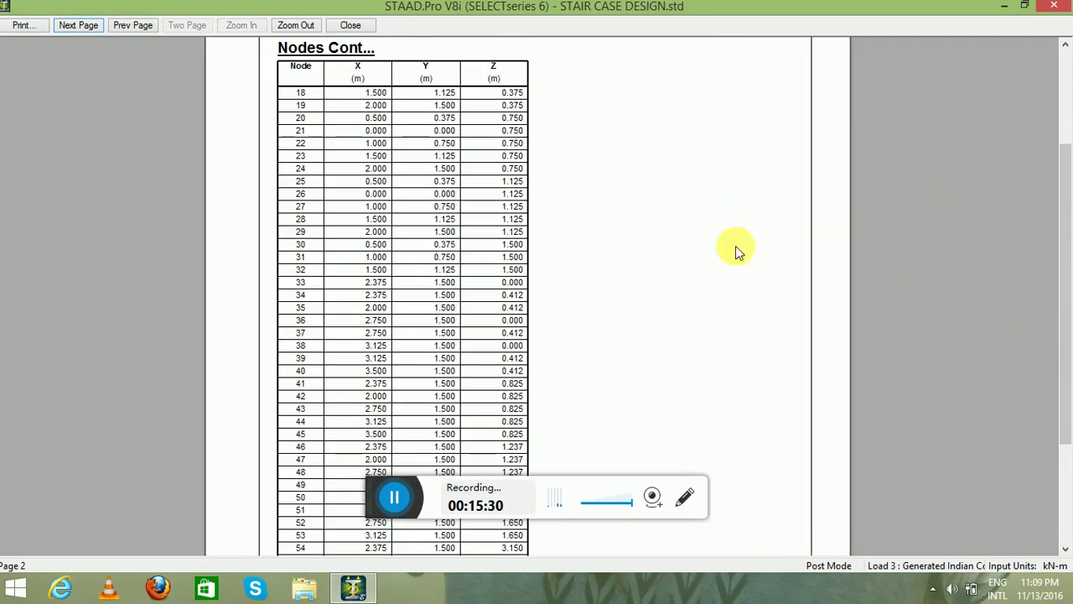
Read the report's plate, material, support and load combination pages through to the staircase picture, then close the preview.
click(77, 26)
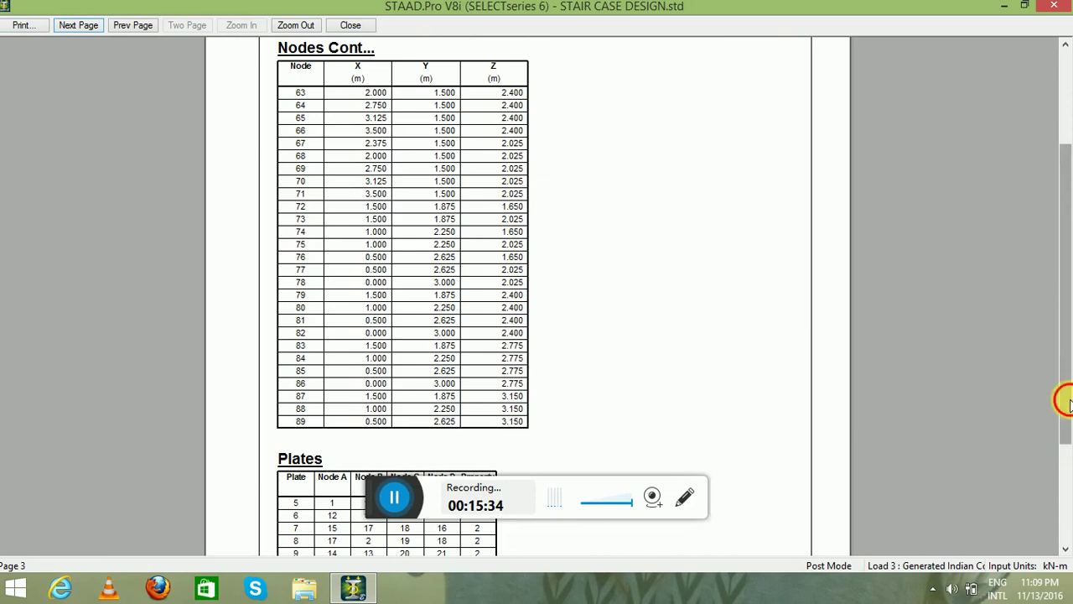
scroll(1063, 326, down, 3)
click(95, 28)
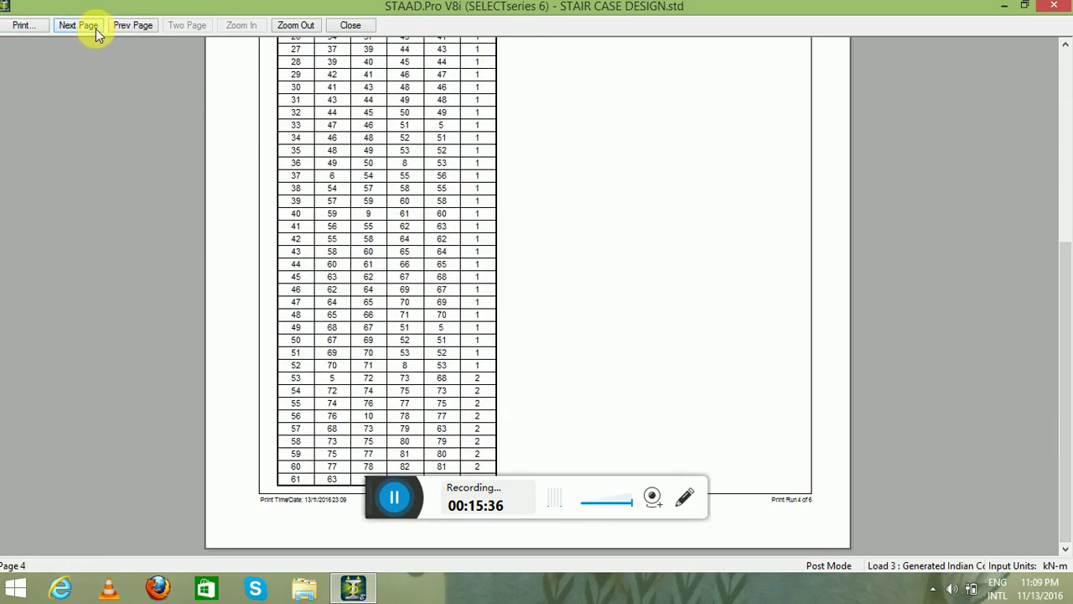
click(74, 26)
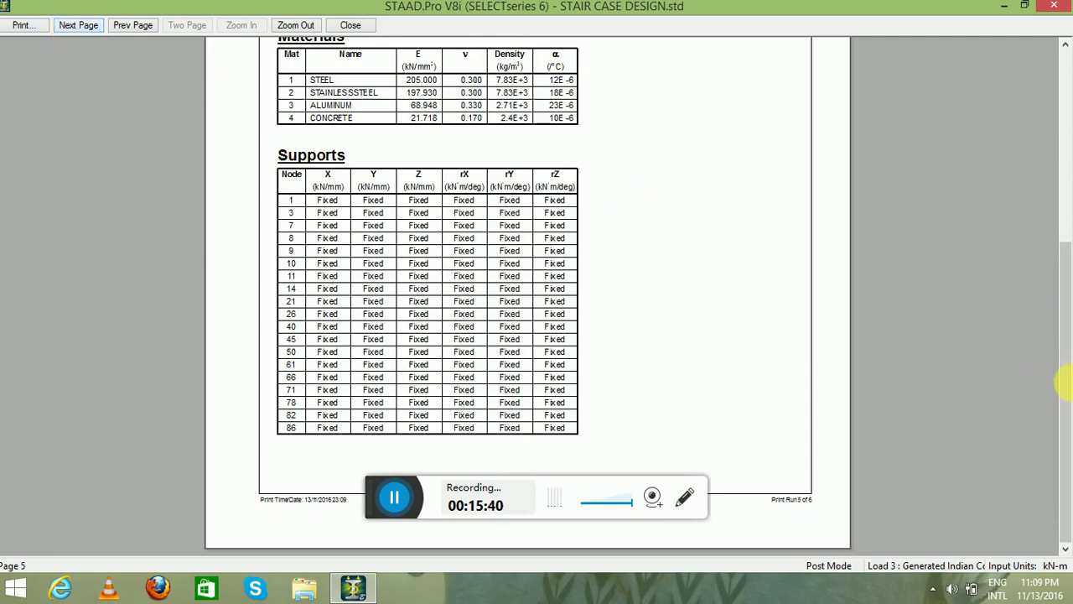
drag(1054, 247, 1054, 199)
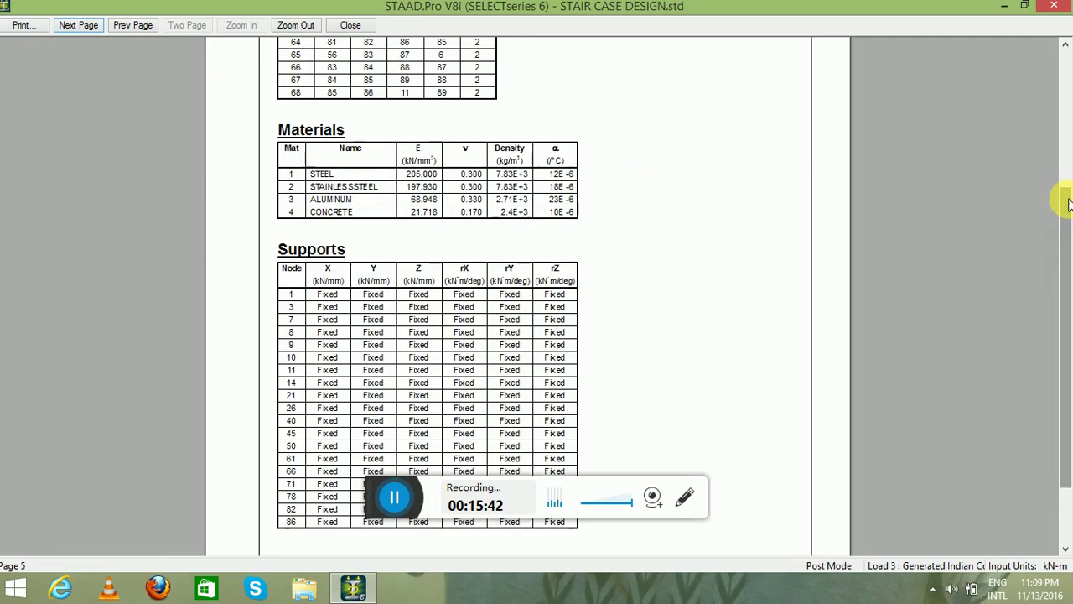
click(69, 27)
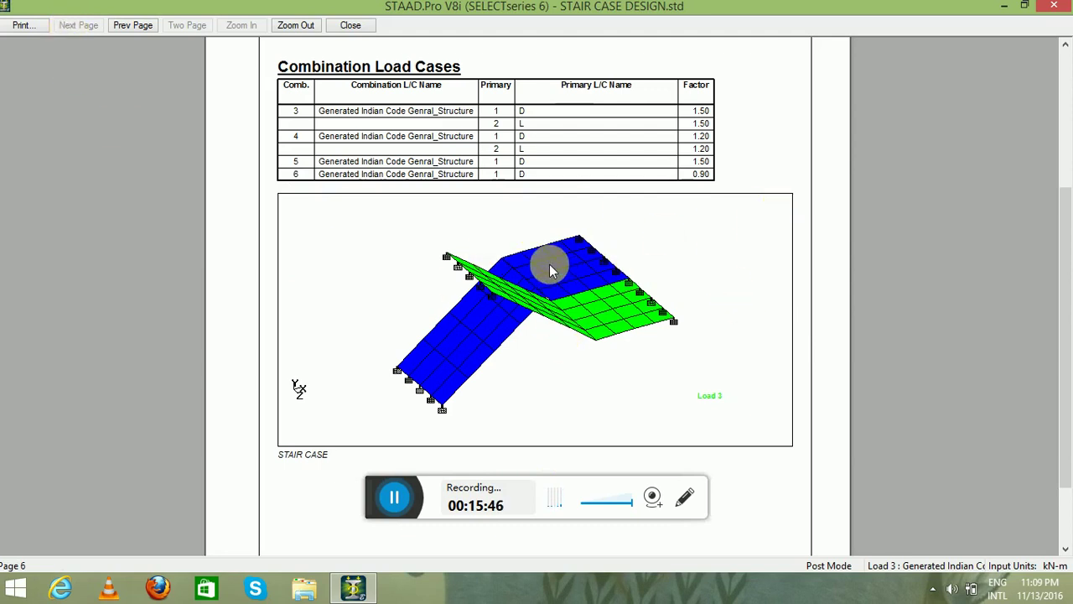
click(350, 26)
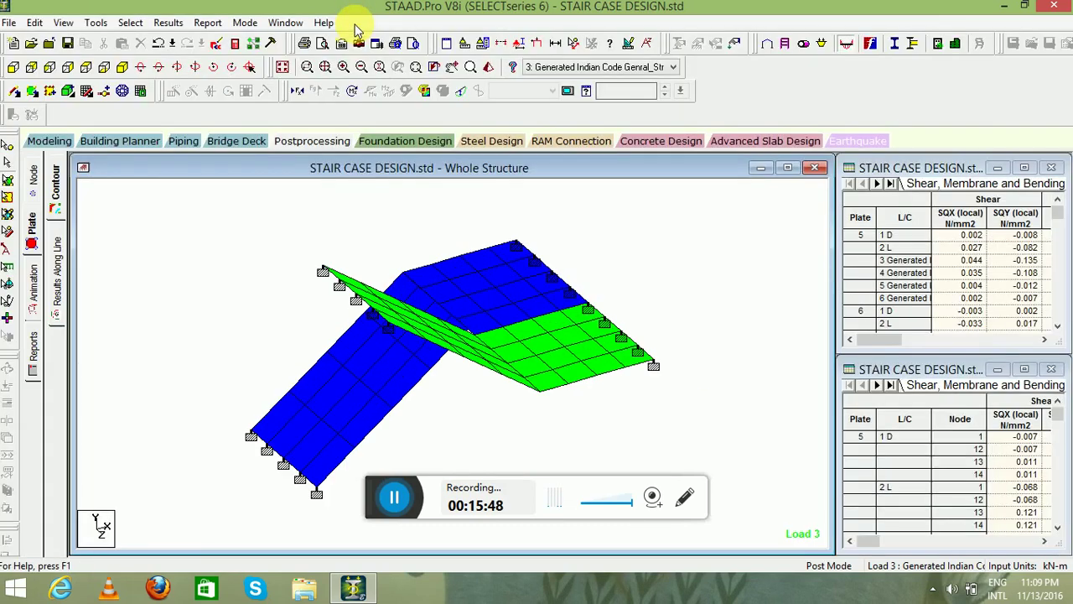
Animate the deflection of the staircase for load case 3.
click(33, 284)
click(401, 145)
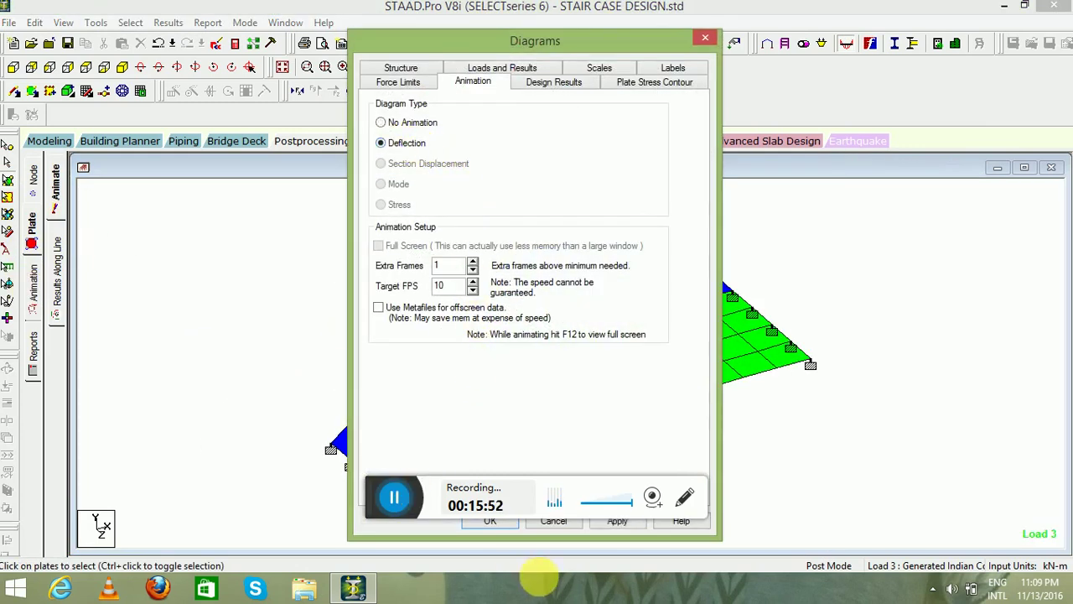
click(491, 520)
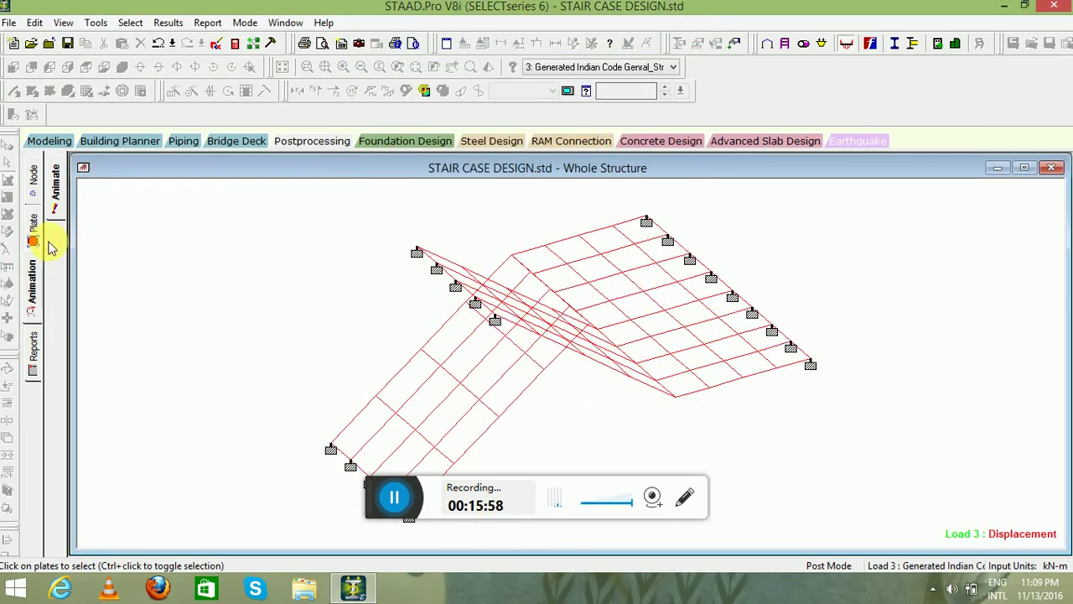
Display the node displacement results for load case 3 and examine the displaced staircase.
click(34, 186)
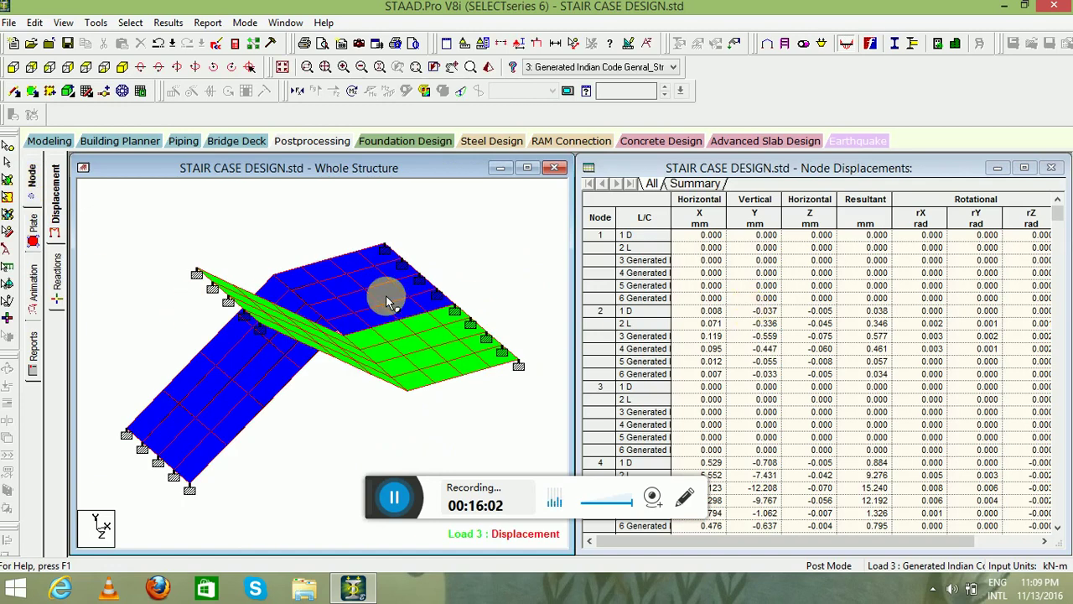
scroll(387, 293, down, 2)
scroll(320, 295, up, 3)
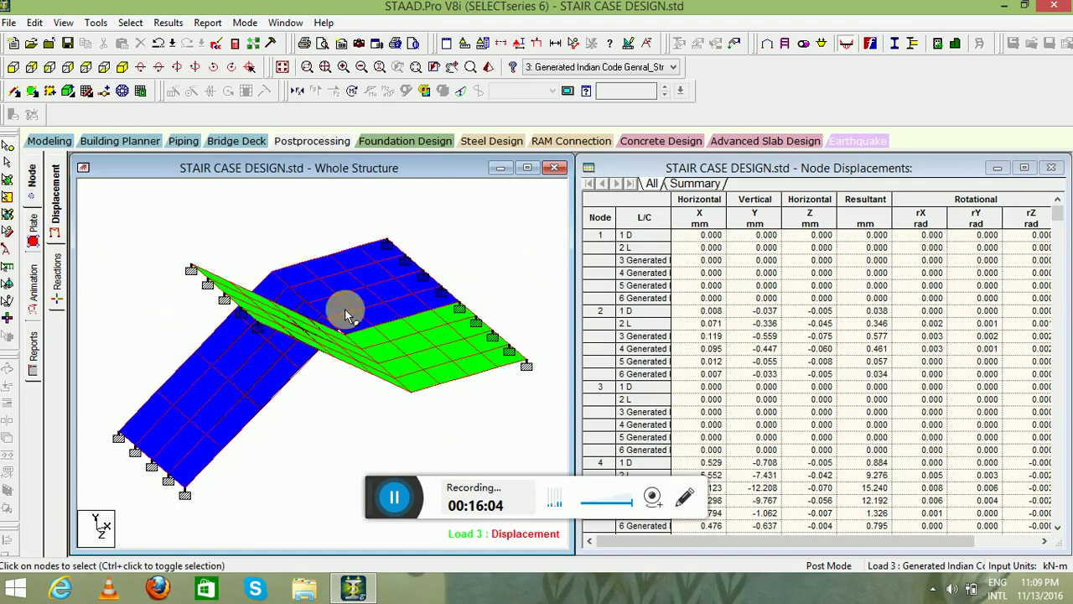
middle_drag(476, 338, 347, 391)
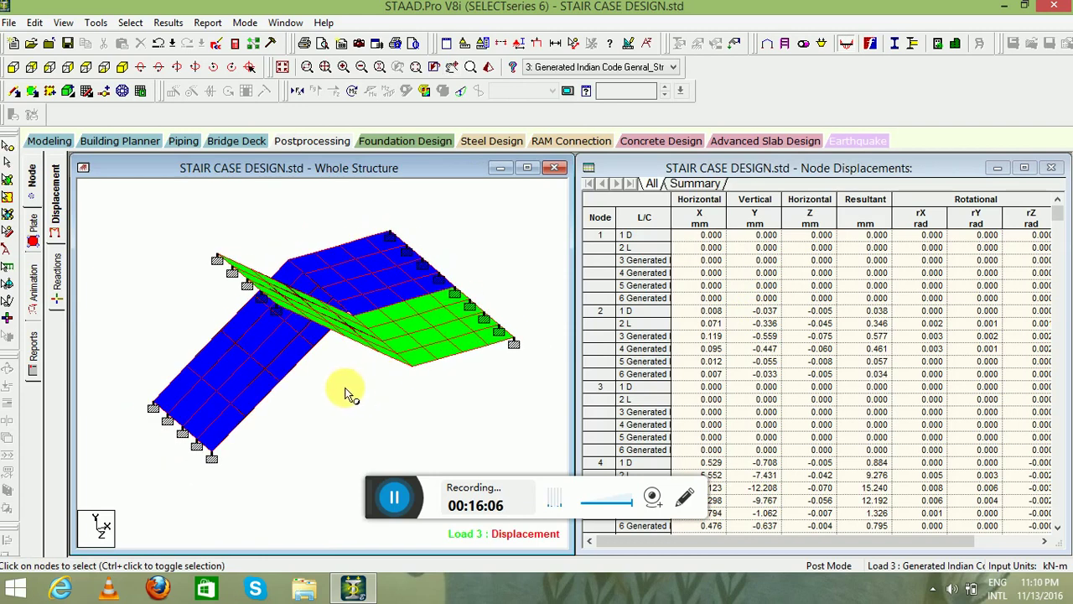
Turn on the Plate Orientation labels and examine the local plate axes on the flights and landing.
right_click(346, 389)
click(381, 302)
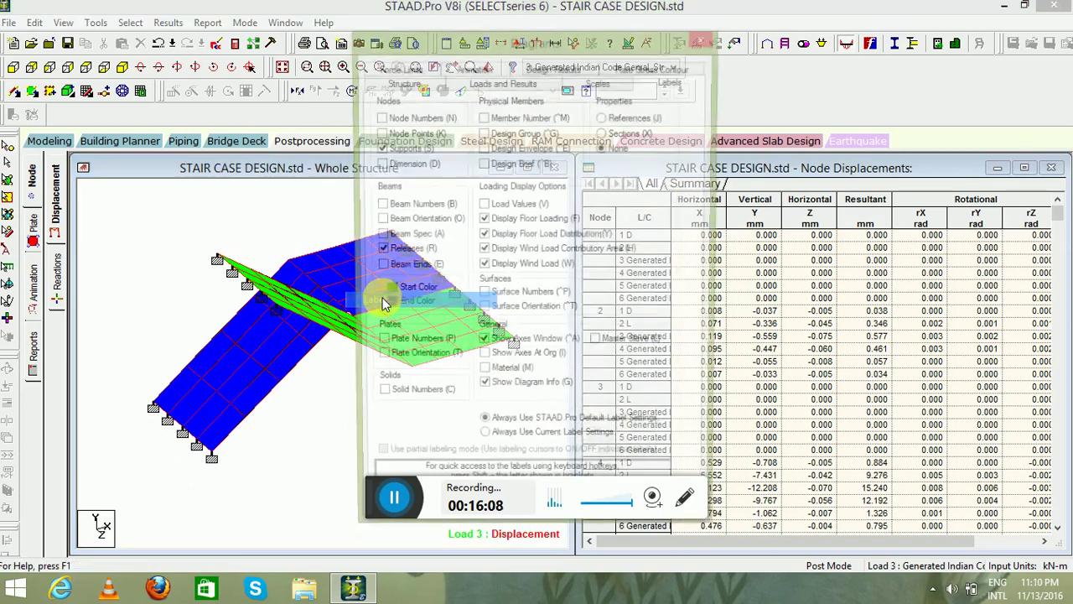
click(378, 359)
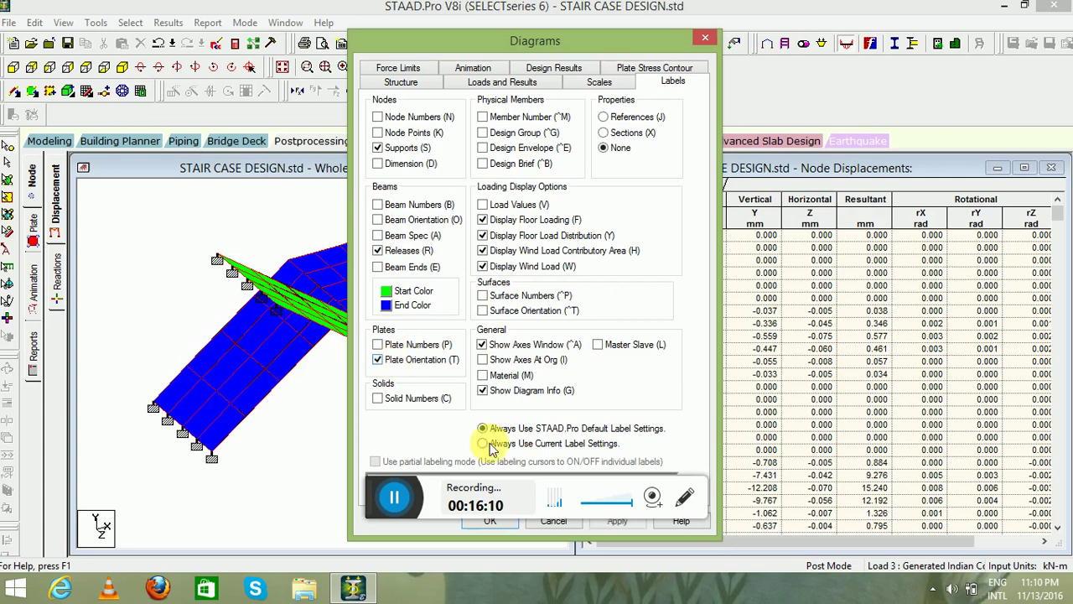
click(619, 523)
click(502, 524)
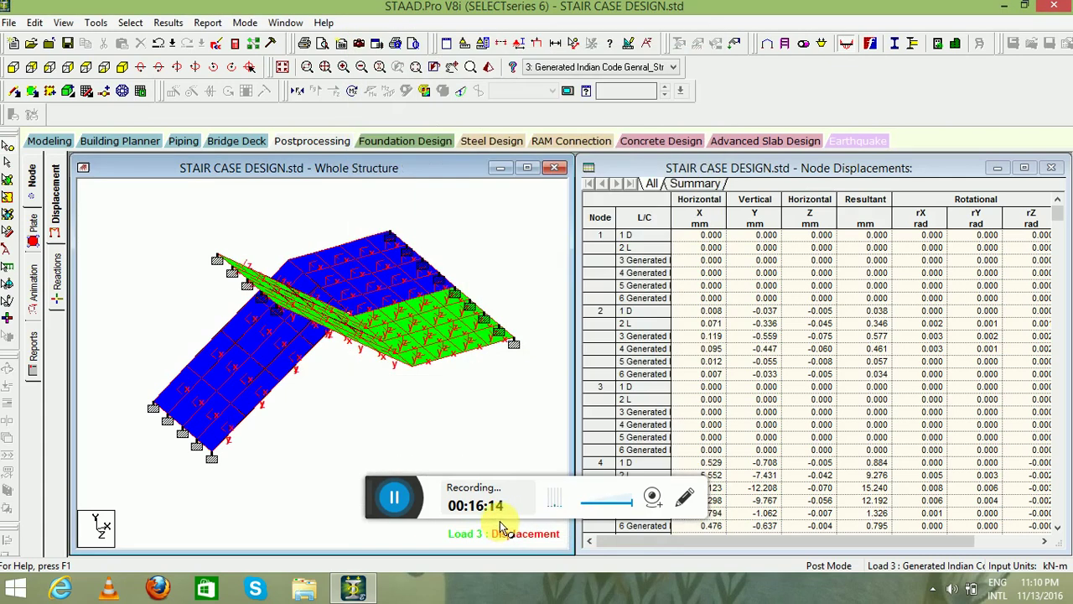
scroll(391, 339, up, 5)
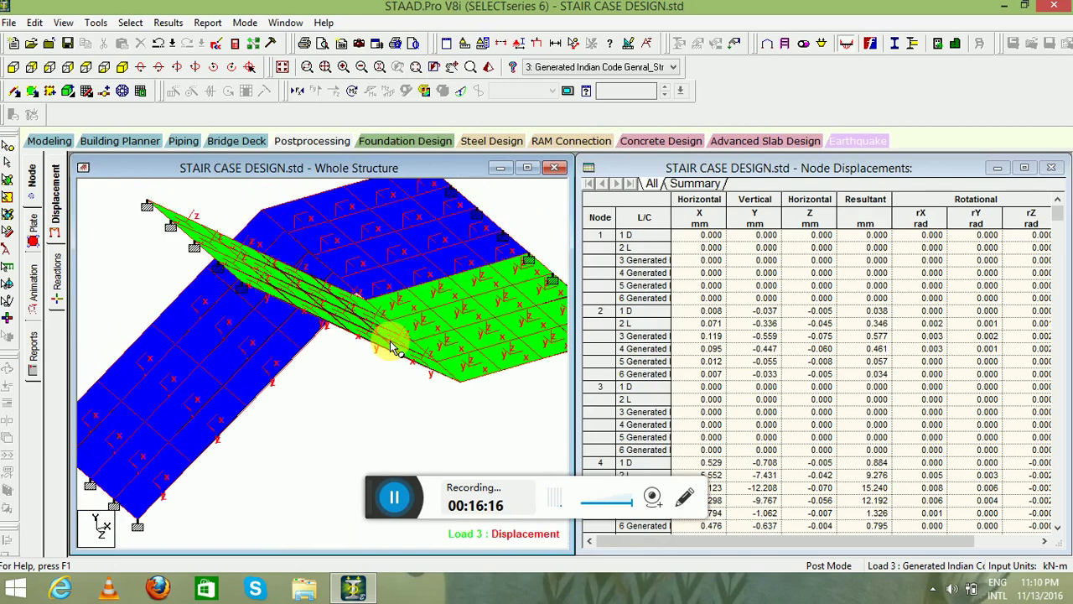
scroll(391, 340, down, 3)
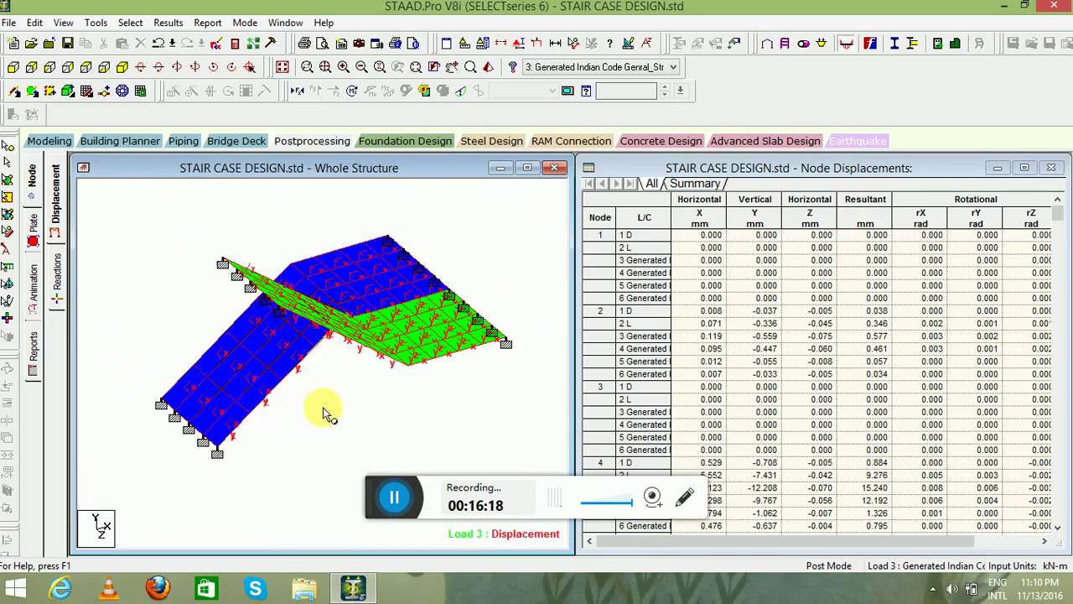
Select the landing plates from a front view and isolate them in isometric as a new view in the active window.
click(14, 67)
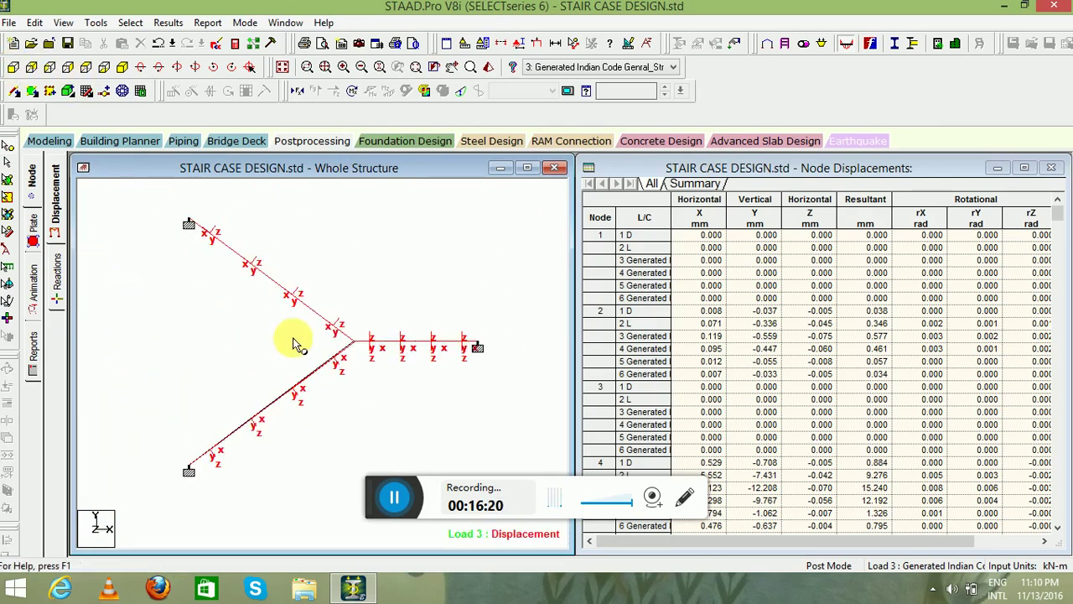
drag(355, 312, 451, 367)
click(7, 179)
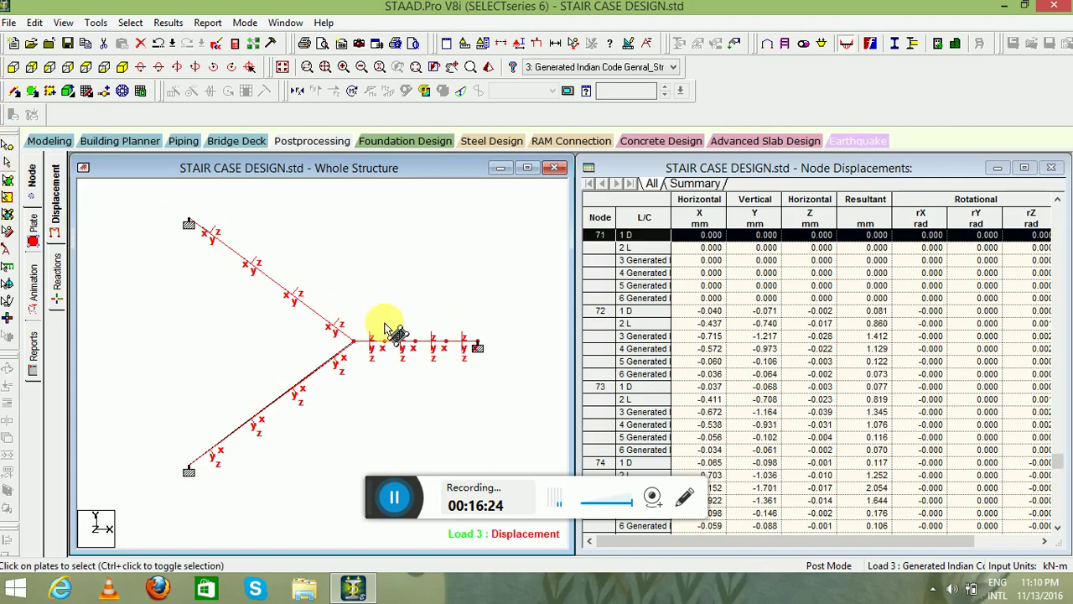
drag(352, 328, 495, 386)
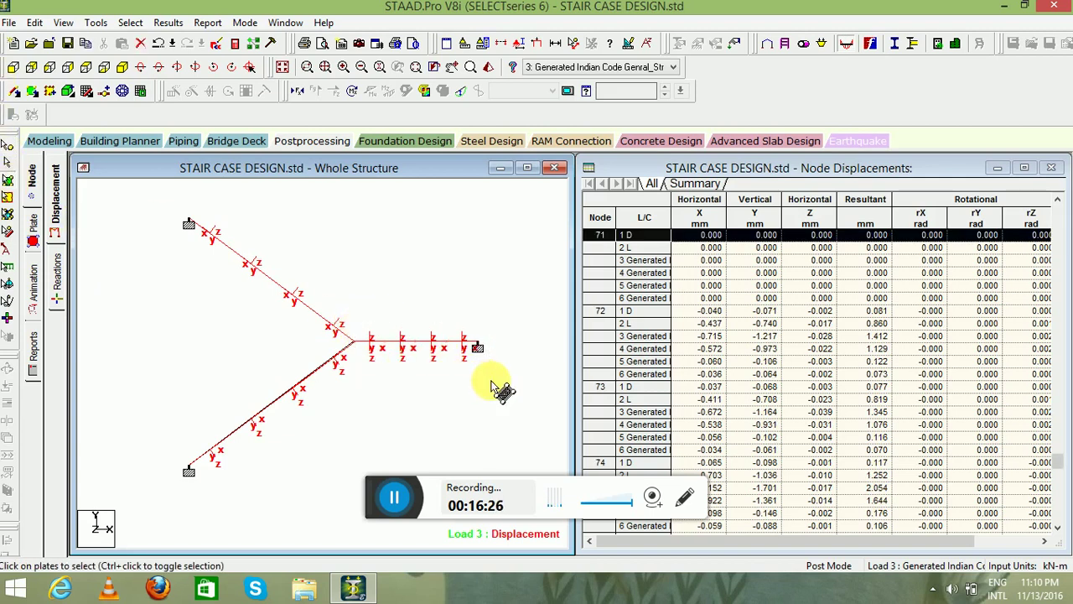
click(355, 342)
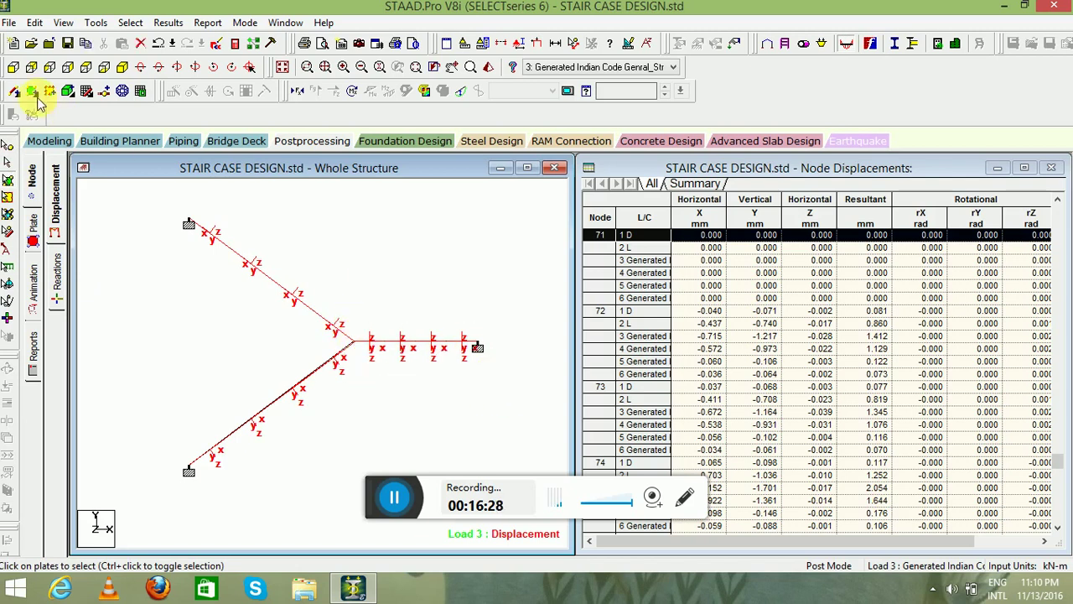
click(121, 68)
right_click(359, 280)
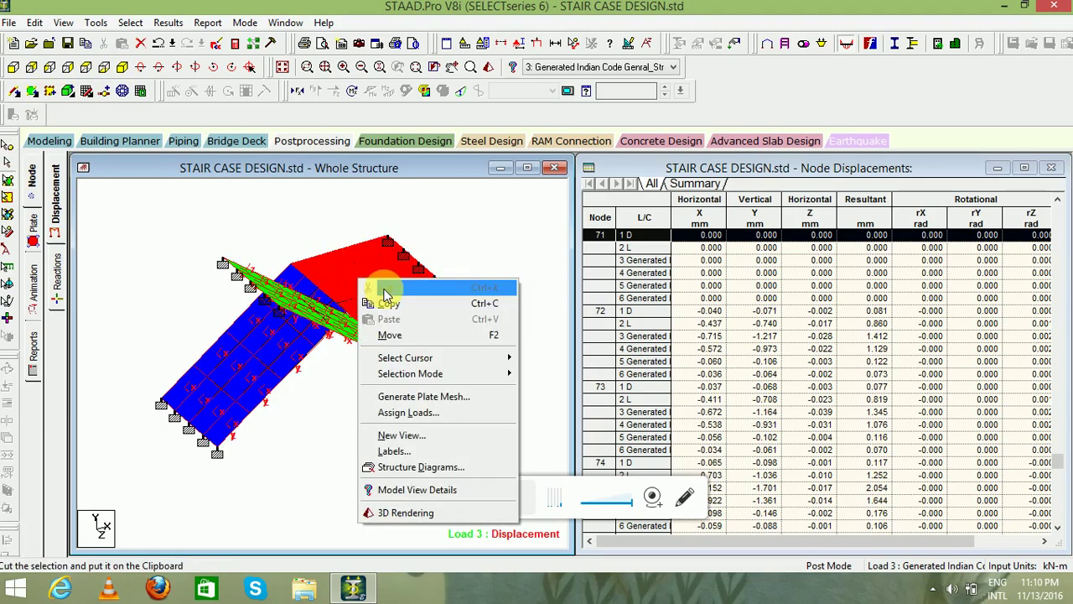
click(402, 435)
click(635, 252)
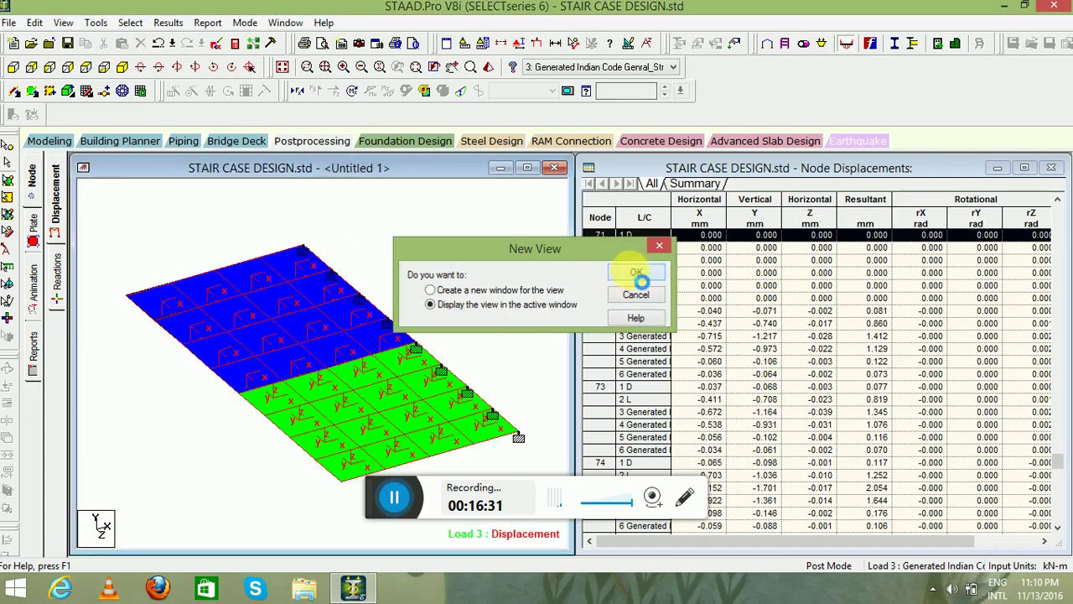
Examine the local axes of the landing plates on both sides of the boundary between the two colours.
scroll(382, 362, up, 5)
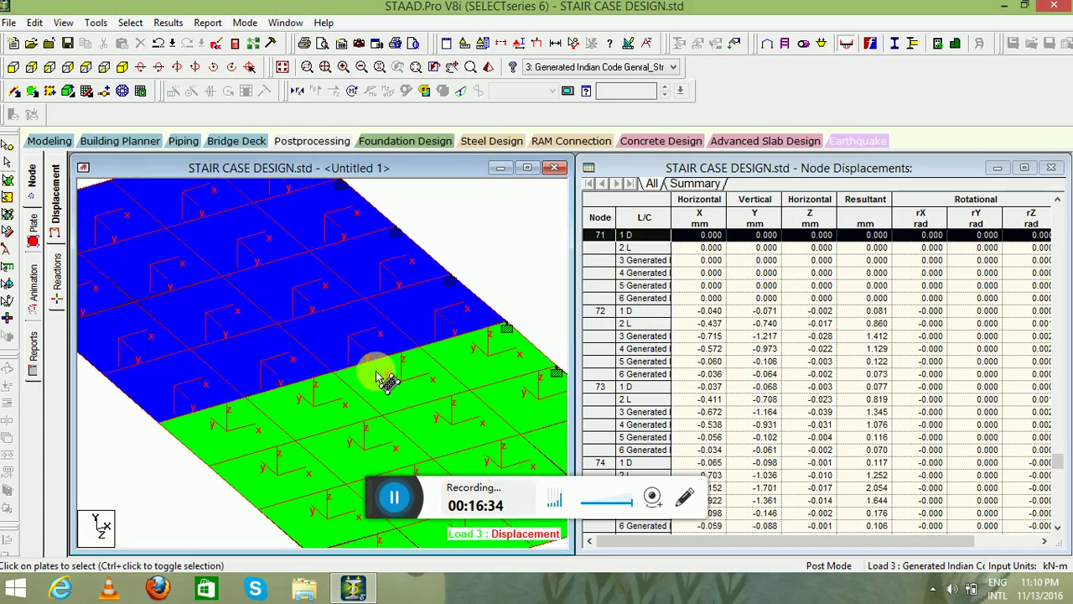
scroll(373, 357, up, 1)
scroll(307, 408, down, 2)
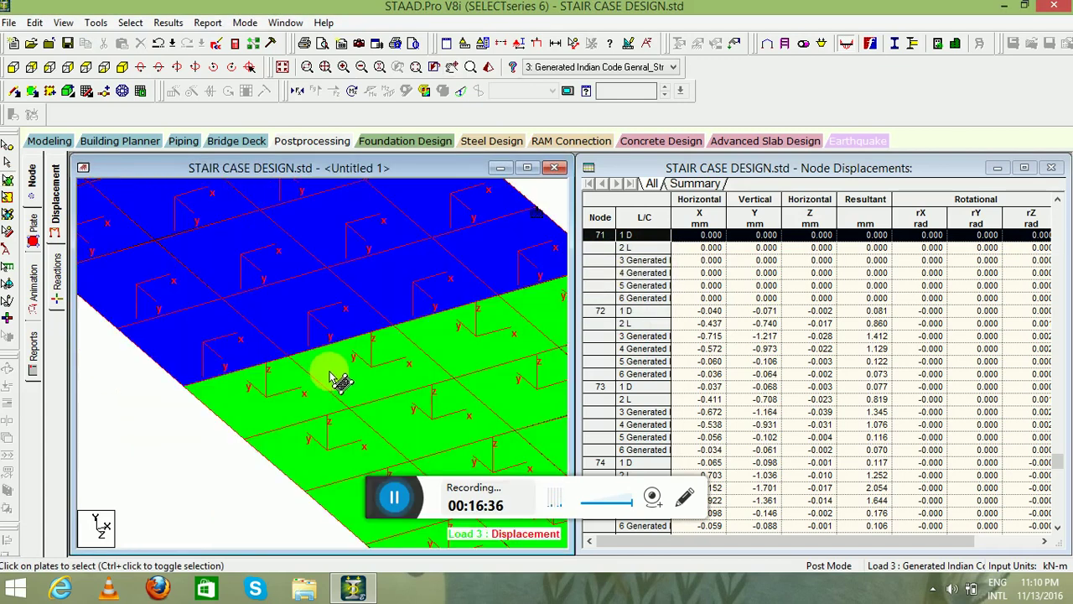
scroll(340, 374, down, 3)
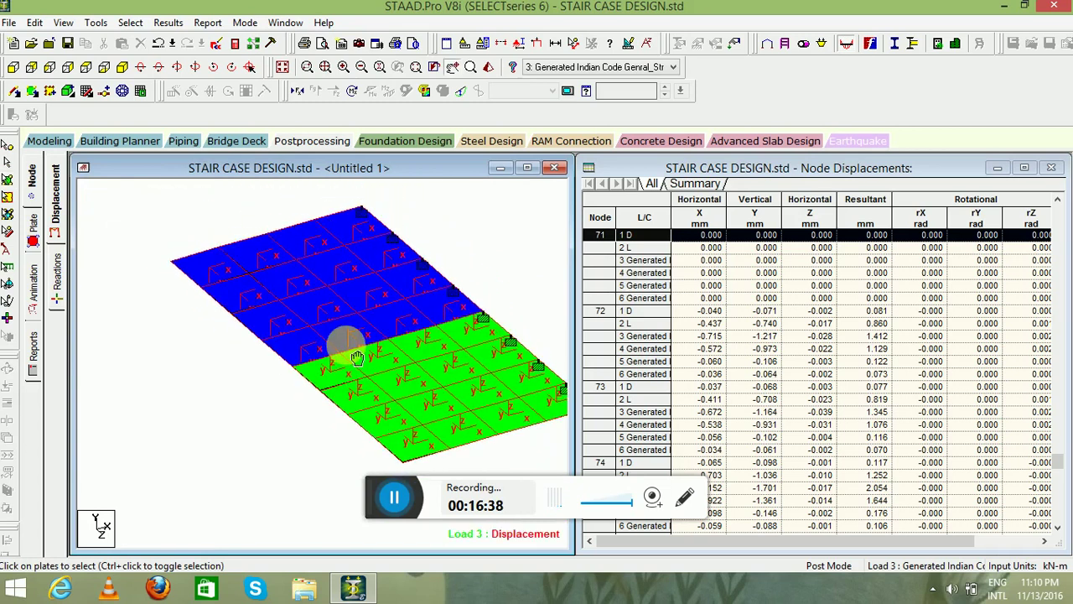
click(348, 348)
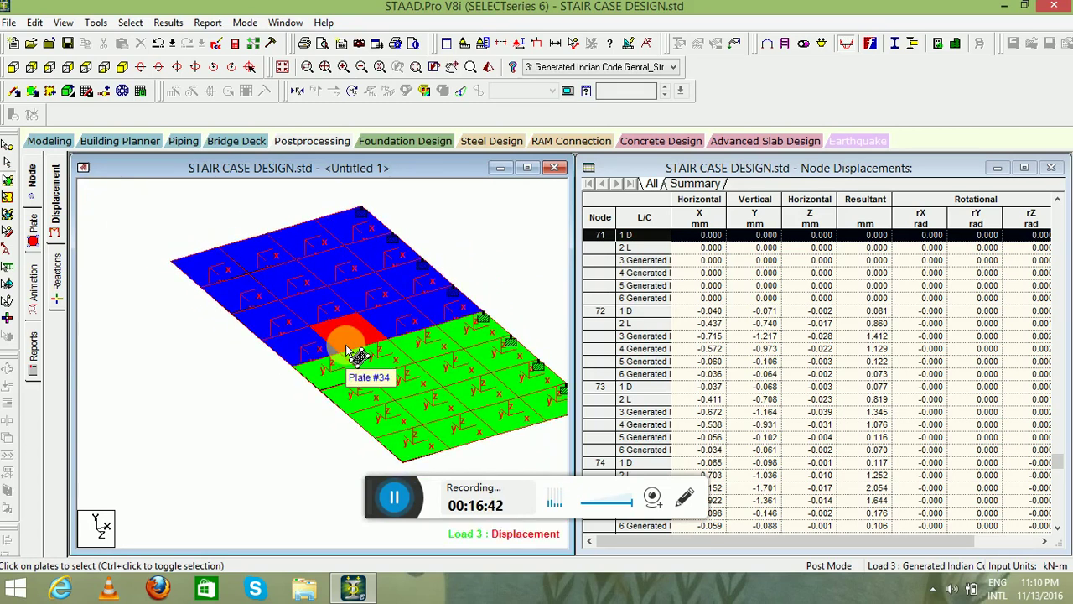
Restore the whole structure in the view and turn off the Plate Orientation labels.
click(282, 70)
right_click(221, 227)
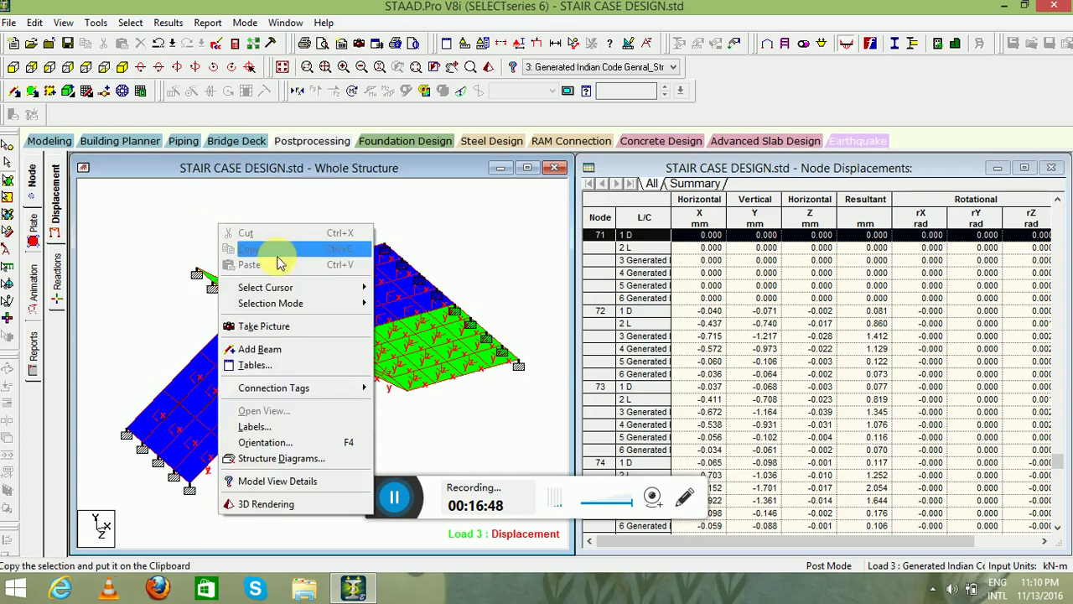
click(271, 426)
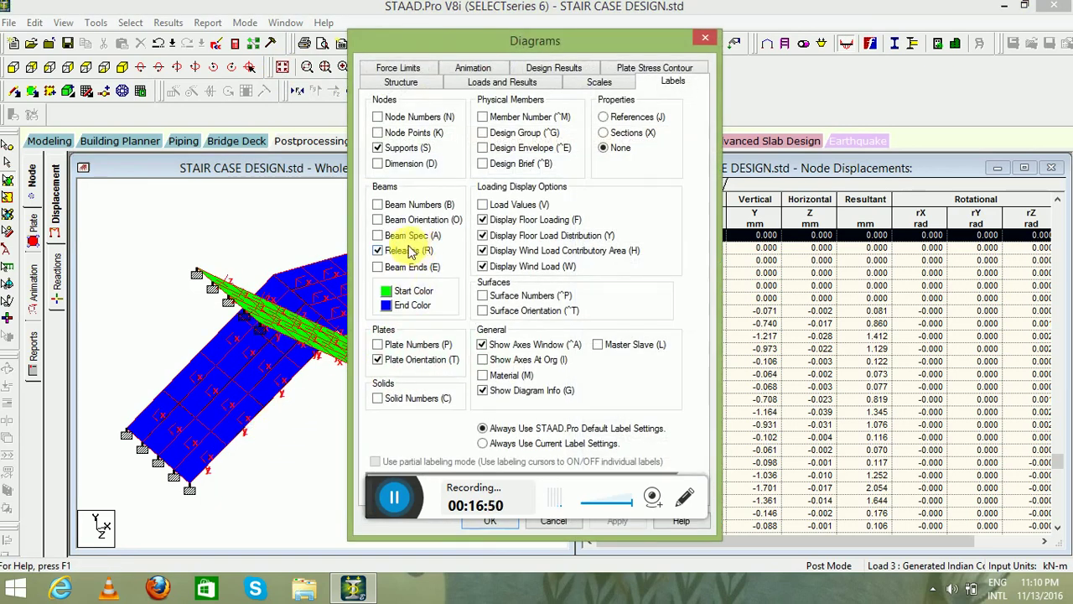
click(378, 360)
click(617, 521)
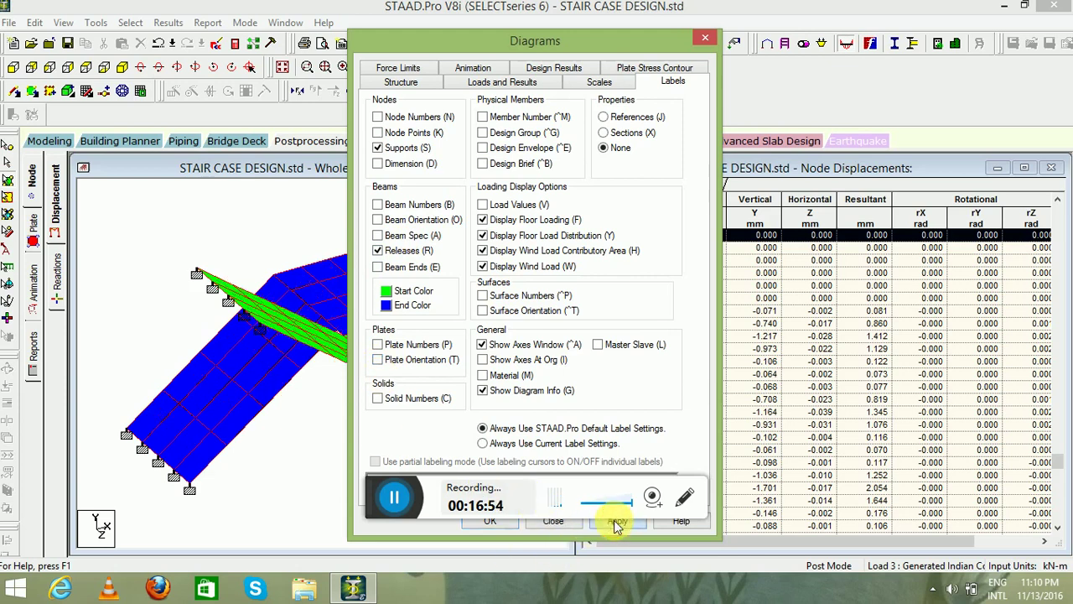
click(486, 520)
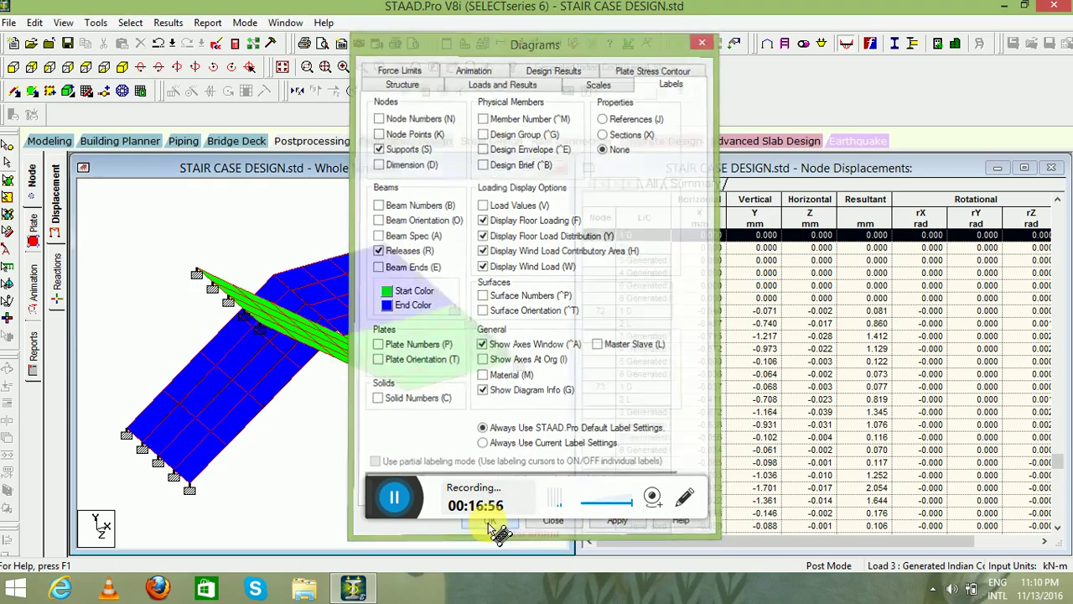
Open the plate contour results, review the stress contour, force limit and load display settings for load case 3, and accept them with stress type None.
click(32, 223)
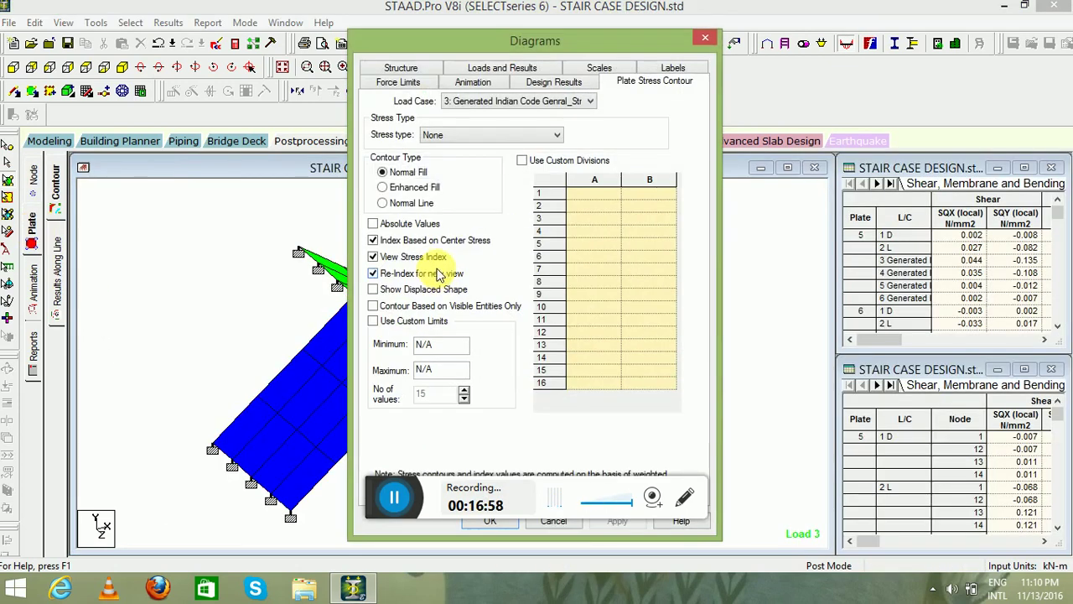
click(502, 136)
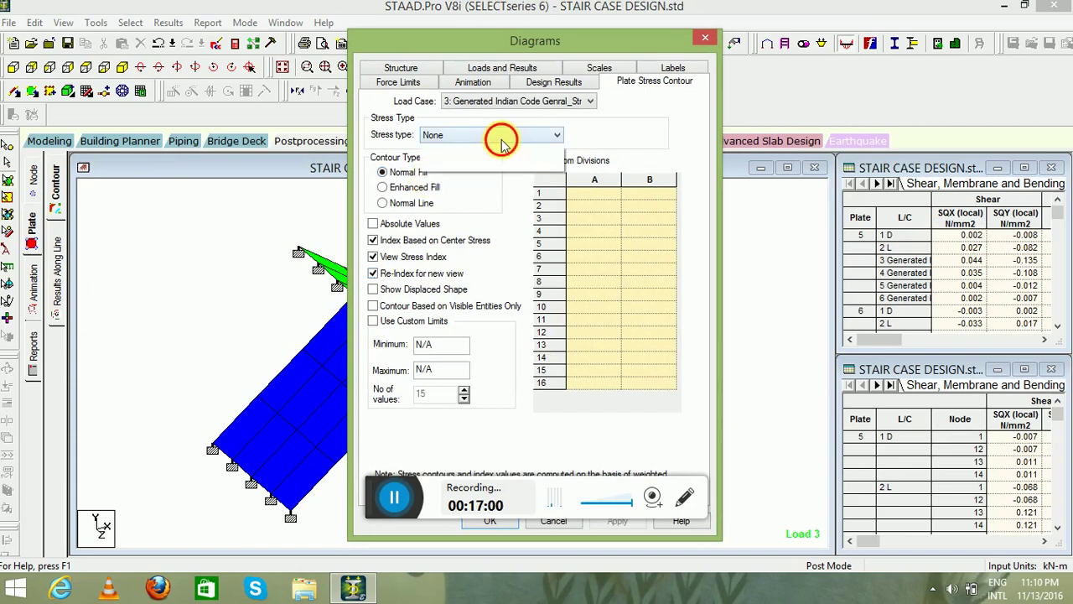
click(424, 95)
click(401, 83)
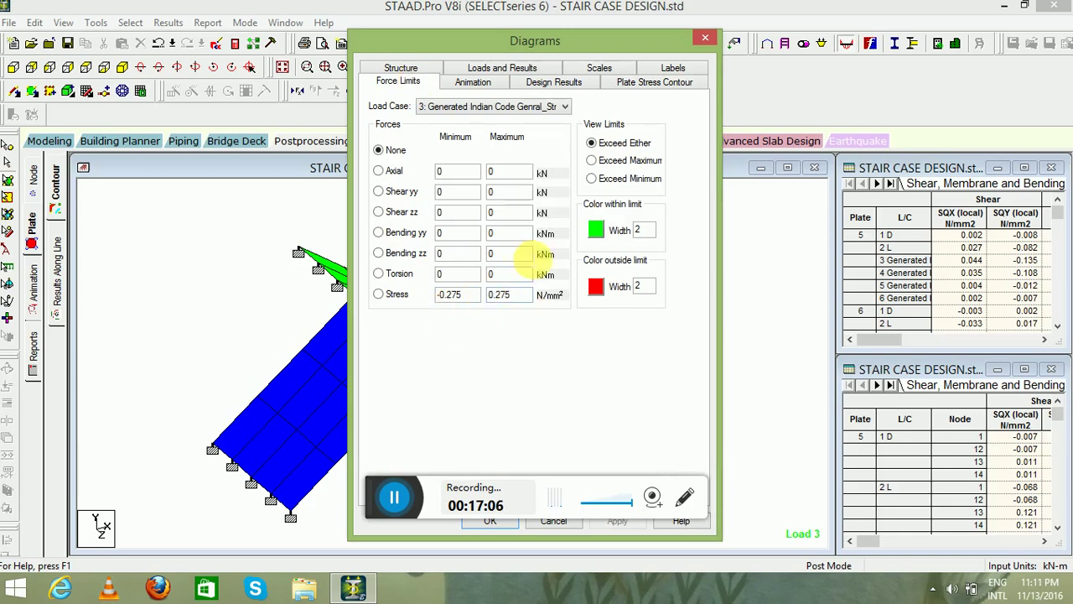
click(656, 83)
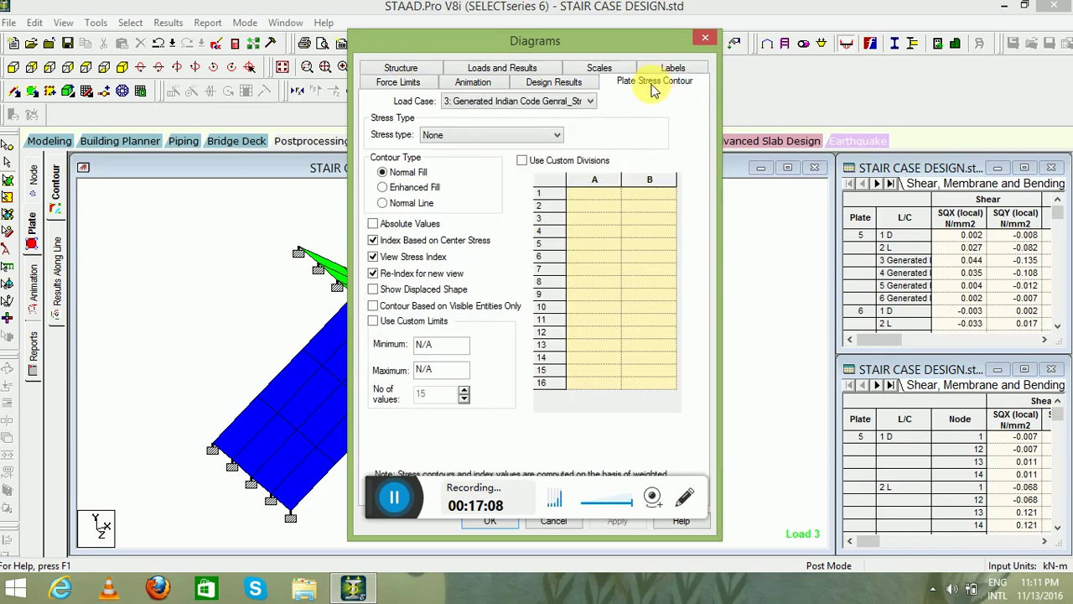
click(504, 71)
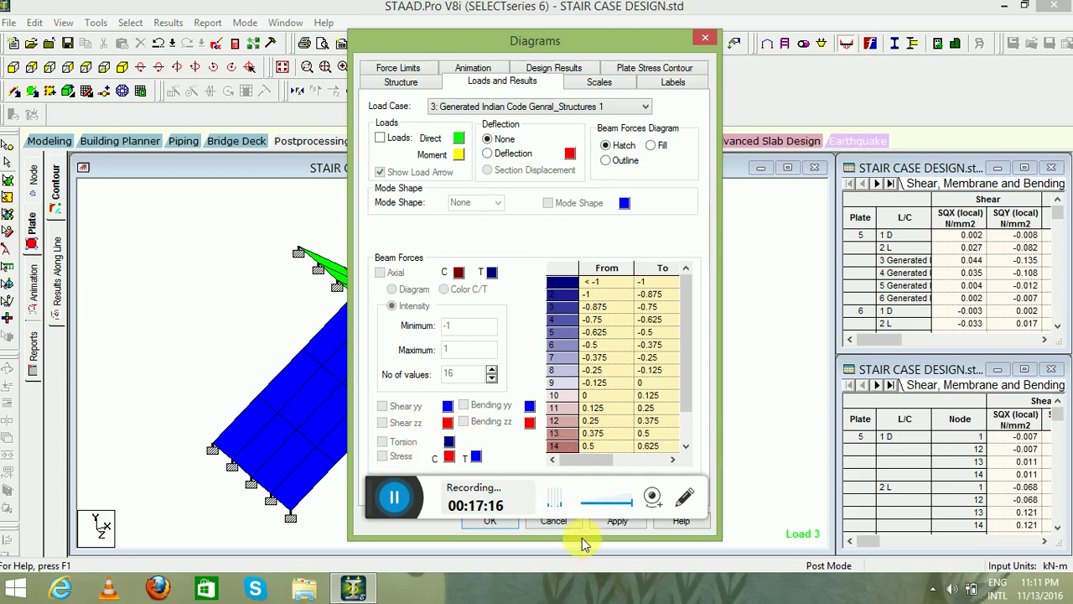
click(619, 521)
click(495, 525)
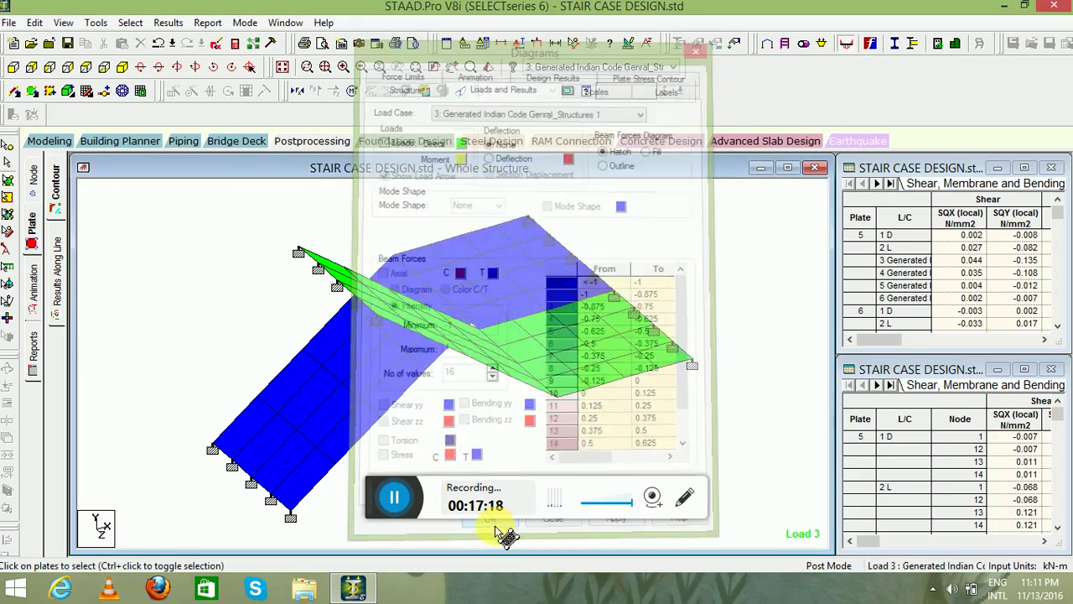